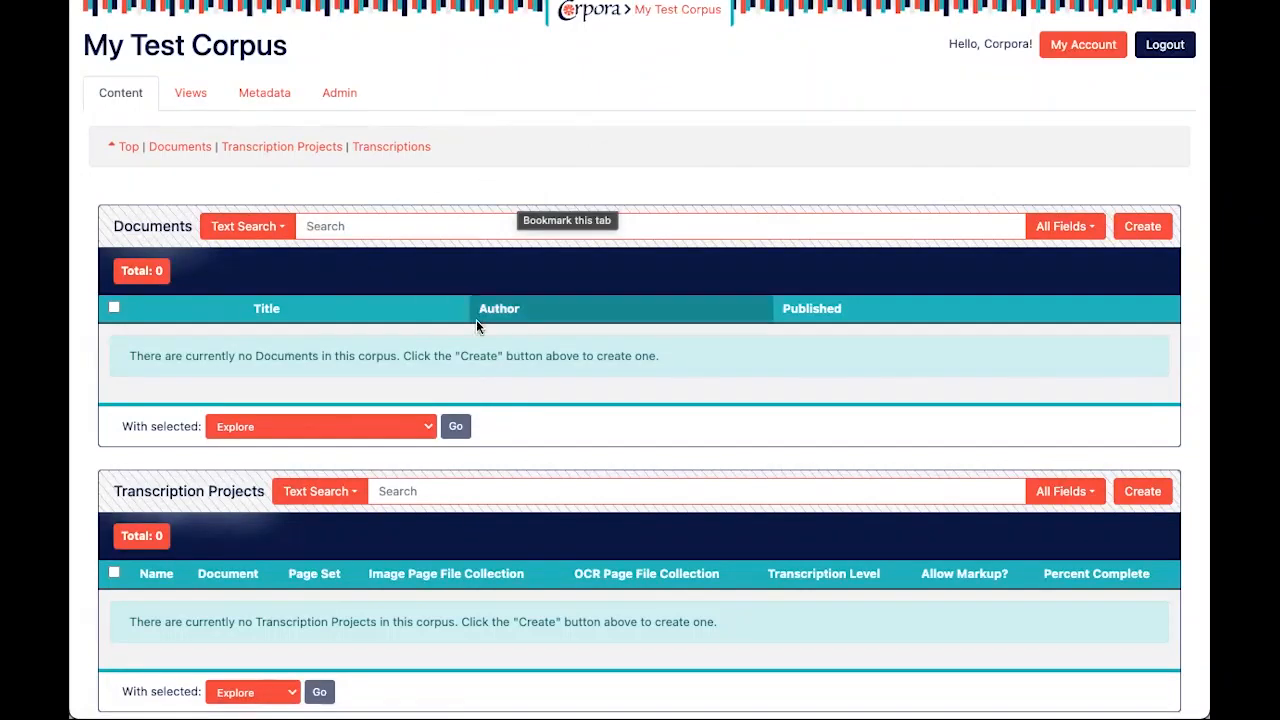
Look over the Documents, Transcription Projects and Transcriptions sections on the corpus's content page
{"action": "scroll", "coordinate": [477, 325], "scroll_direction": "down", "scroll_amount": 2}
{"action": "scroll", "coordinate": [477, 325], "scroll_direction": "down", "scroll_amount": 2}
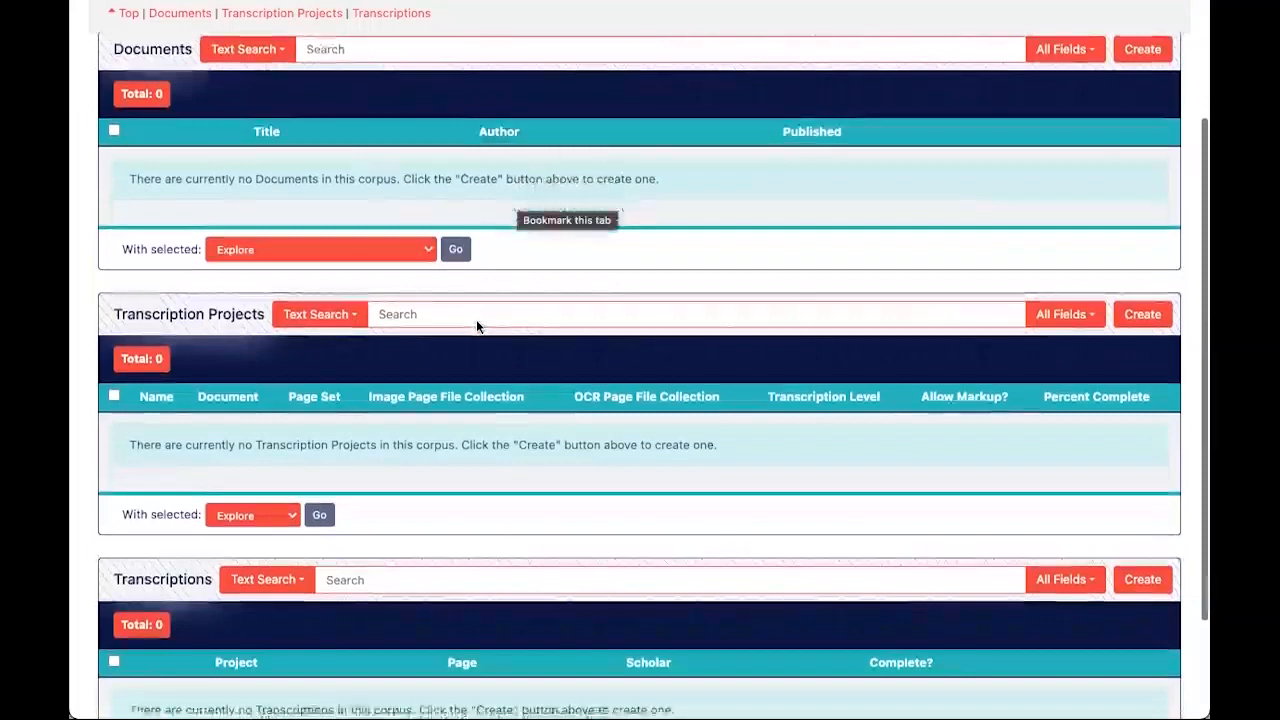
{"action": "scroll", "coordinate": [477, 325], "scroll_direction": "up", "scroll_amount": 1}
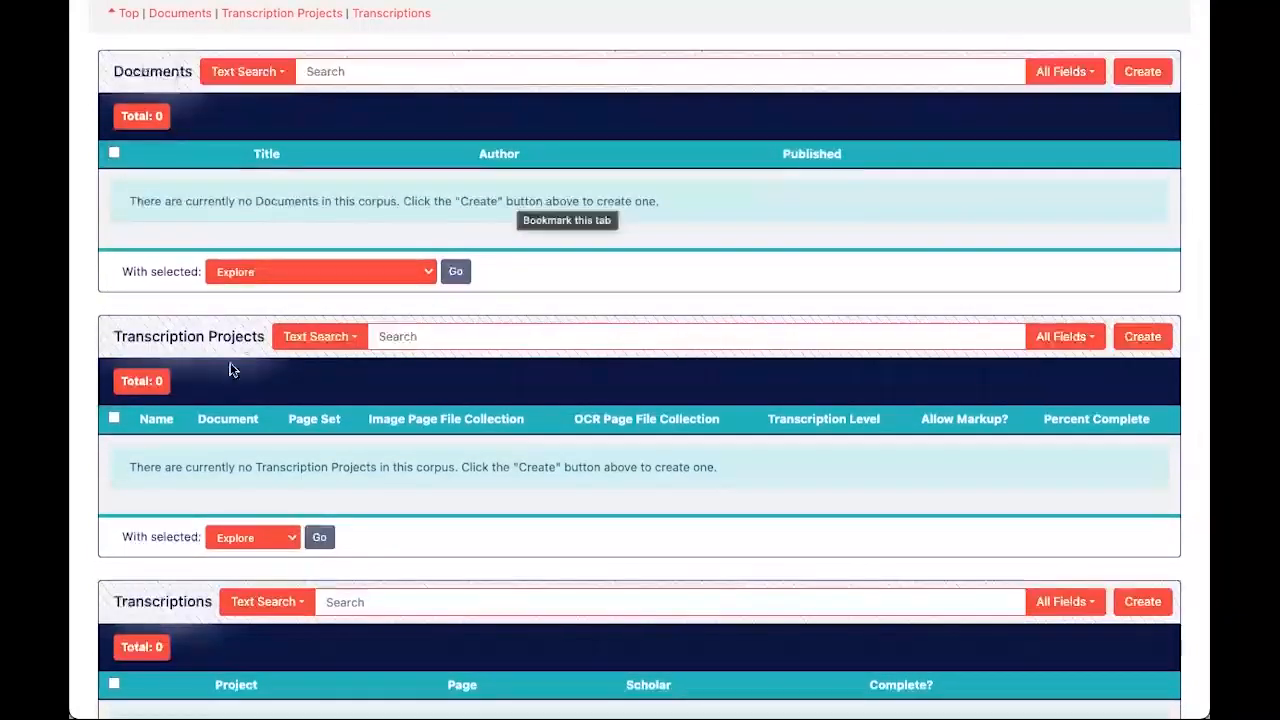
{"action": "scroll", "coordinate": [360, 274], "scroll_direction": "up", "scroll_amount": 3}
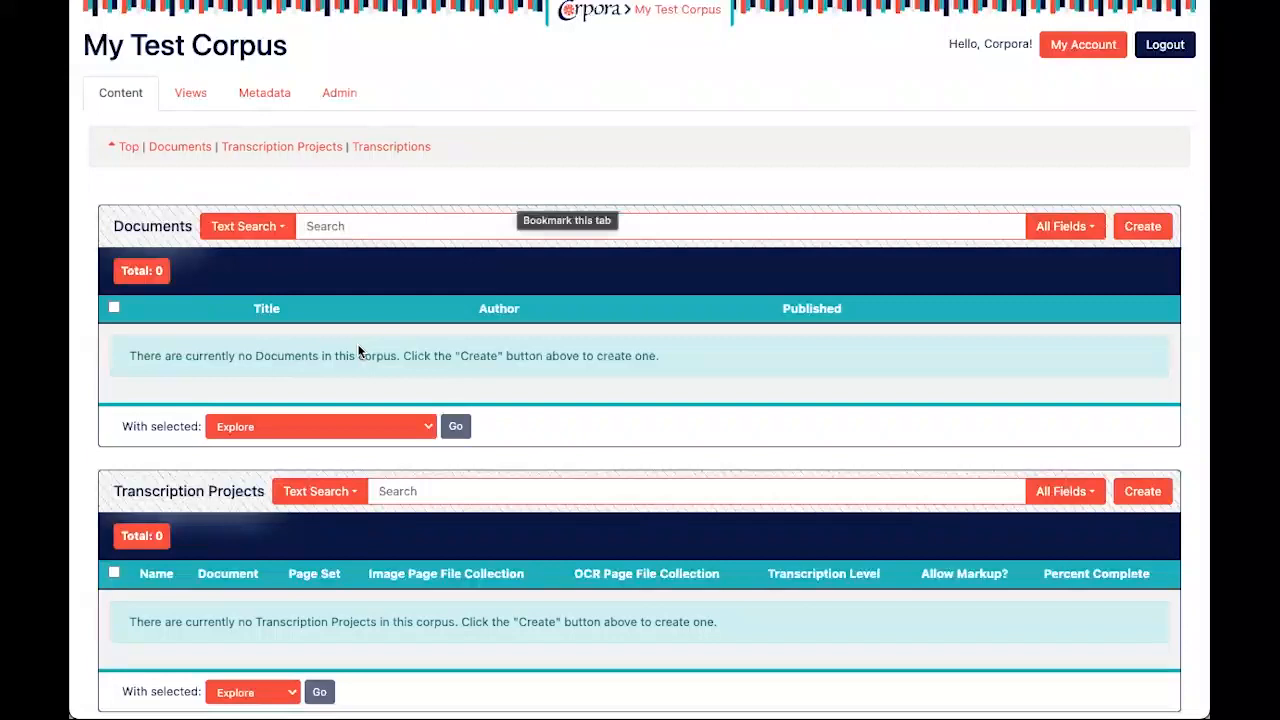
{"action": "scroll", "coordinate": [360, 350], "scroll_direction": "down", "scroll_amount": 1}
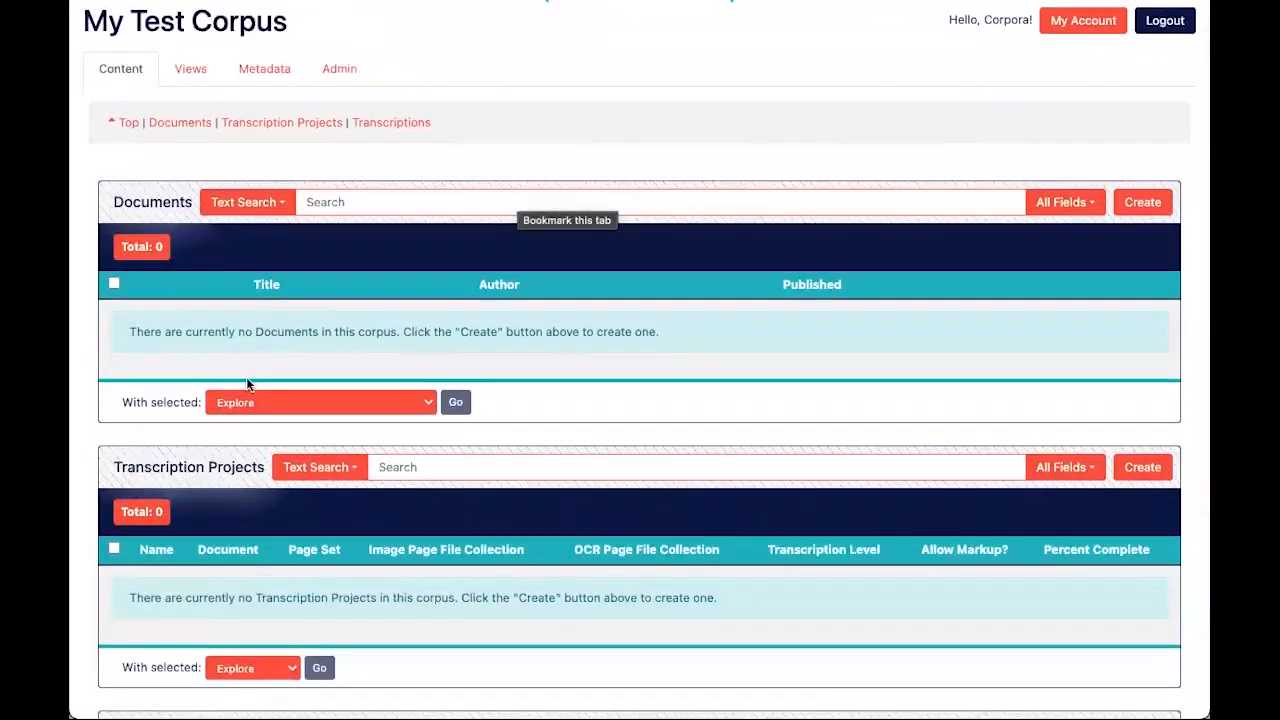
{"action": "scroll", "coordinate": [247, 383], "scroll_direction": "down", "scroll_amount": 3}
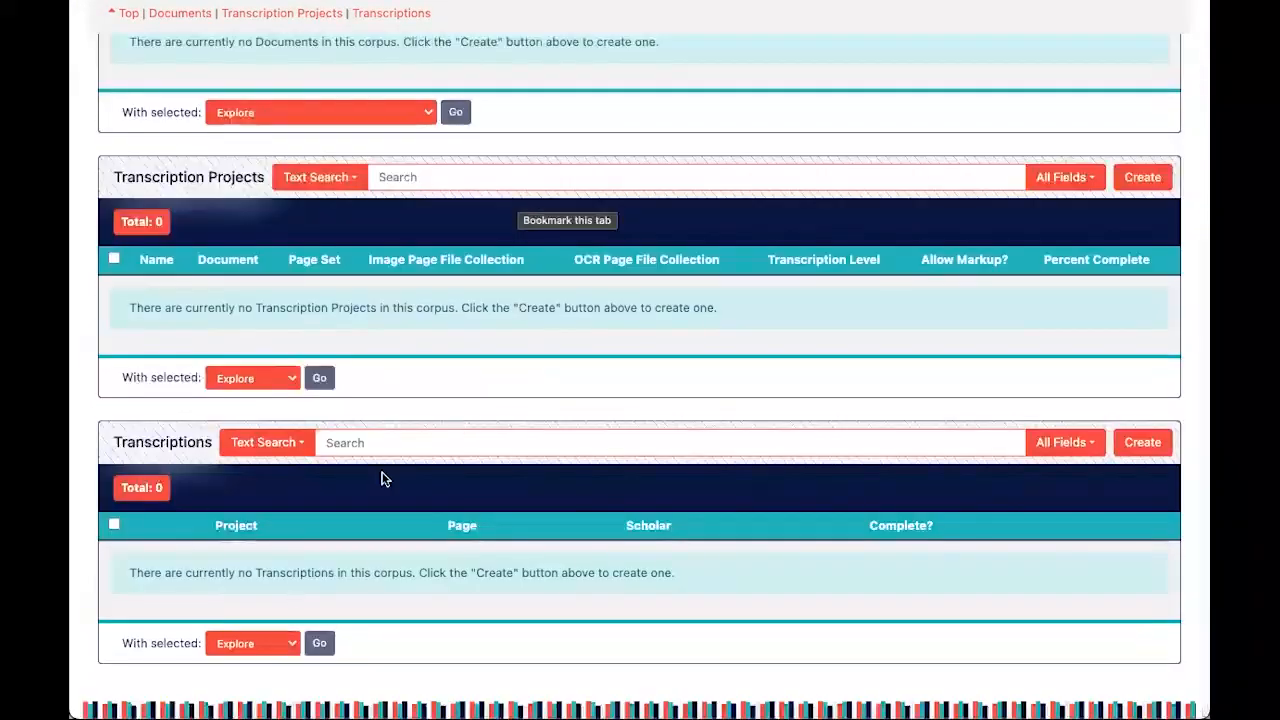
{"action": "scroll", "coordinate": [381, 479], "scroll_direction": "up", "scroll_amount": 3}
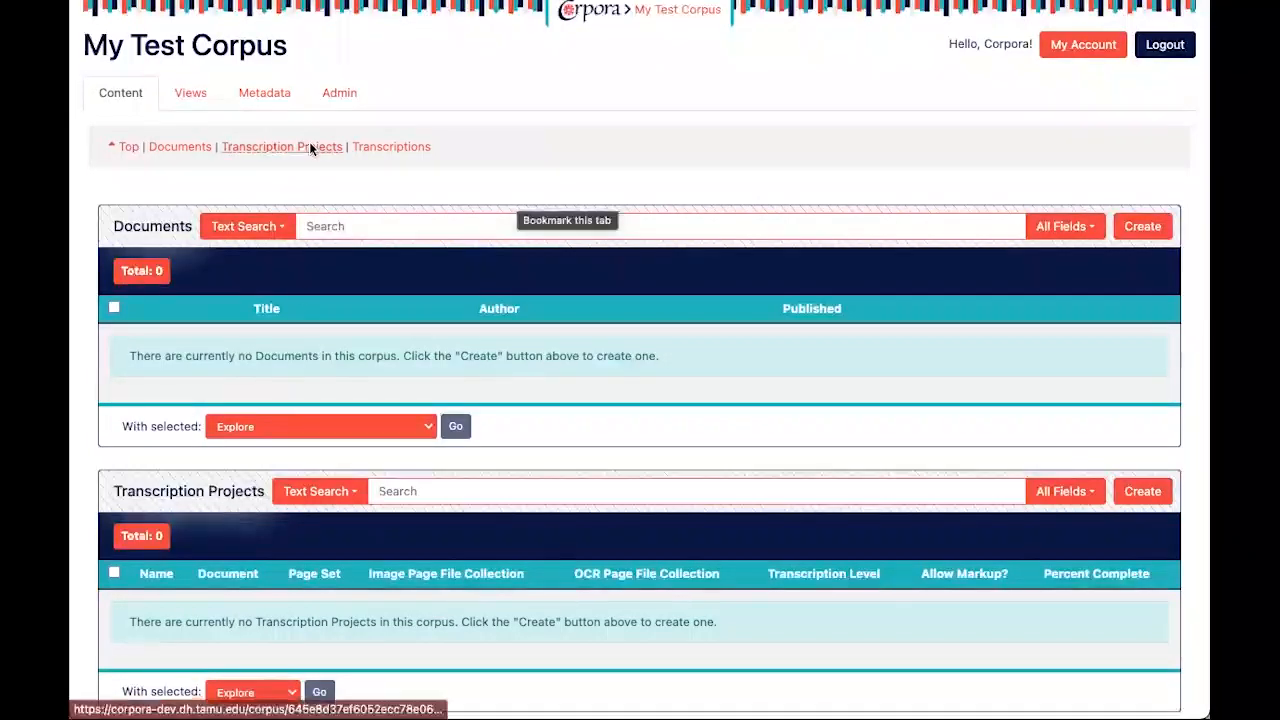
Try to delete the Document and TranscriptionProject content types in the corpus's Content Type Manager
{"action": "left_click", "coordinate": [337, 93]}
{"action": "scroll", "coordinate": [279, 275], "scroll_direction": "down", "scroll_amount": 4}
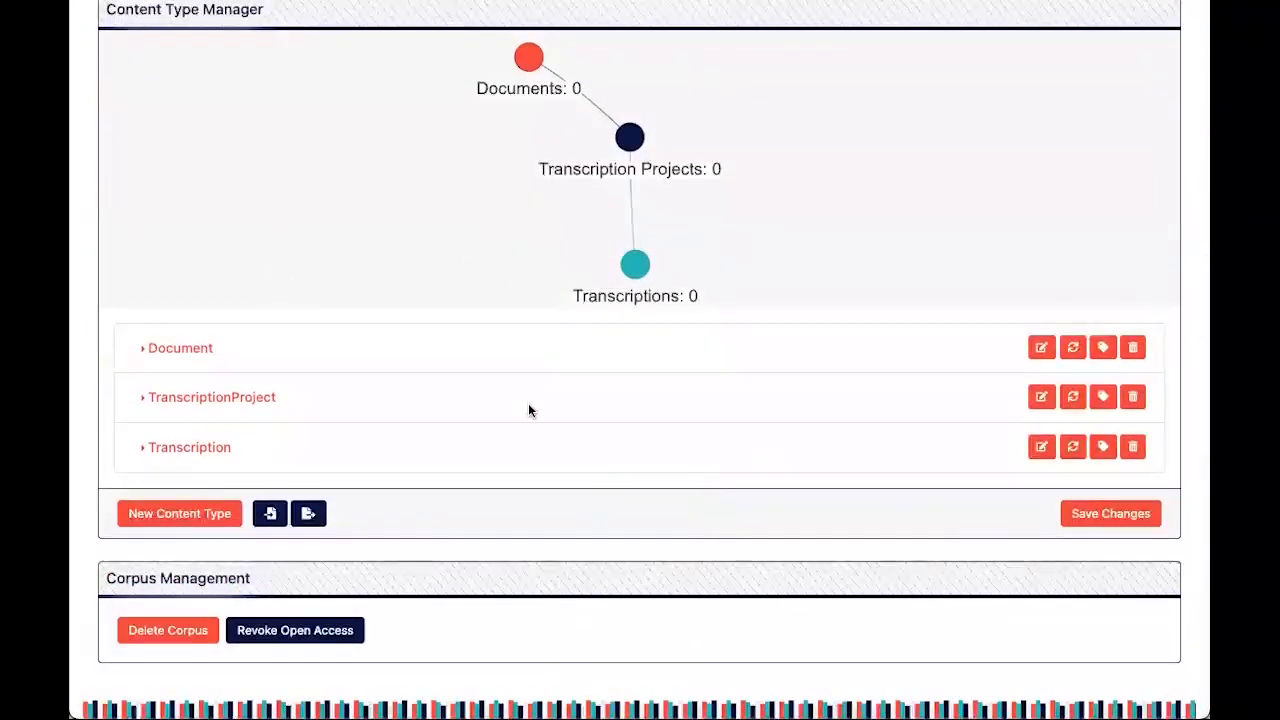
{"action": "left_click", "coordinate": [1134, 350]}
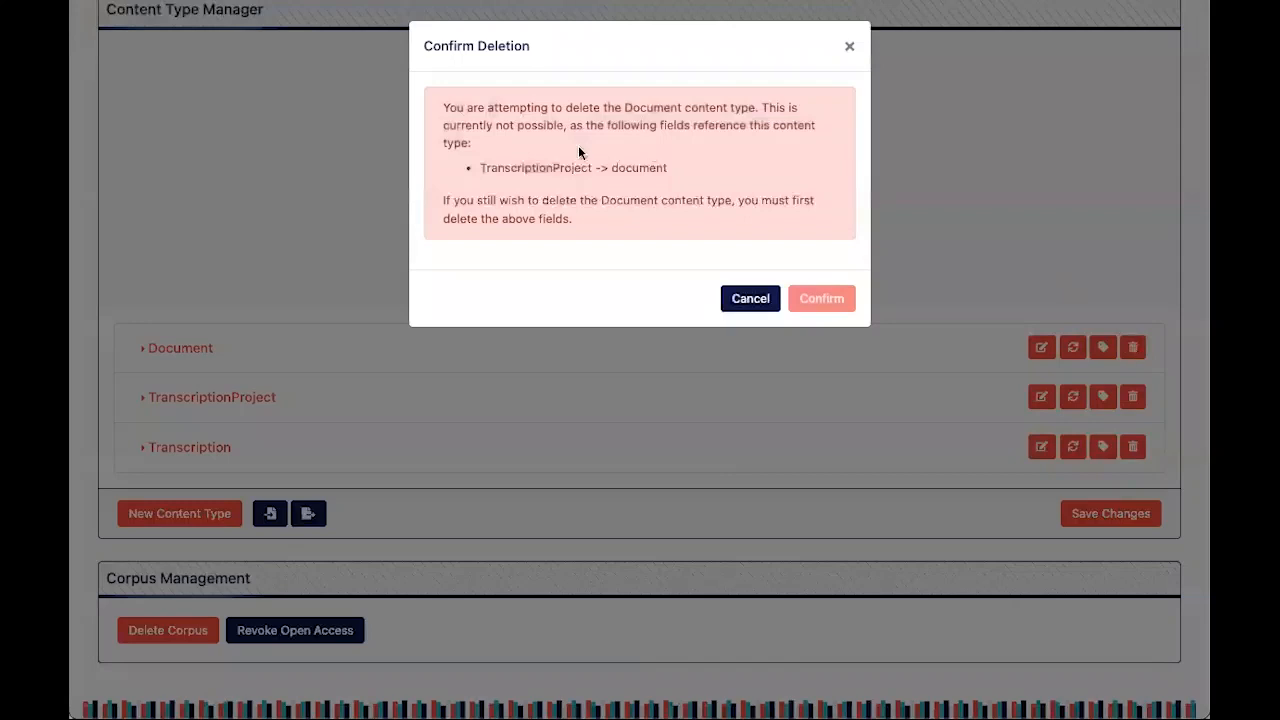
{"action": "left_click_drag", "start_coordinate": [481, 168], "coordinate": [591, 168]}
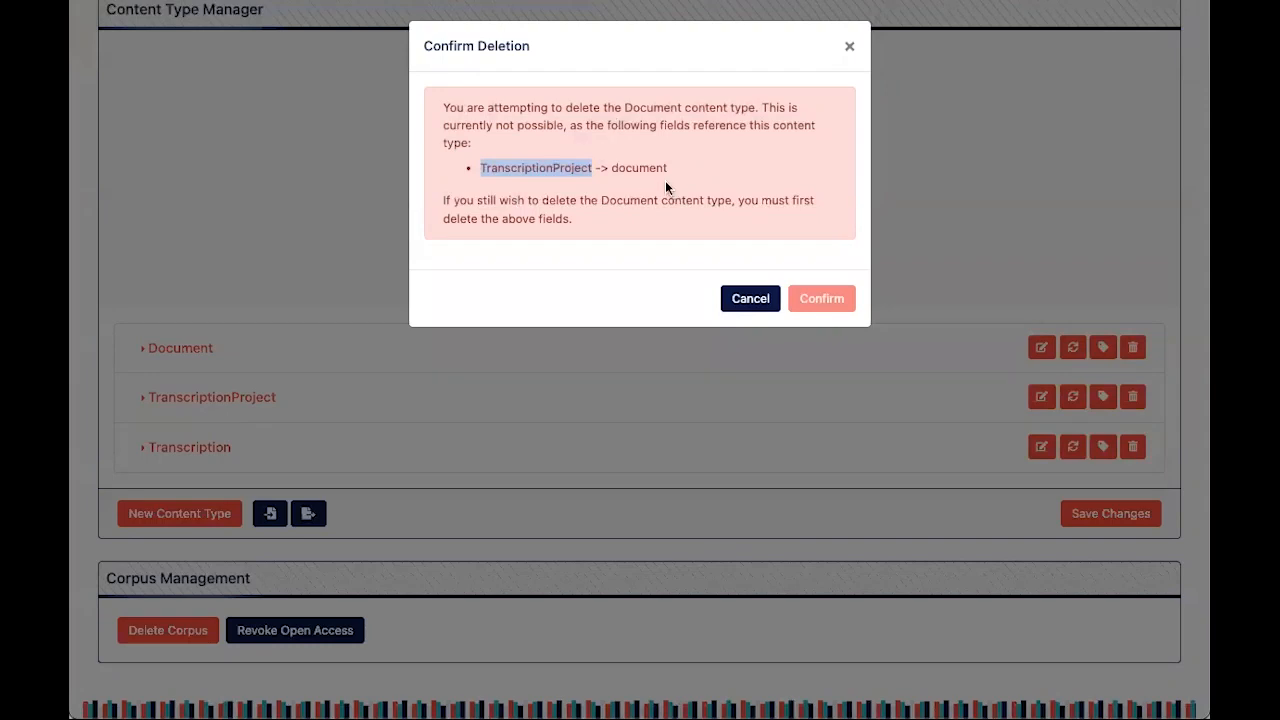
{"action": "left_click", "coordinate": [747, 302]}
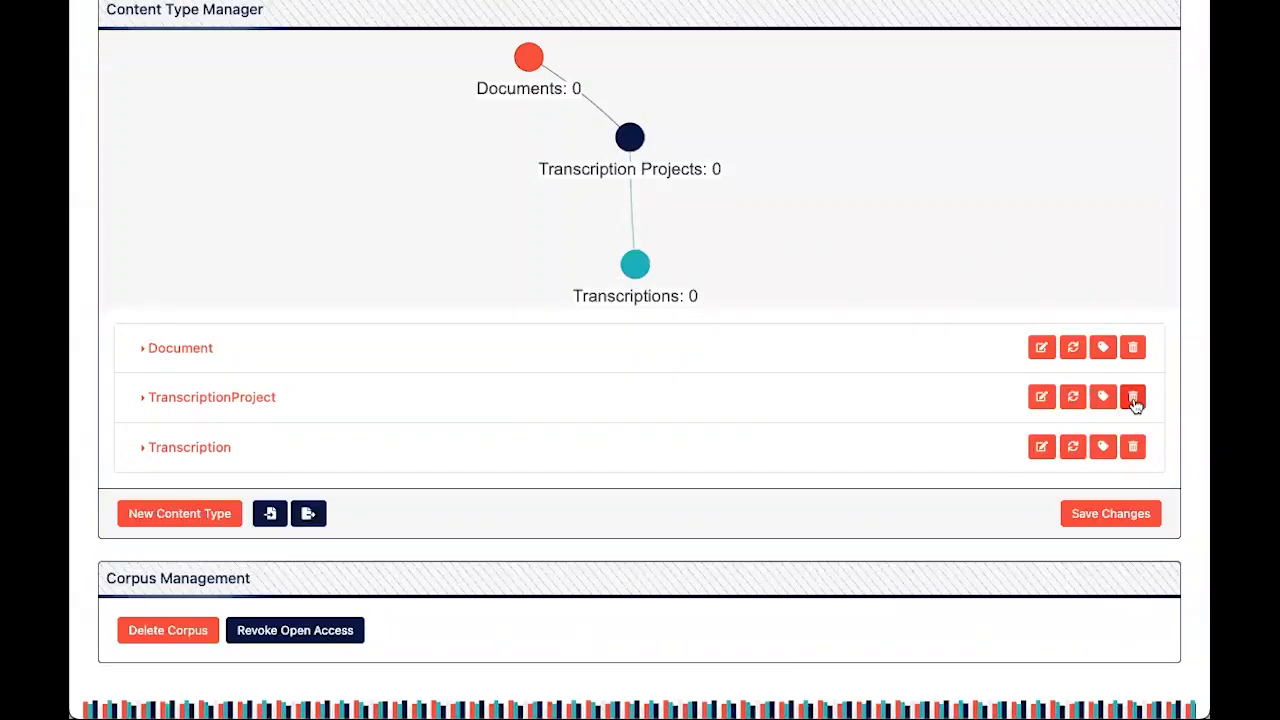
{"action": "left_click", "coordinate": [1133, 398]}
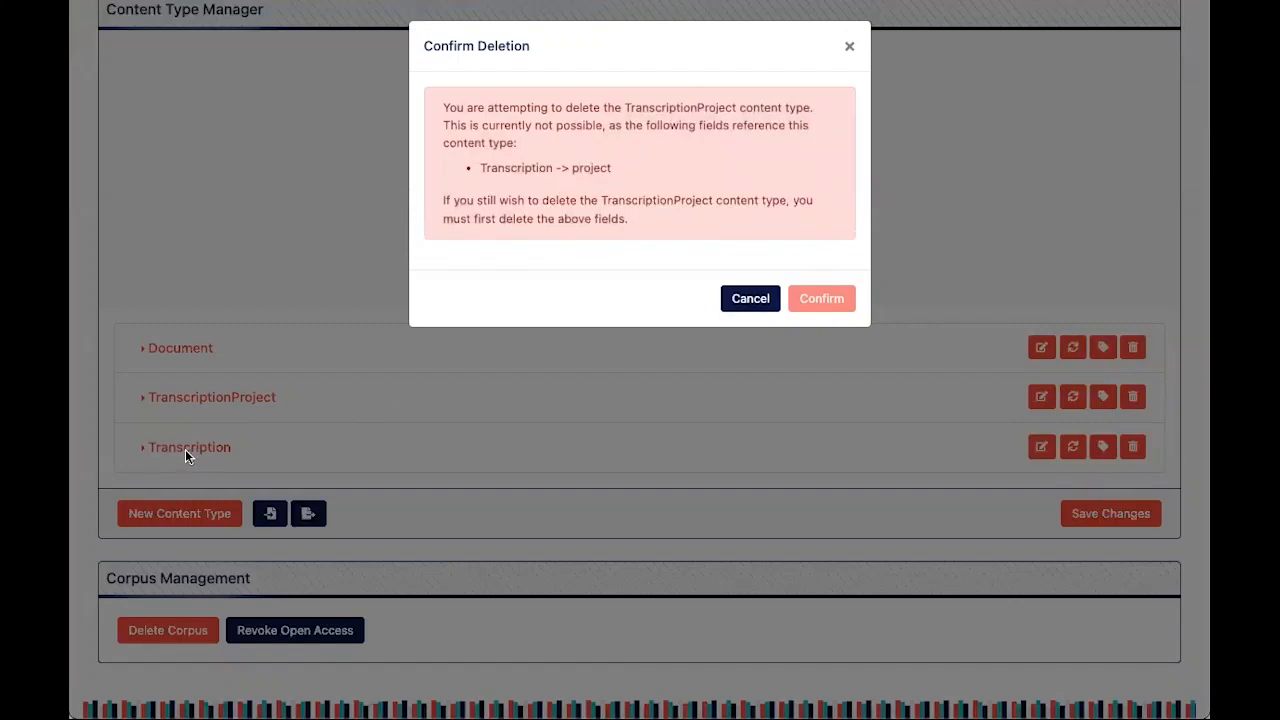
{"action": "left_click", "coordinate": [740, 298]}
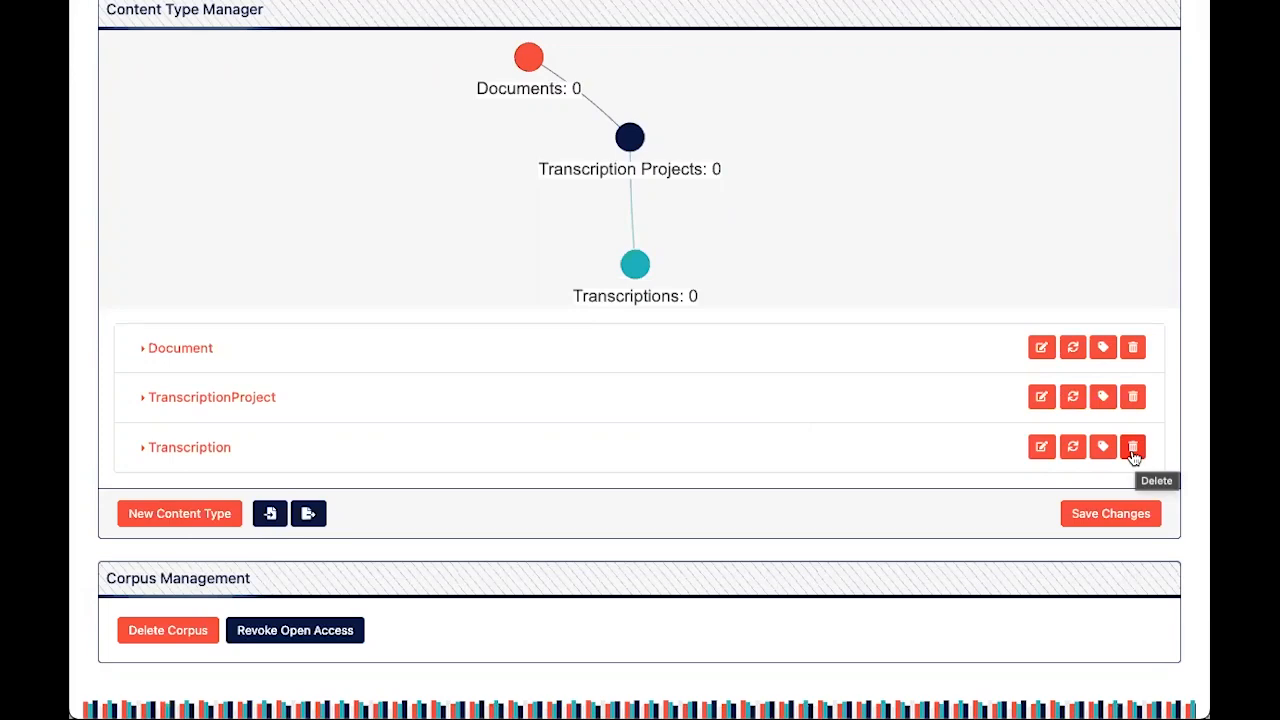
Delete the Transcription content type and refresh the corpus once the deletion job completes
{"action": "left_click", "coordinate": [1133, 452]}
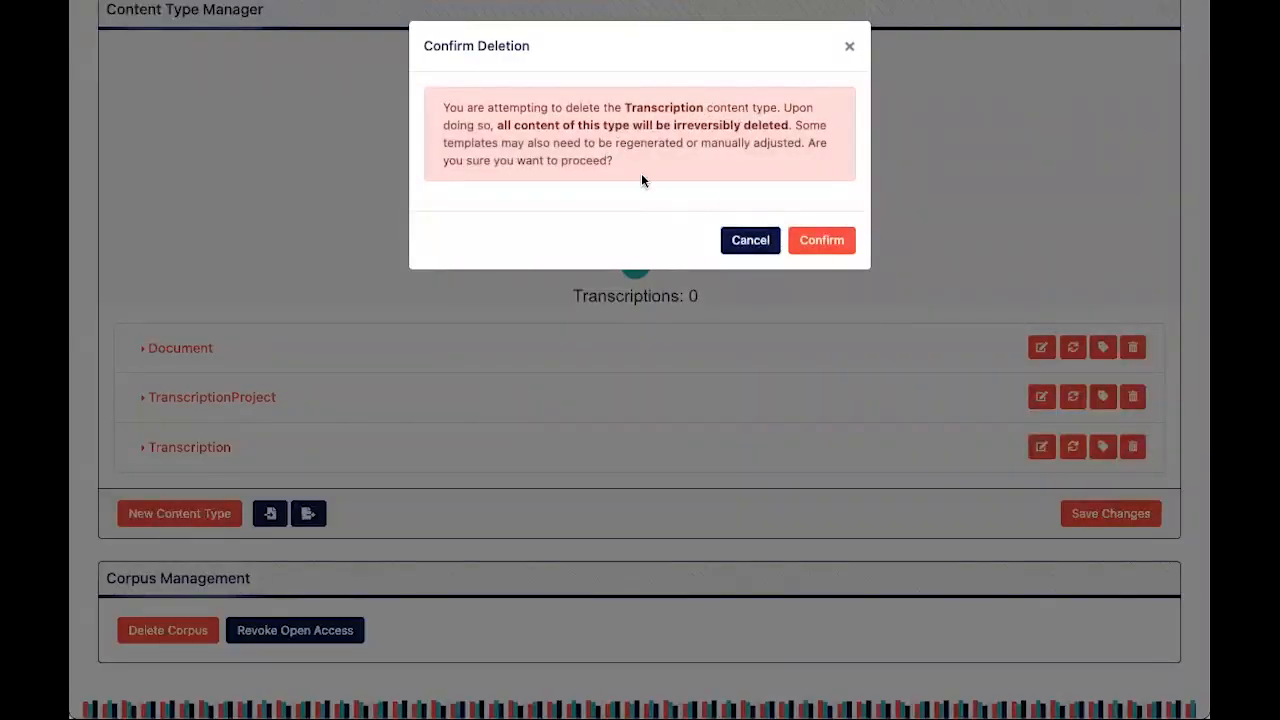
{"action": "left_click", "coordinate": [828, 250]}
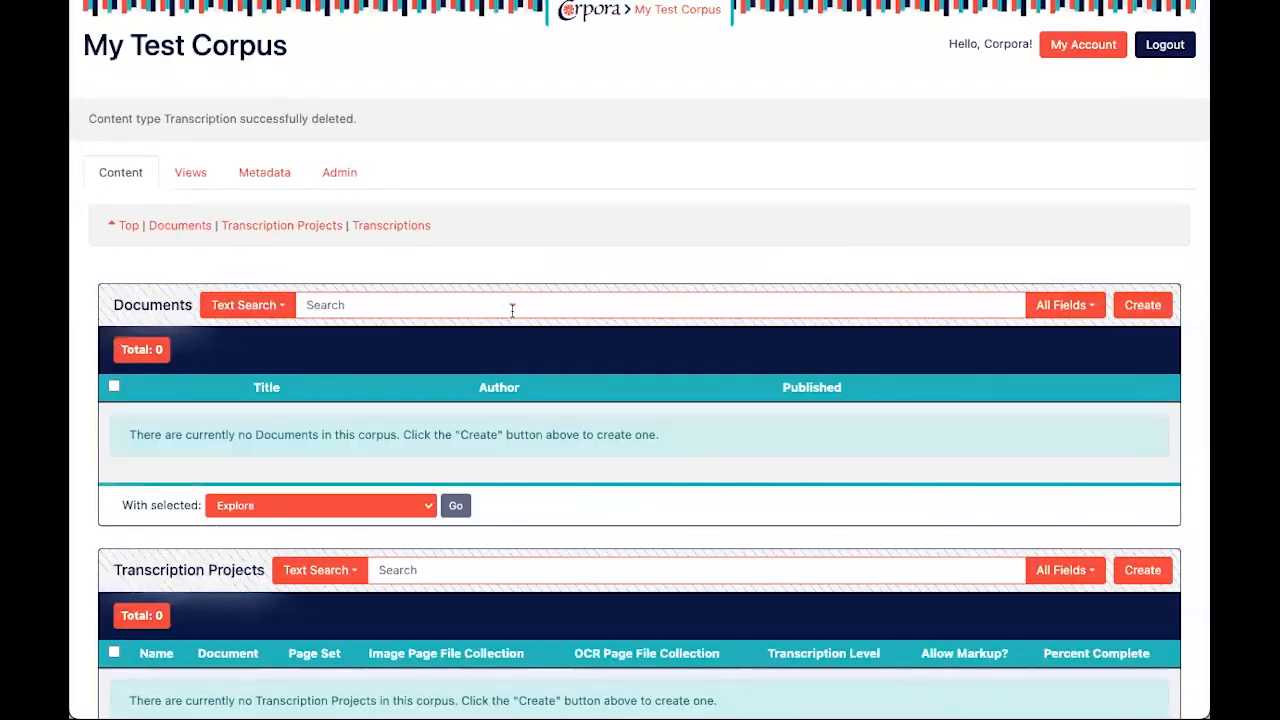
{"action": "left_click", "coordinate": [349, 173]}
{"action": "left_click", "coordinate": [349, 173]}
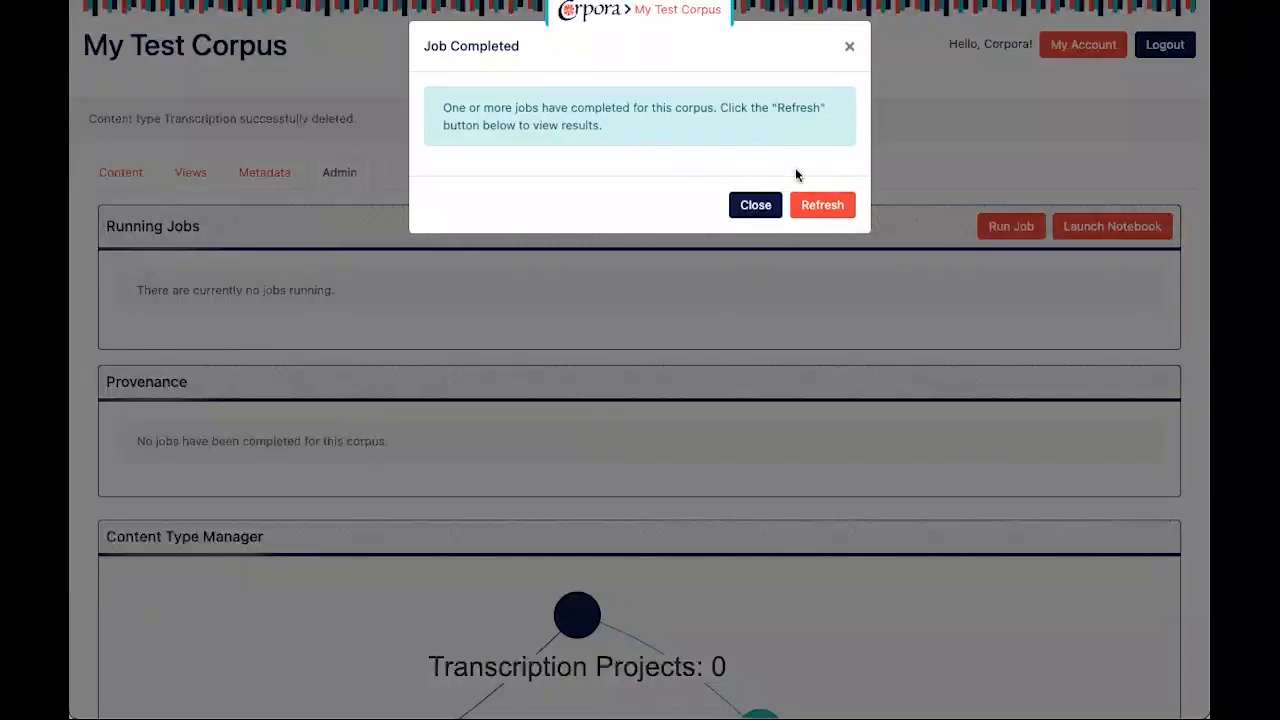
{"action": "left_click", "coordinate": [817, 212]}
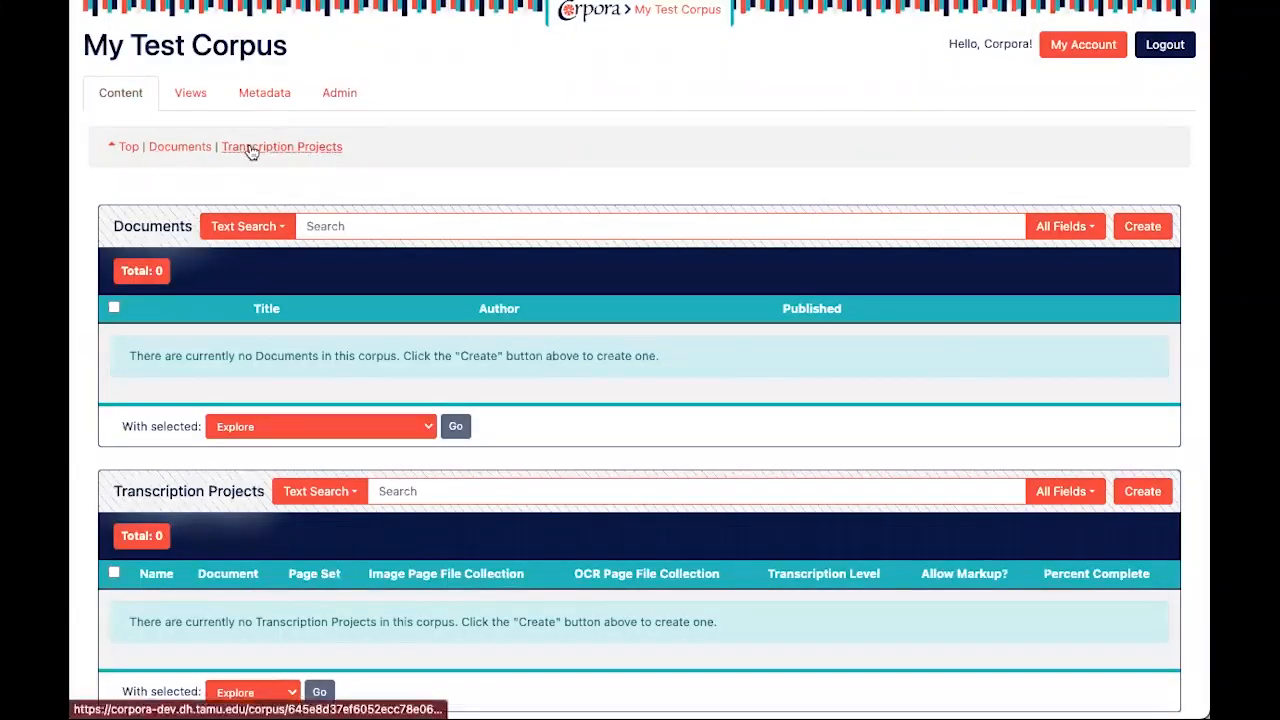
Delete the TranscriptionProject content type from the corpus in the Content Type Manager
{"action": "left_click", "coordinate": [339, 93]}
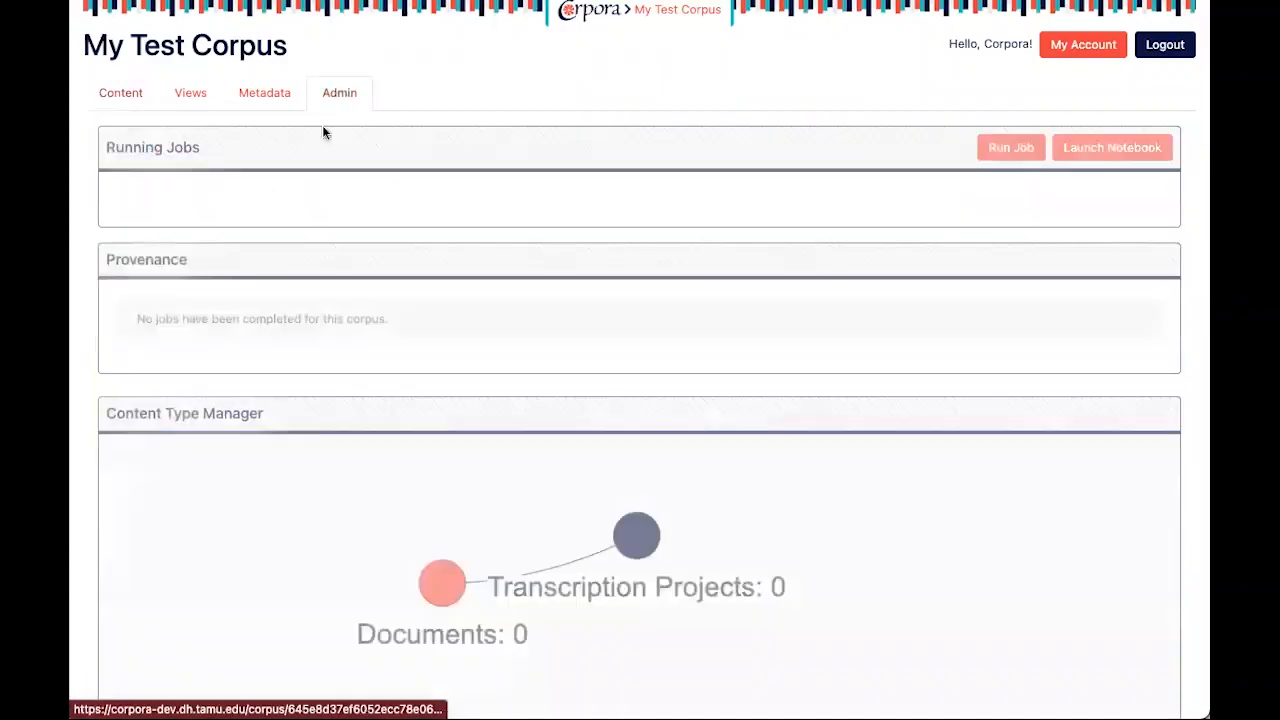
{"action": "scroll", "coordinate": [1006, 503], "scroll_direction": "down", "scroll_amount": 4}
{"action": "left_click", "coordinate": [1132, 452]}
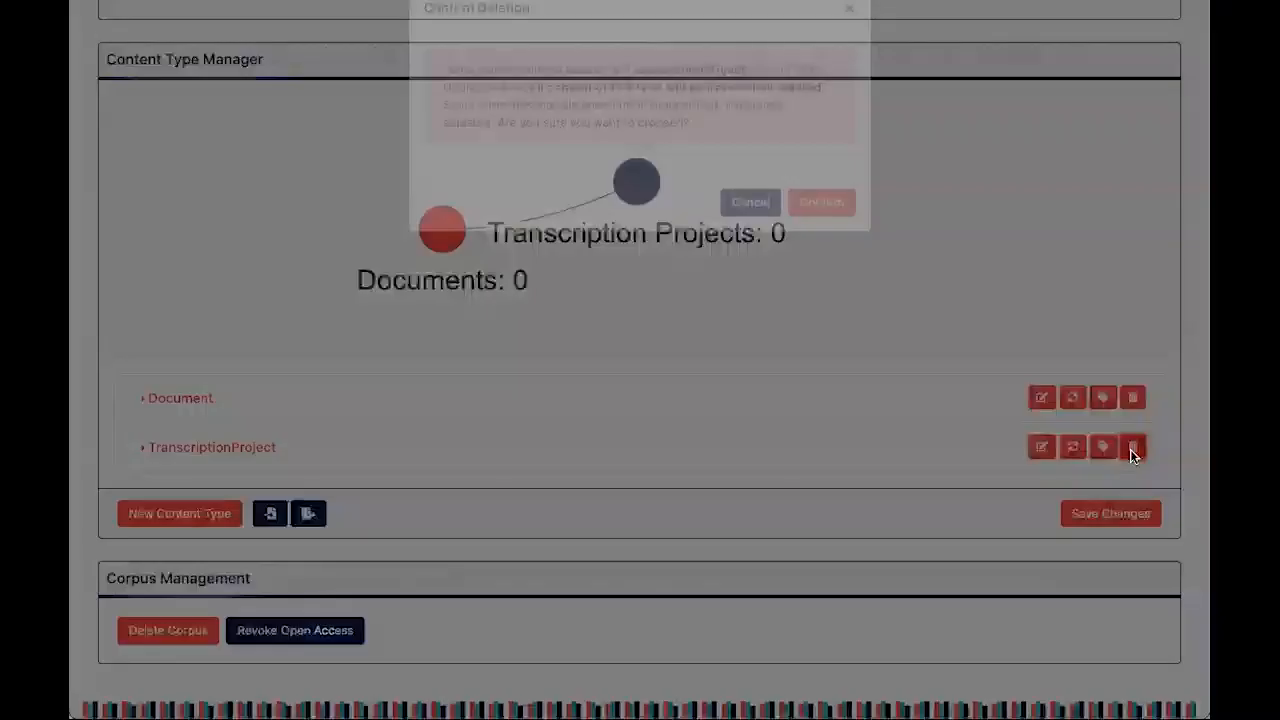
{"action": "left_click", "coordinate": [818, 248]}
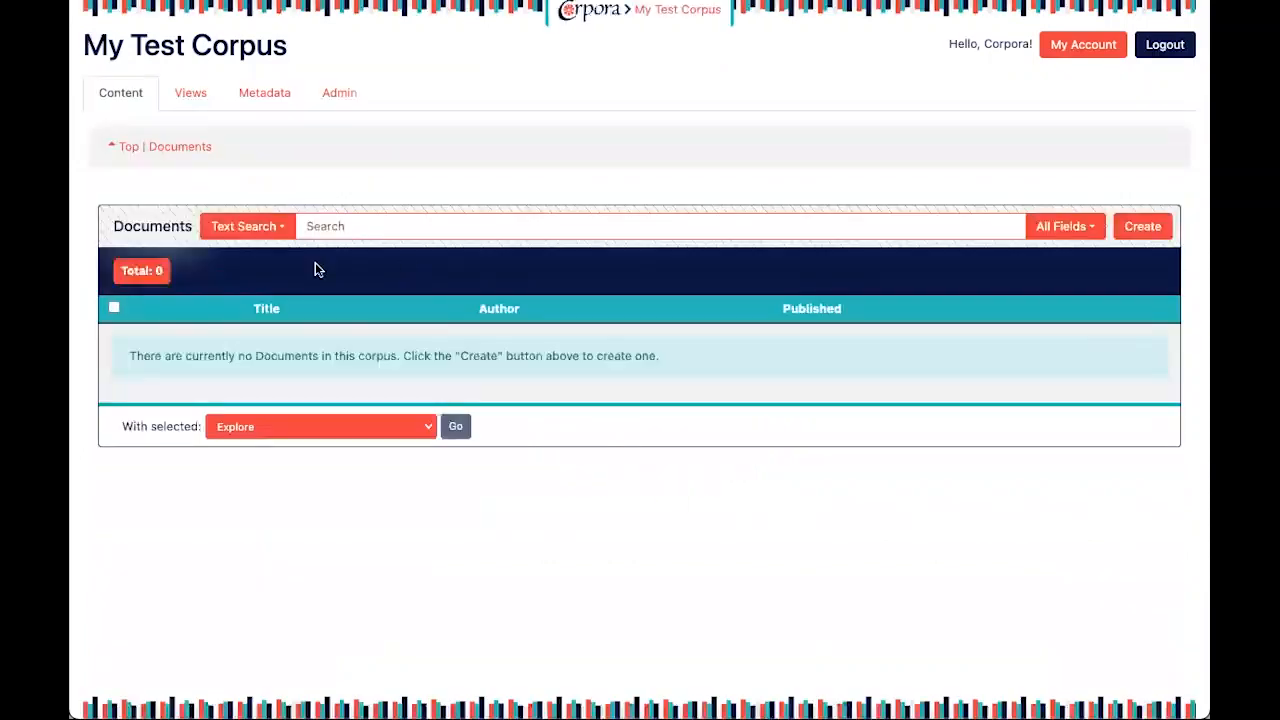
Delete the remaining Document content type and reload the corpus page
{"action": "left_click", "coordinate": [339, 92]}
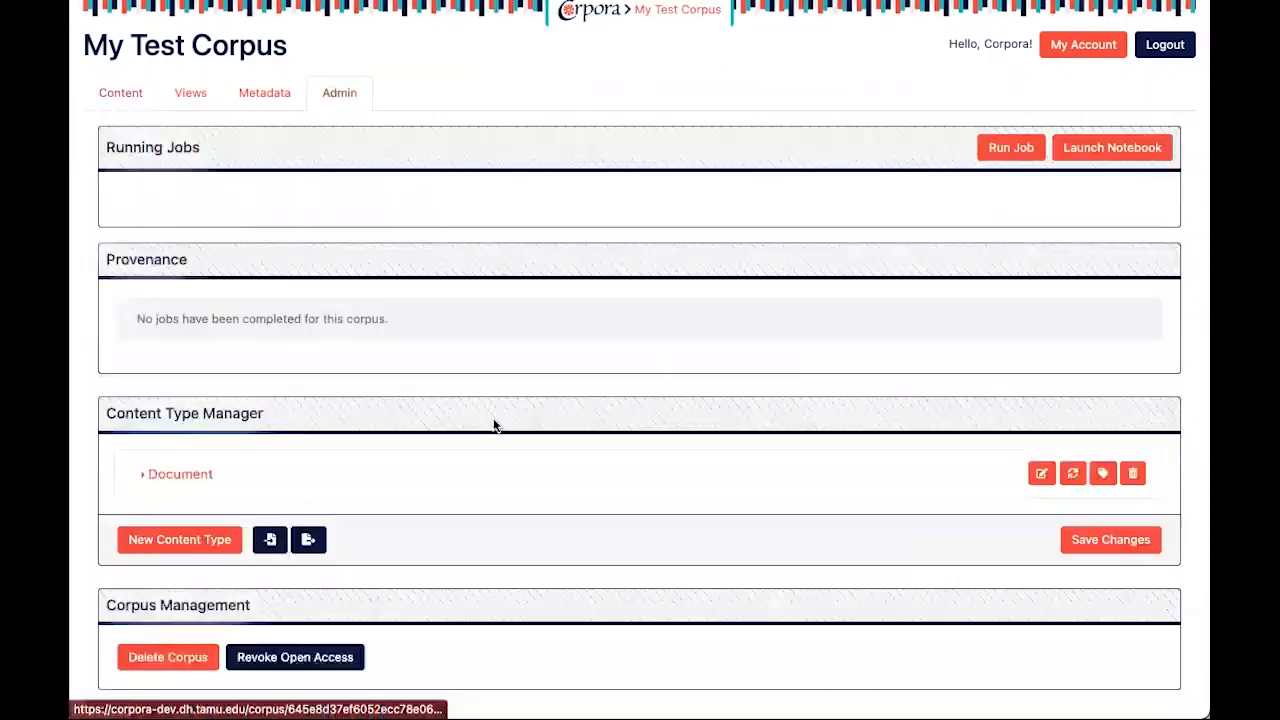
{"action": "scroll", "coordinate": [493, 425], "scroll_direction": "down", "scroll_amount": 1}
{"action": "left_click", "coordinate": [1133, 445]}
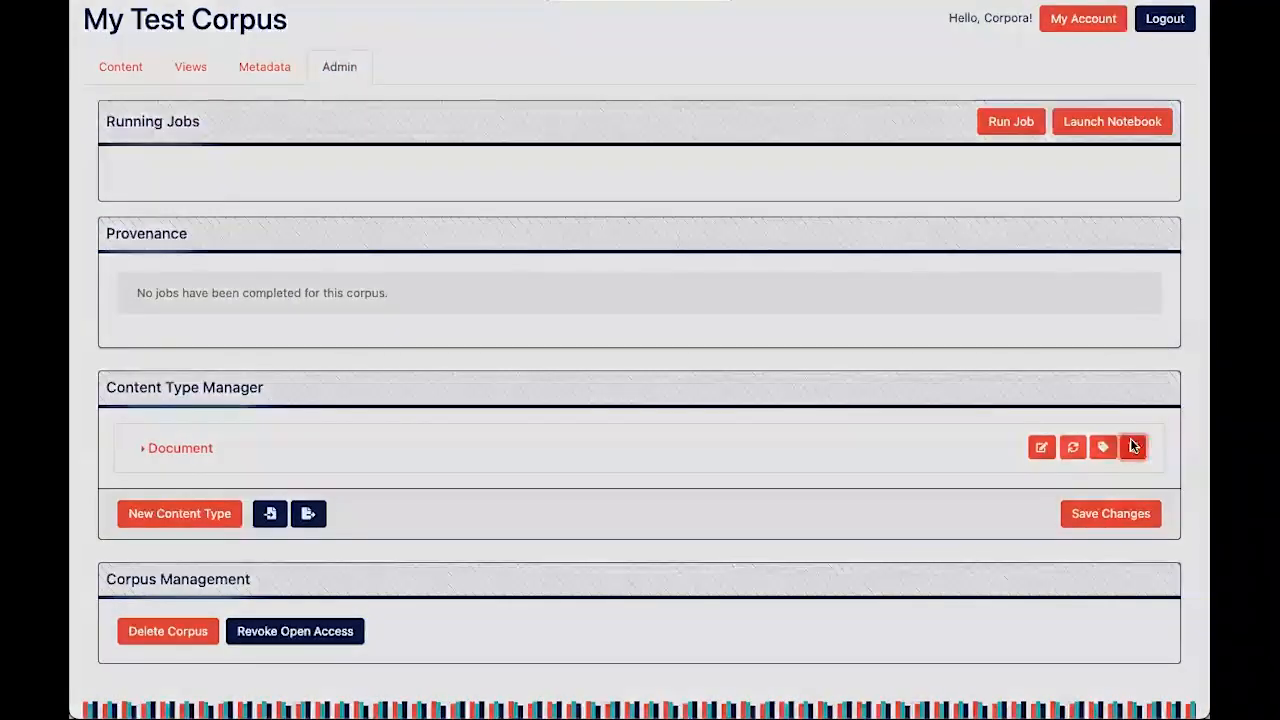
{"action": "left_click", "coordinate": [819, 238]}
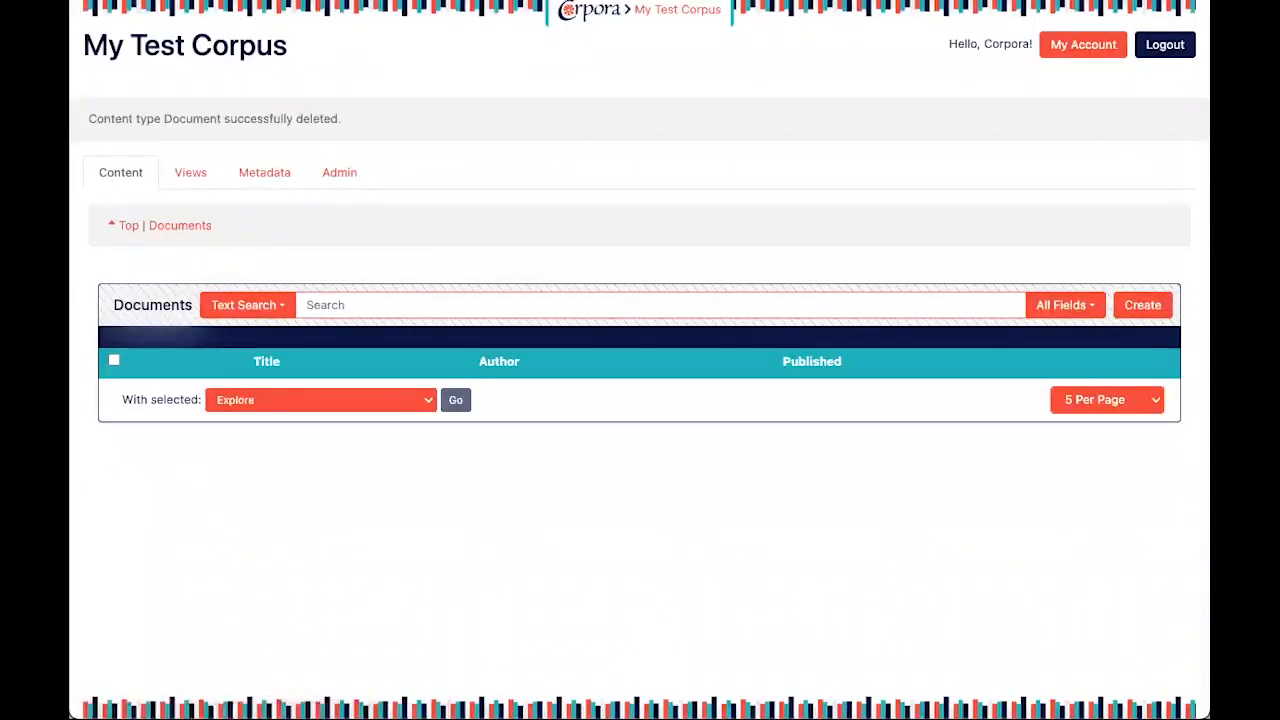
{"action": "key", "text": "super+r"}
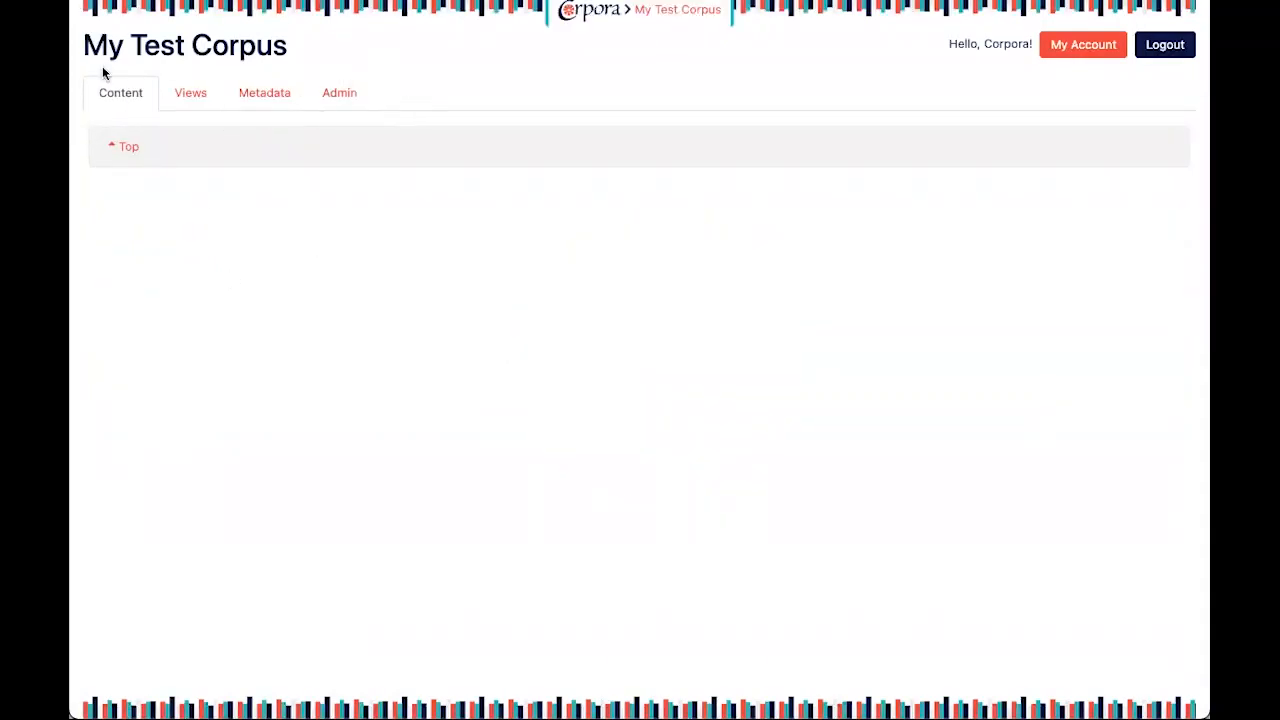
Create a content type named Author with the plural name Authors, keeping it included in navigation
{"action": "left_click", "coordinate": [338, 93]}
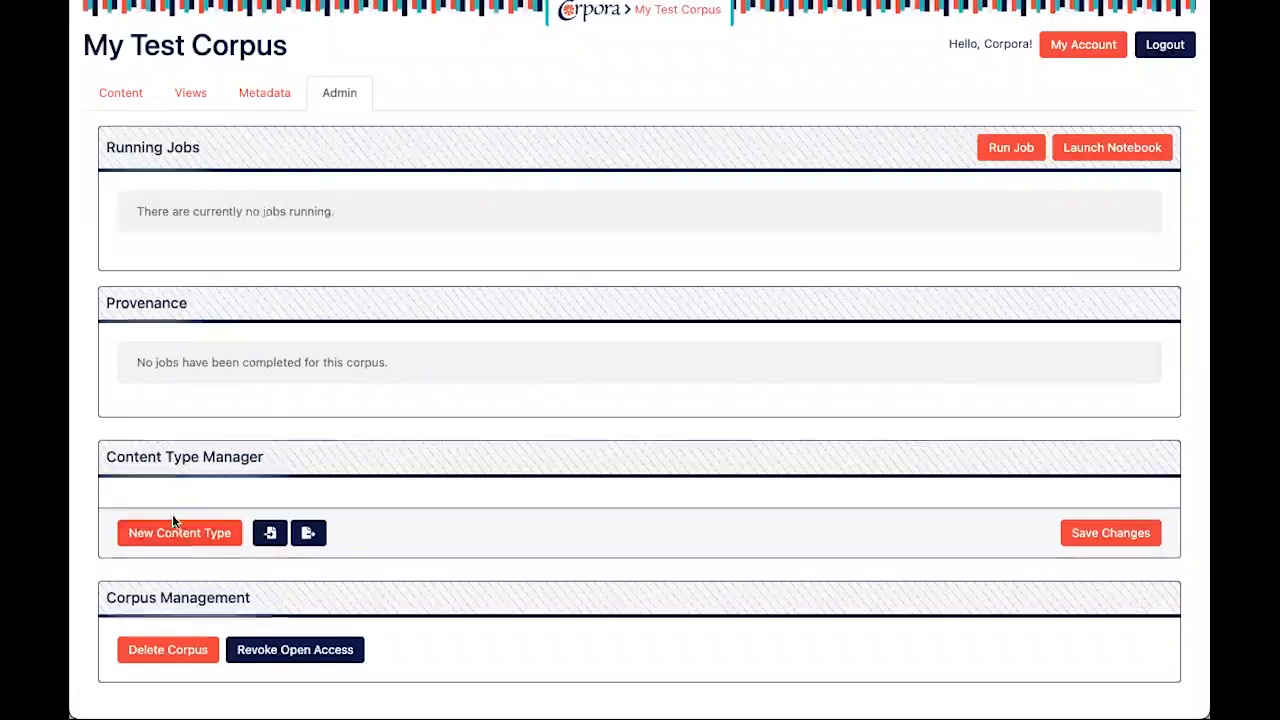
{"action": "left_click", "coordinate": [175, 535]}
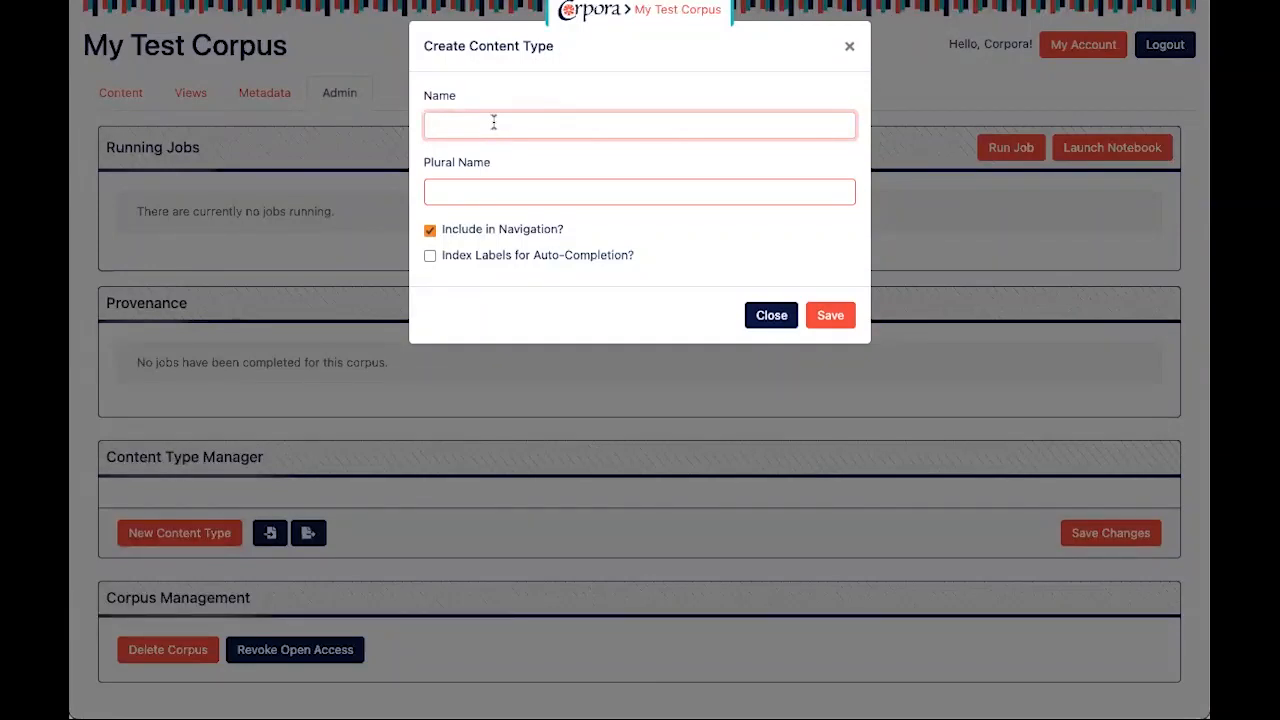
{"action": "type", "text": "Author"}
{"action": "key", "text": "Tab"}
{"action": "type", "text": "Au"}
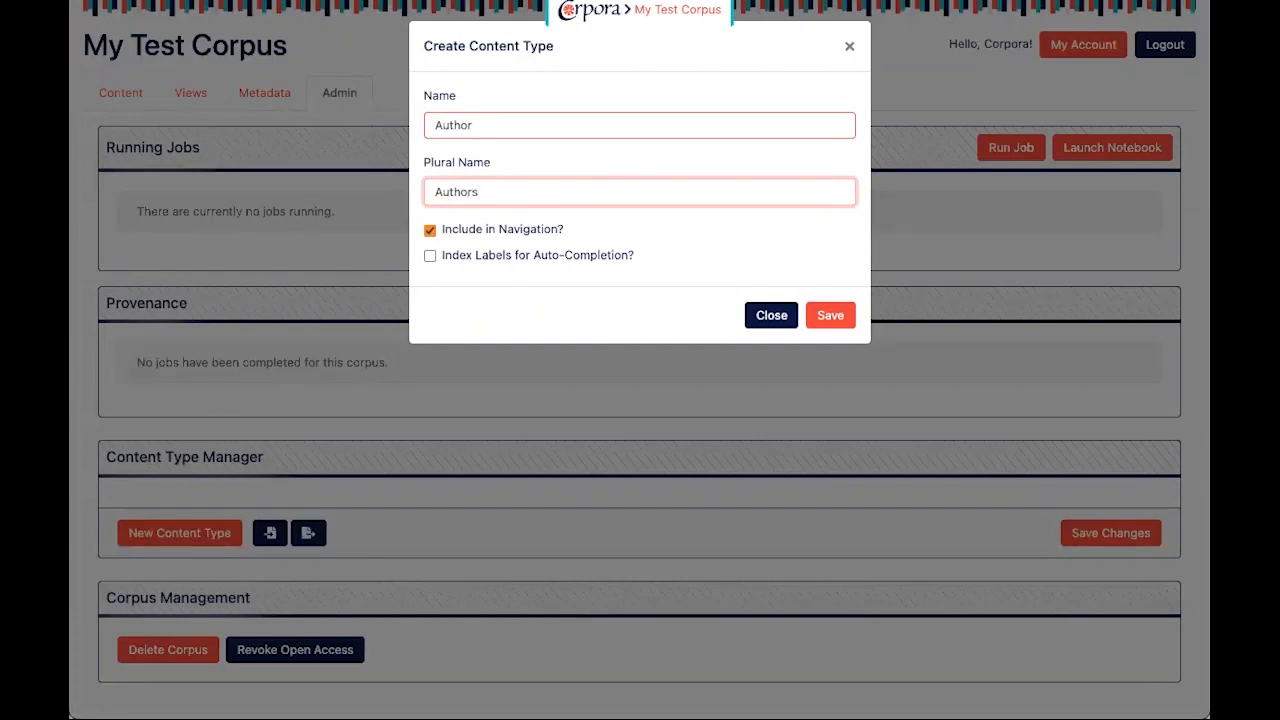
{"action": "left_click", "coordinate": [830, 315]}
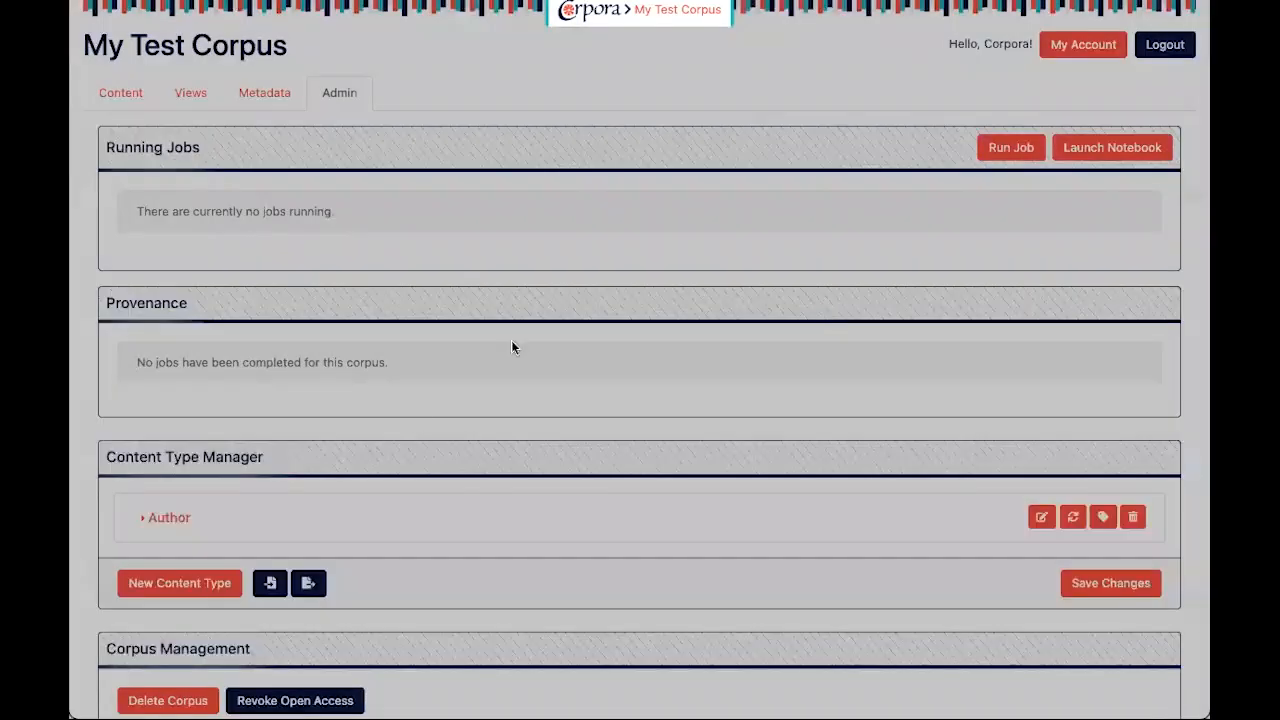
Start a new field for the Author content type and name it full_name
{"action": "left_click", "coordinate": [168, 518]}
{"action": "scroll", "coordinate": [171, 528], "scroll_direction": "down", "scroll_amount": 2}
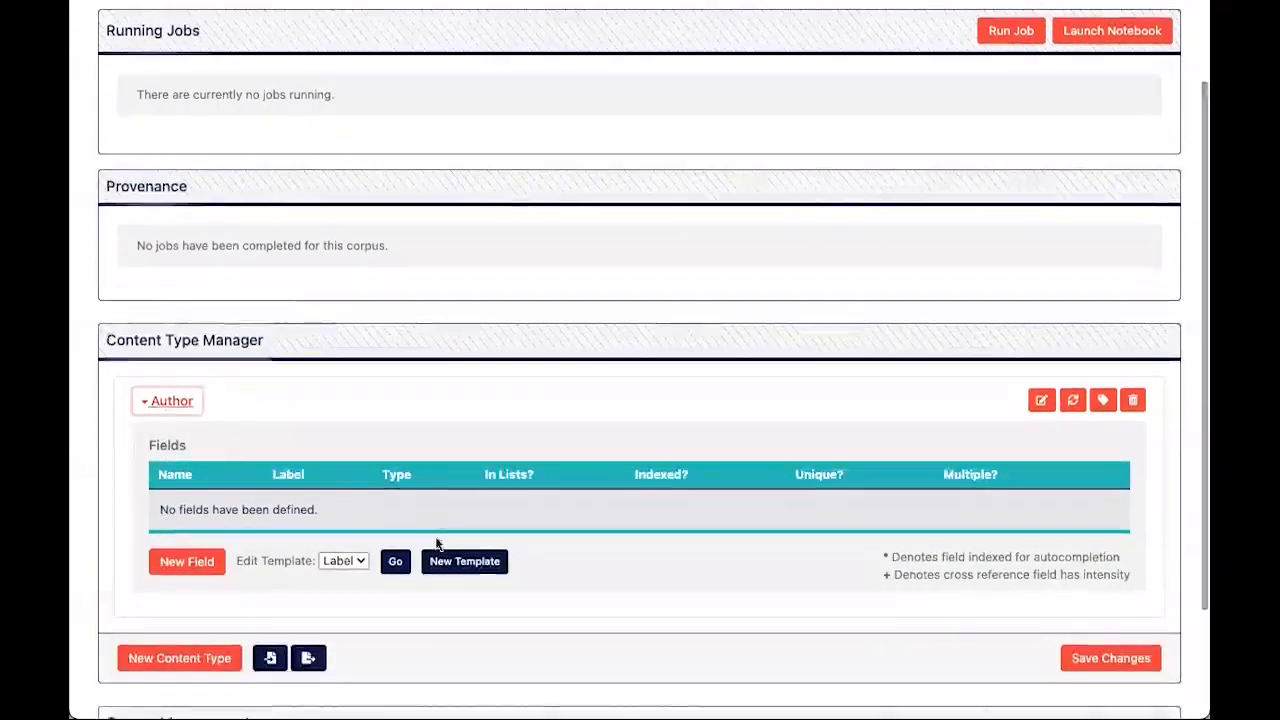
{"action": "left_click", "coordinate": [184, 561]}
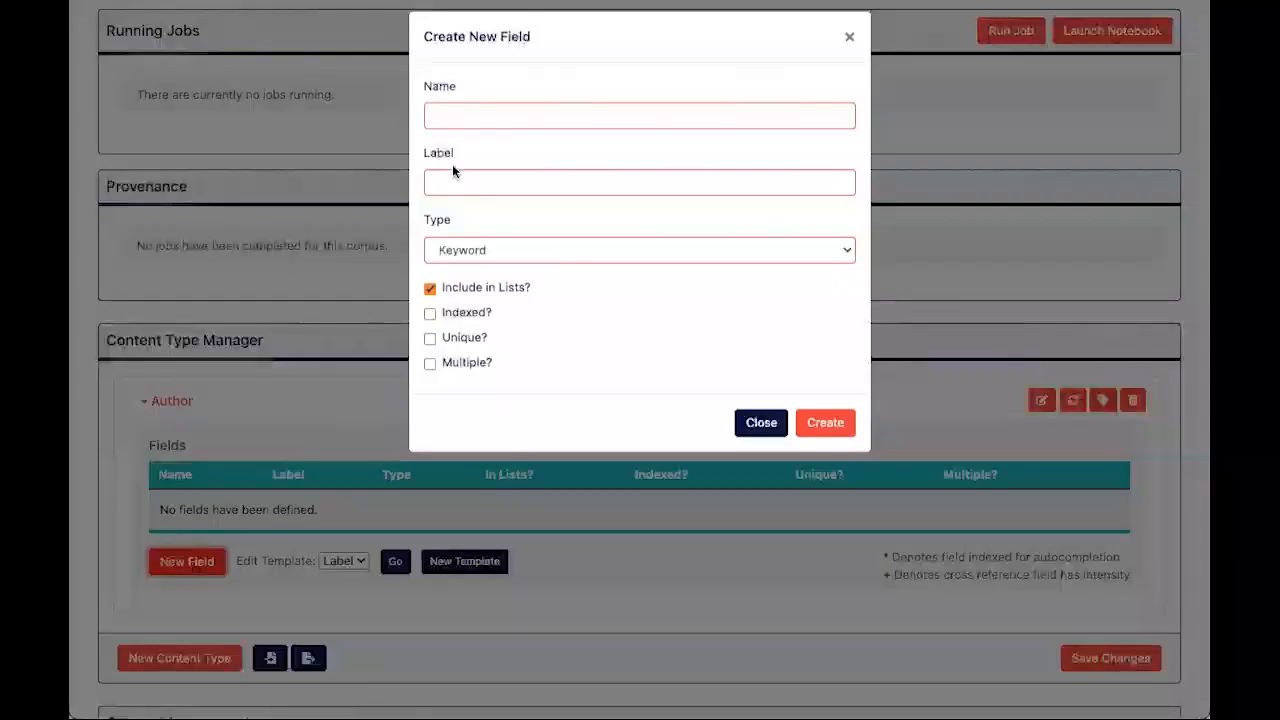
{"action": "left_click", "coordinate": [505, 123]}
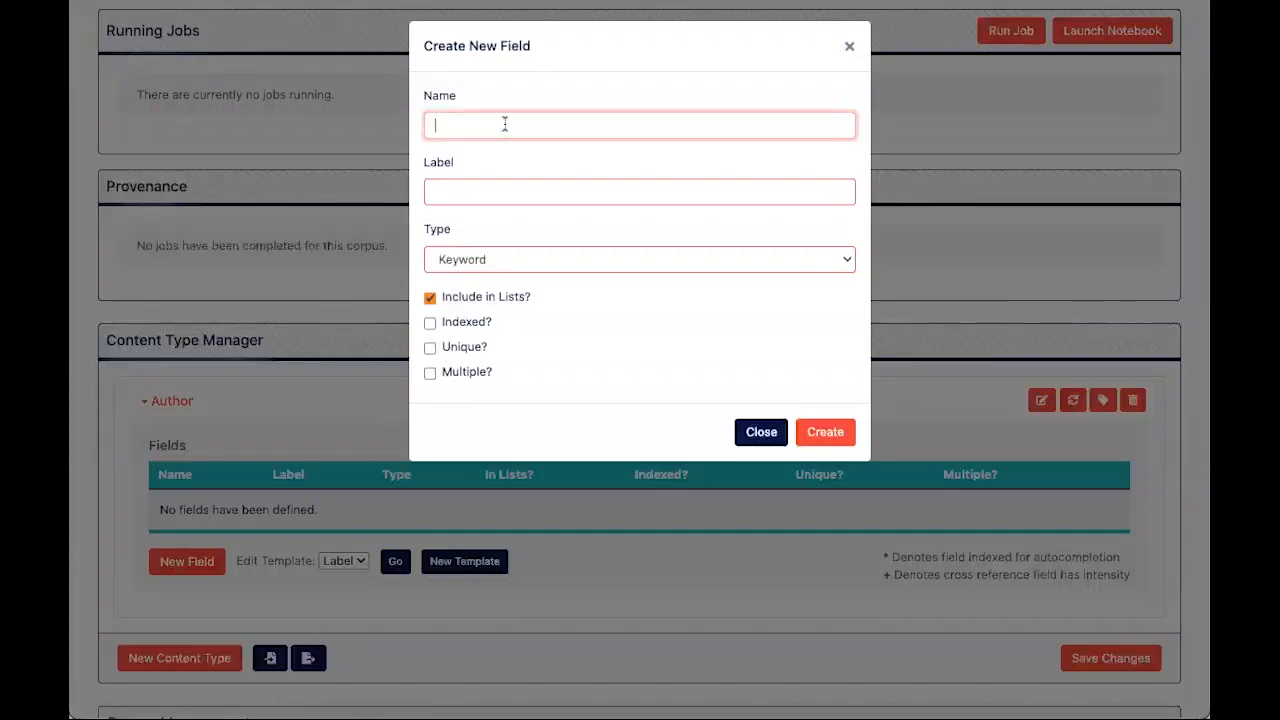
{"action": "type", "text": "full name"}
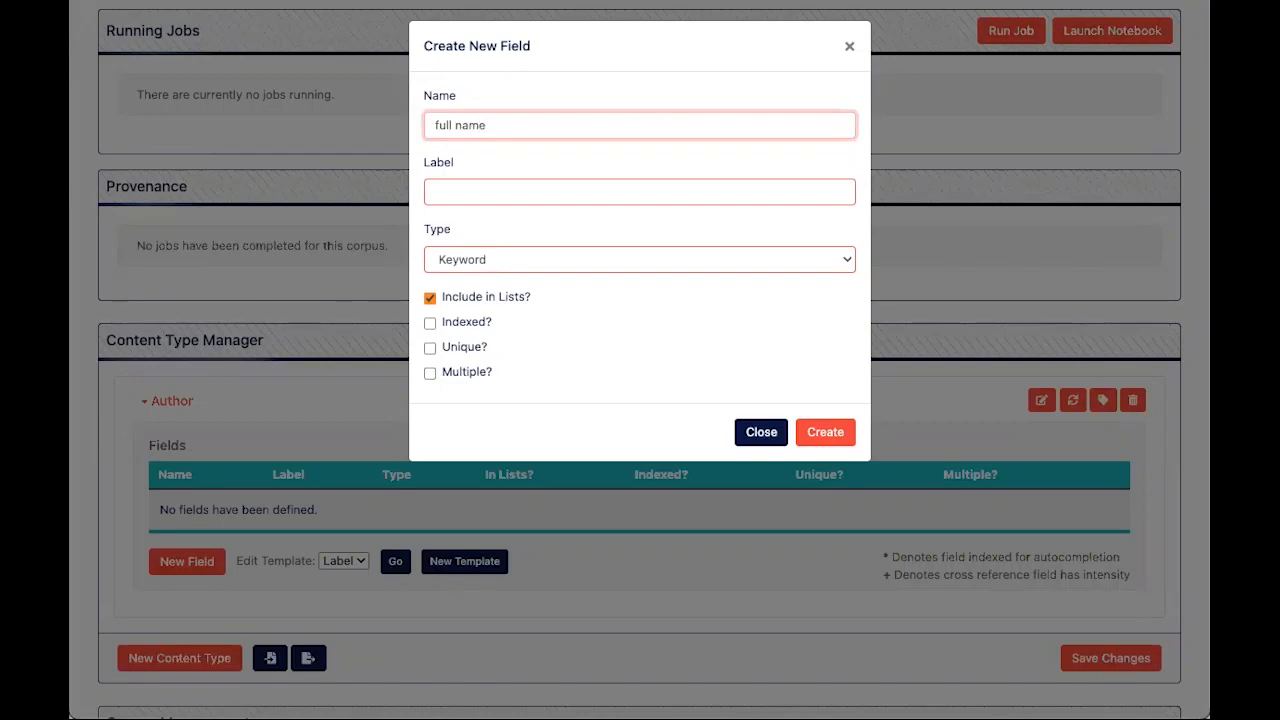
{"action": "key", "text": "Left"}
{"action": "key", "text": "Tab"}
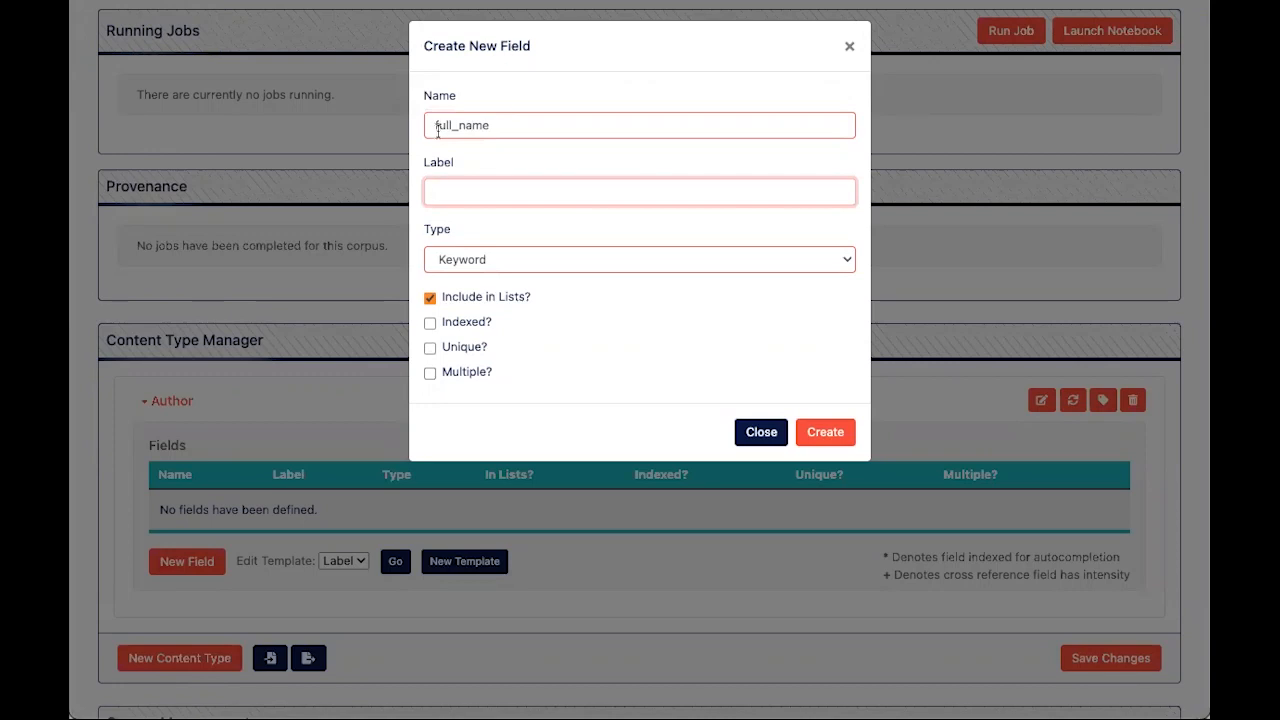
{"action": "left_click_drag", "start_coordinate": [437, 128], "coordinate": [491, 125]}
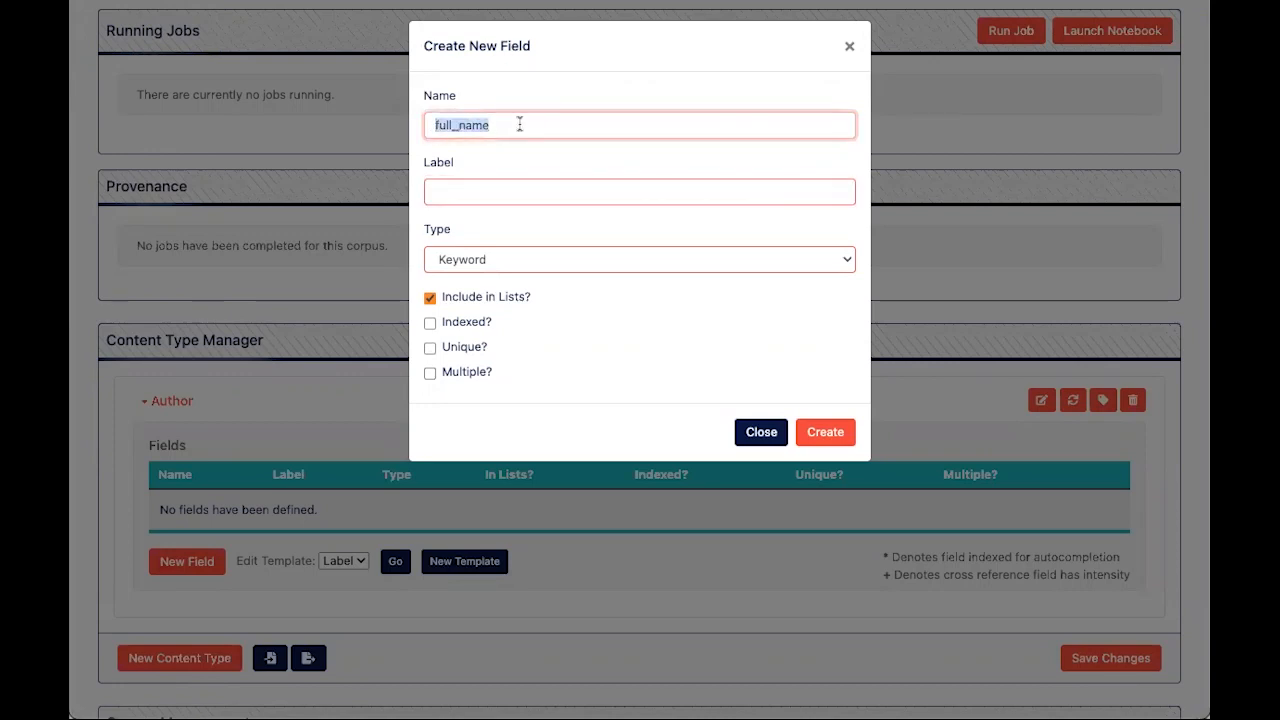
{"action": "left_click", "coordinate": [430, 126]}
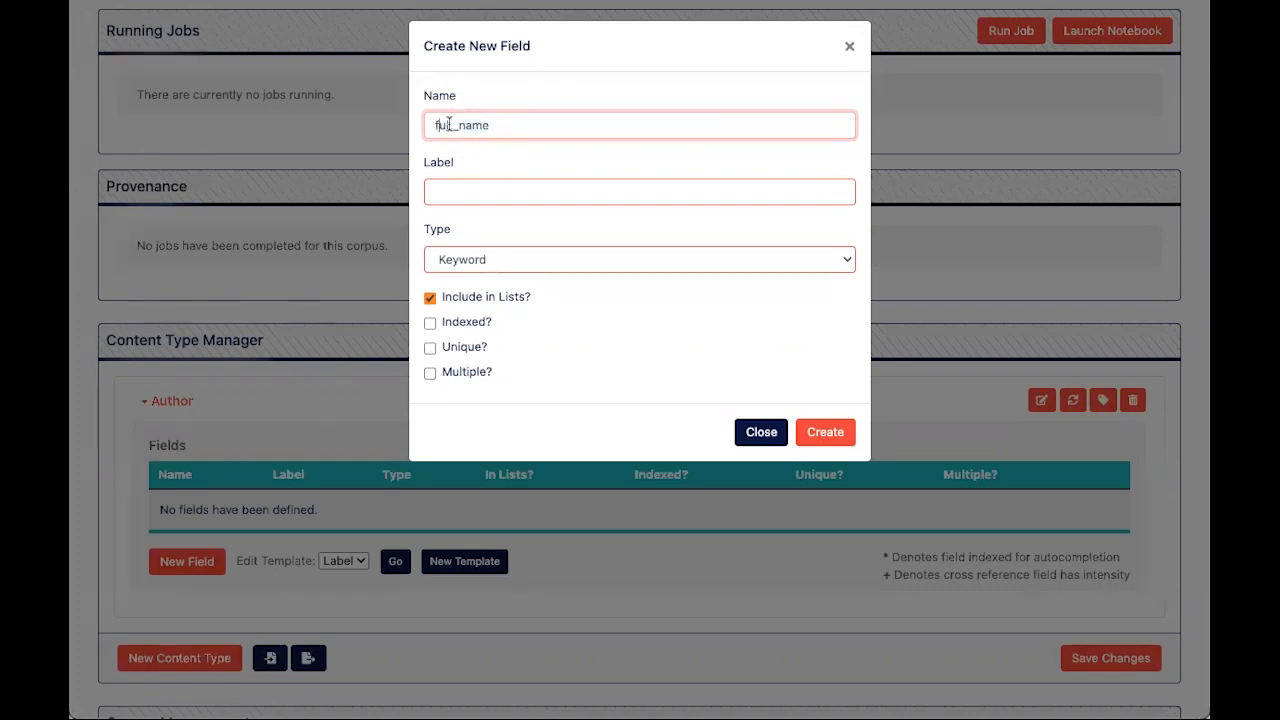
{"action": "left_click_drag", "start_coordinate": [451, 124], "coordinate": [427, 124]}
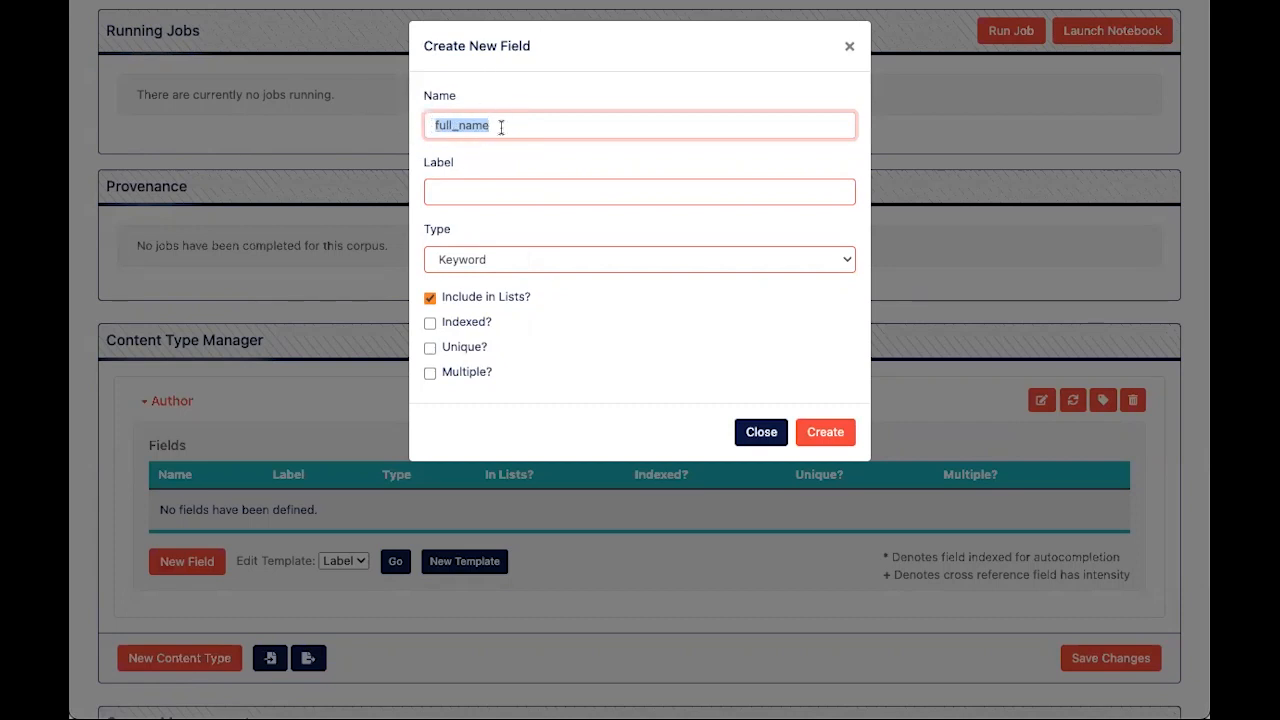
Label the full_name field Full Name, keep its type as Keyword, and create it
{"action": "left_click", "coordinate": [498, 191]}
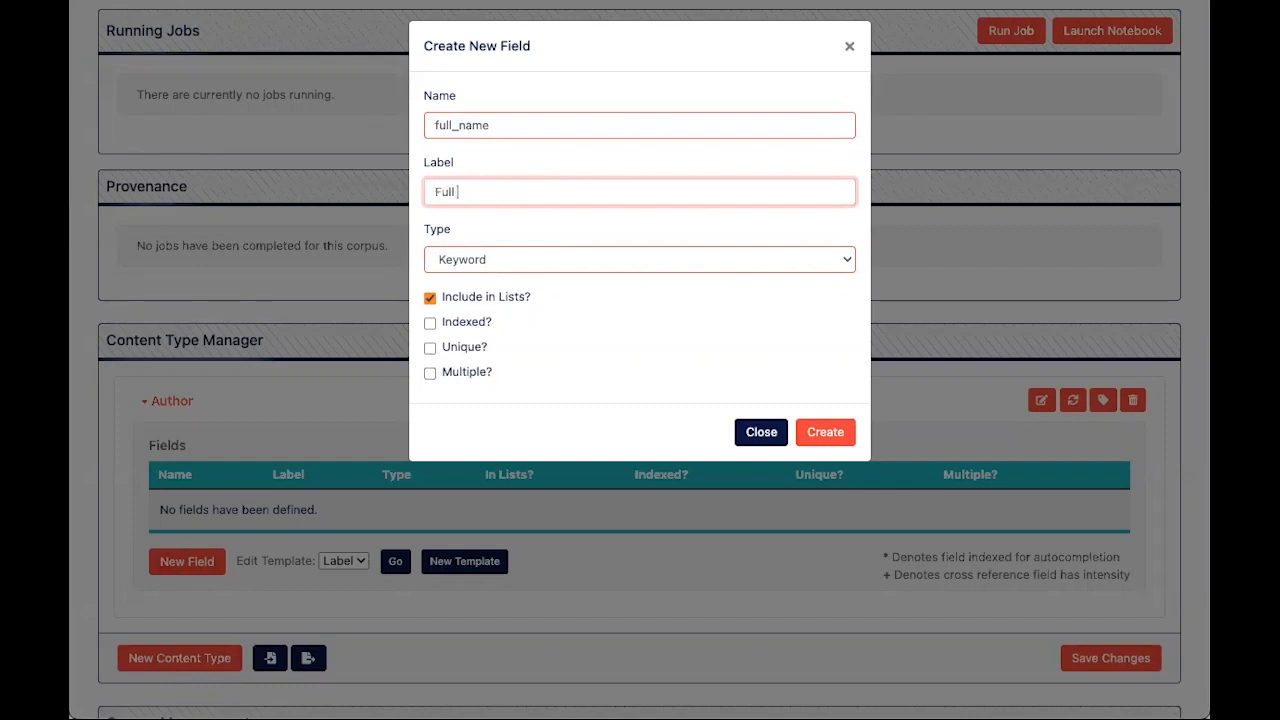
{"action": "type", "text": "ame"}
{"action": "left_click", "coordinate": [634, 263]}
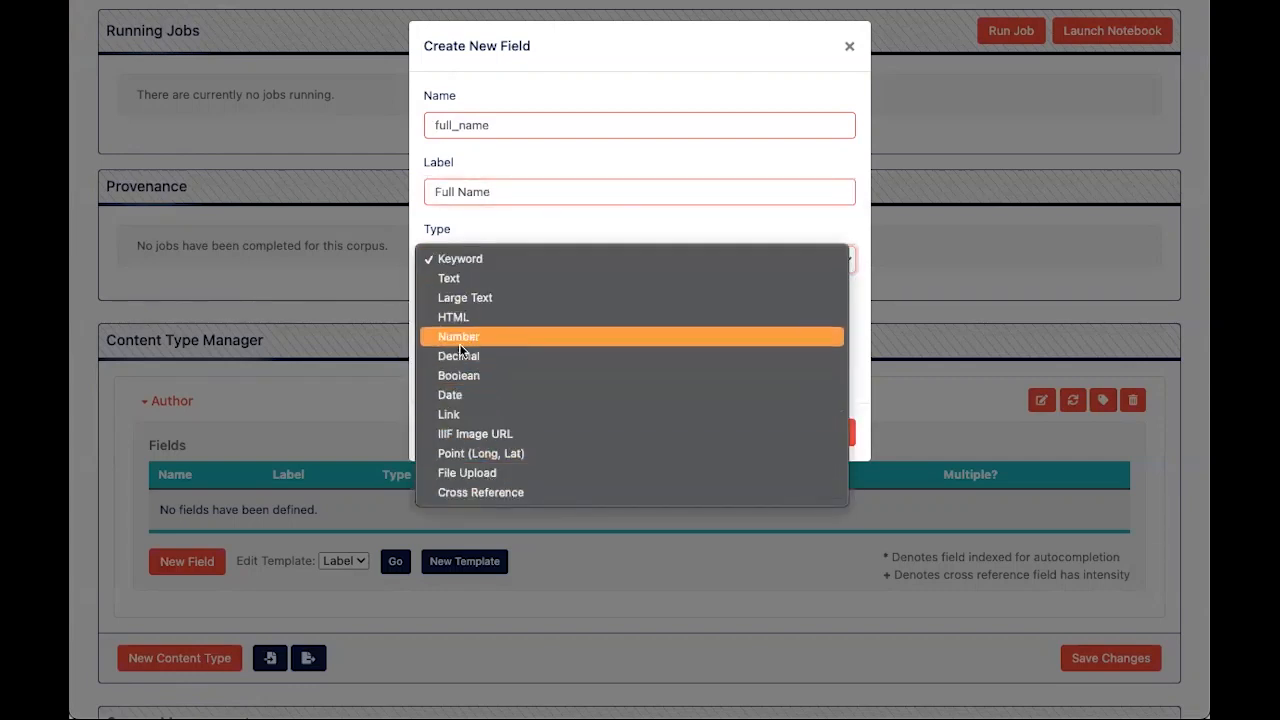
{"action": "left_click", "coordinate": [563, 214]}
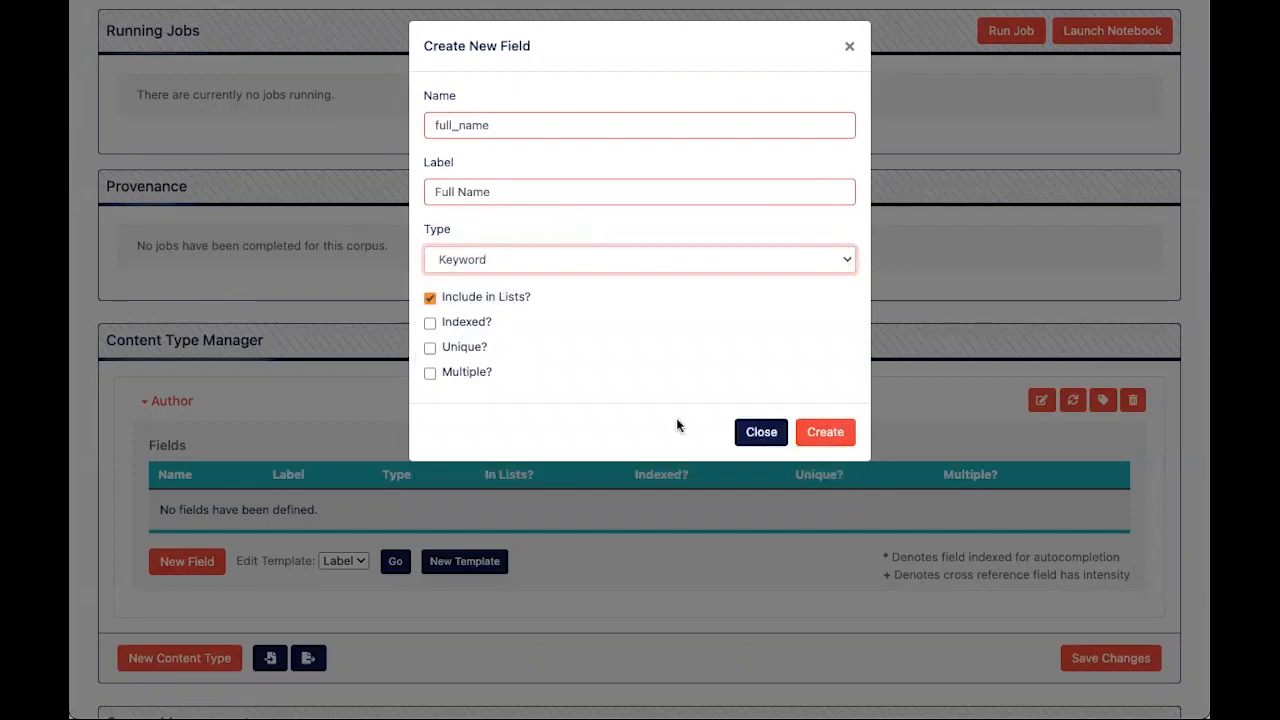
{"action": "left_click", "coordinate": [825, 436]}
Add a field named birthdate to the Author content type, labelled Birth Date, with the type Date
{"action": "left_click", "coordinate": [185, 590]}
{"action": "type", "text": "birthdate"}
{"action": "key", "text": "Tab"}
{"action": "type", "text": "Birth Date"}
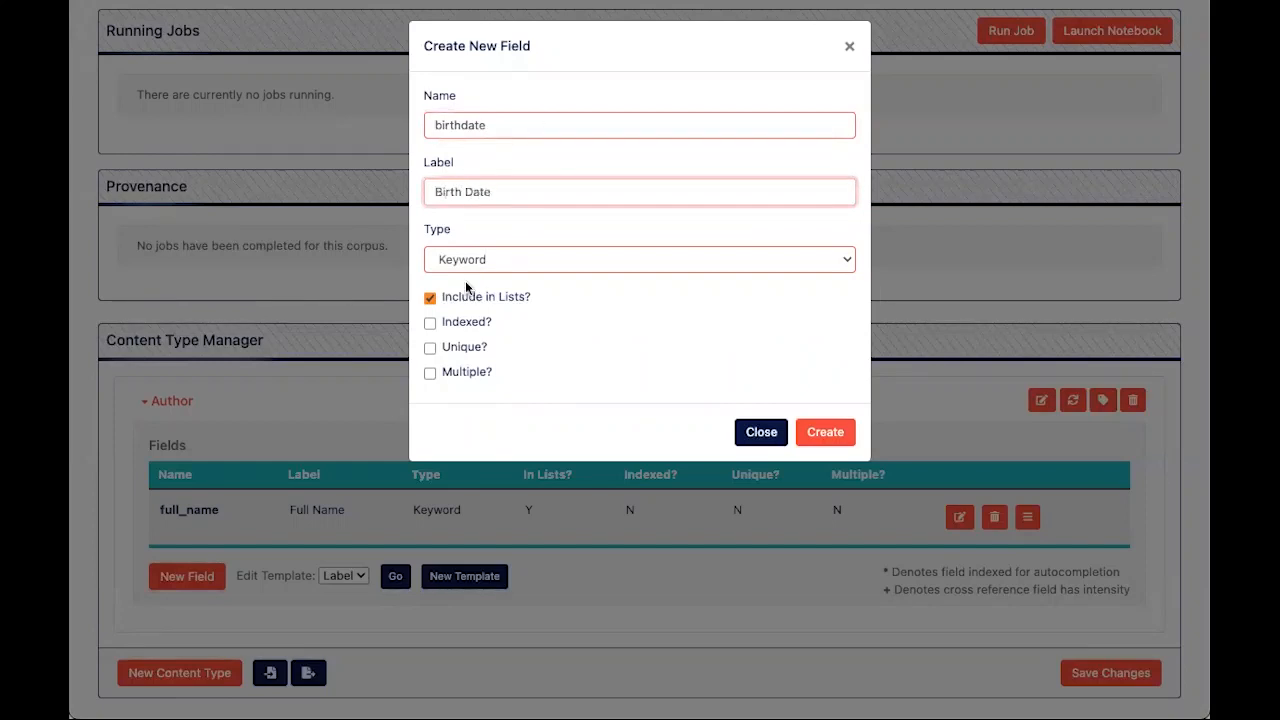
{"action": "left_click", "coordinate": [481, 264]}
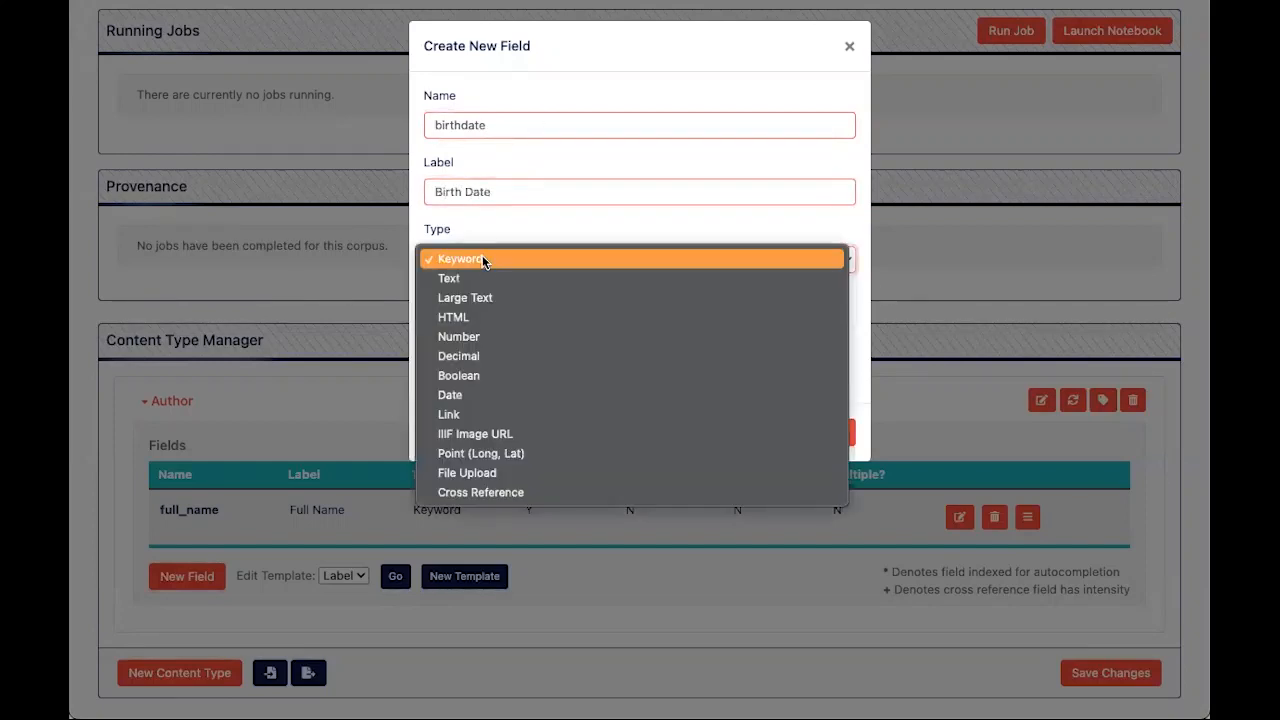
{"action": "left_click", "coordinate": [467, 395]}
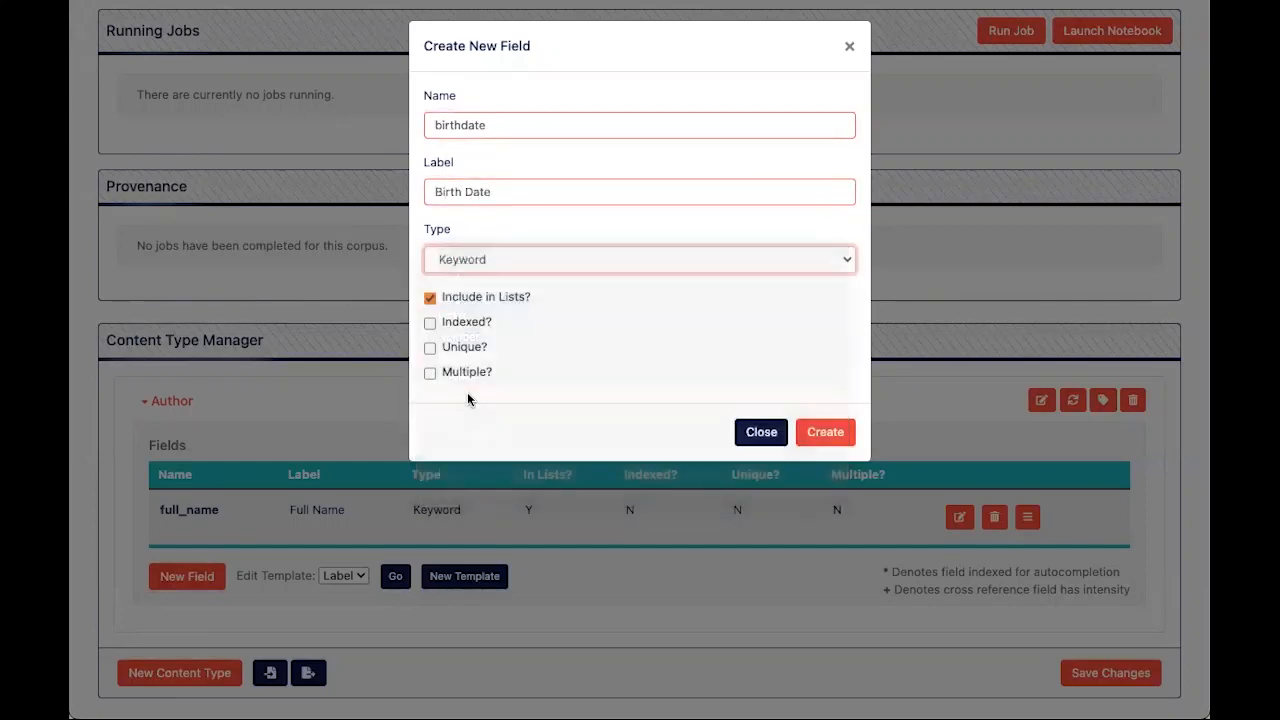
{"action": "left_click", "coordinate": [822, 432]}
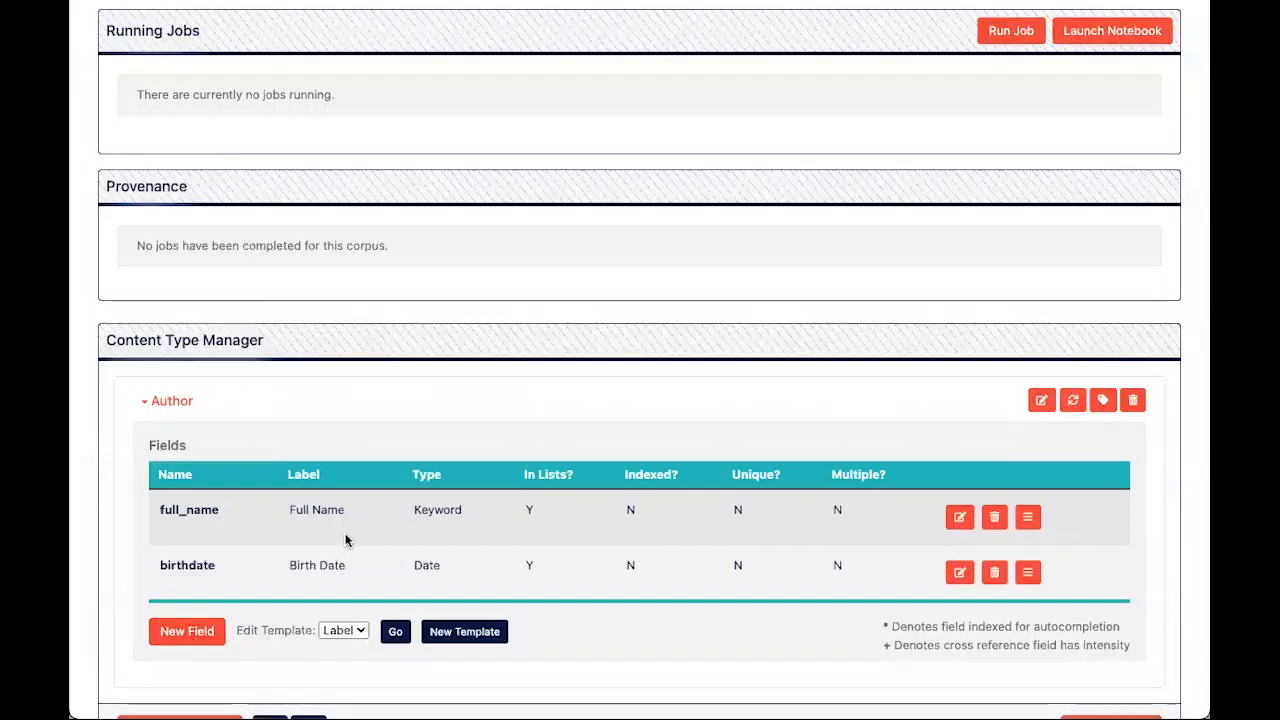
{"action": "scroll", "coordinate": [345, 540], "scroll_direction": "down", "scroll_amount": 3}
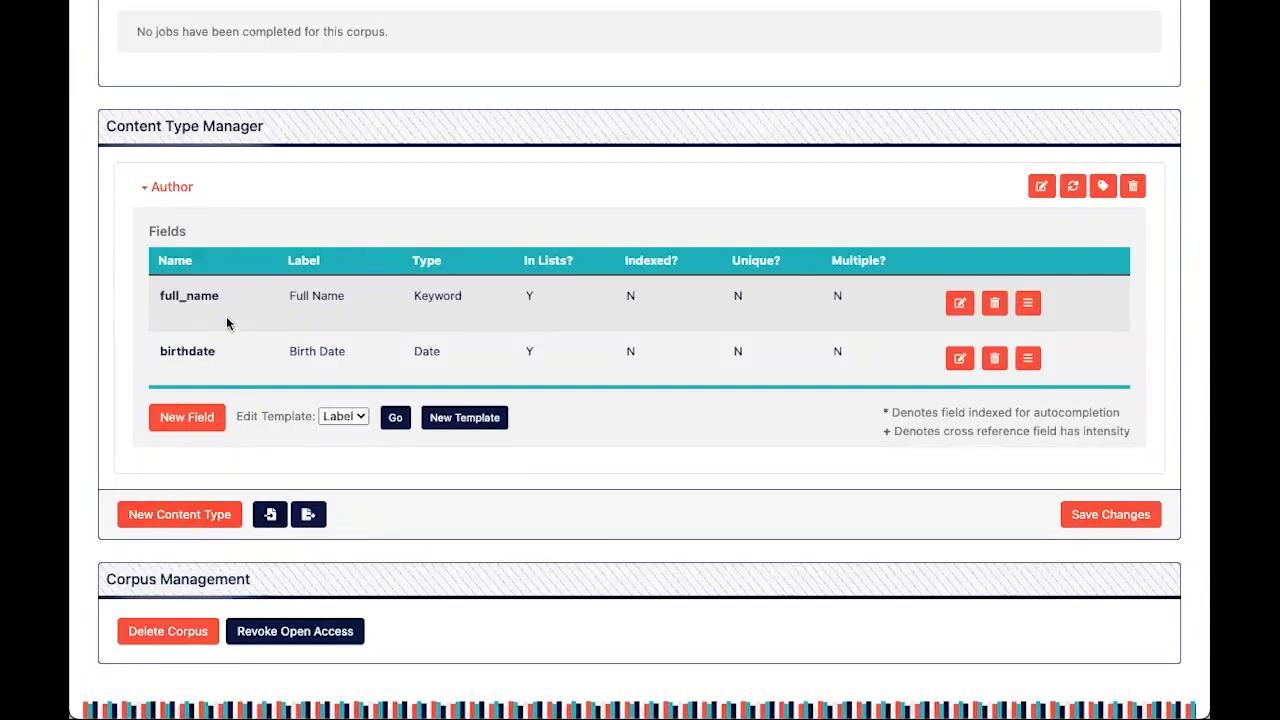
{"action": "left_click", "coordinate": [173, 516]}
{"action": "left_click", "coordinate": [507, 127]}
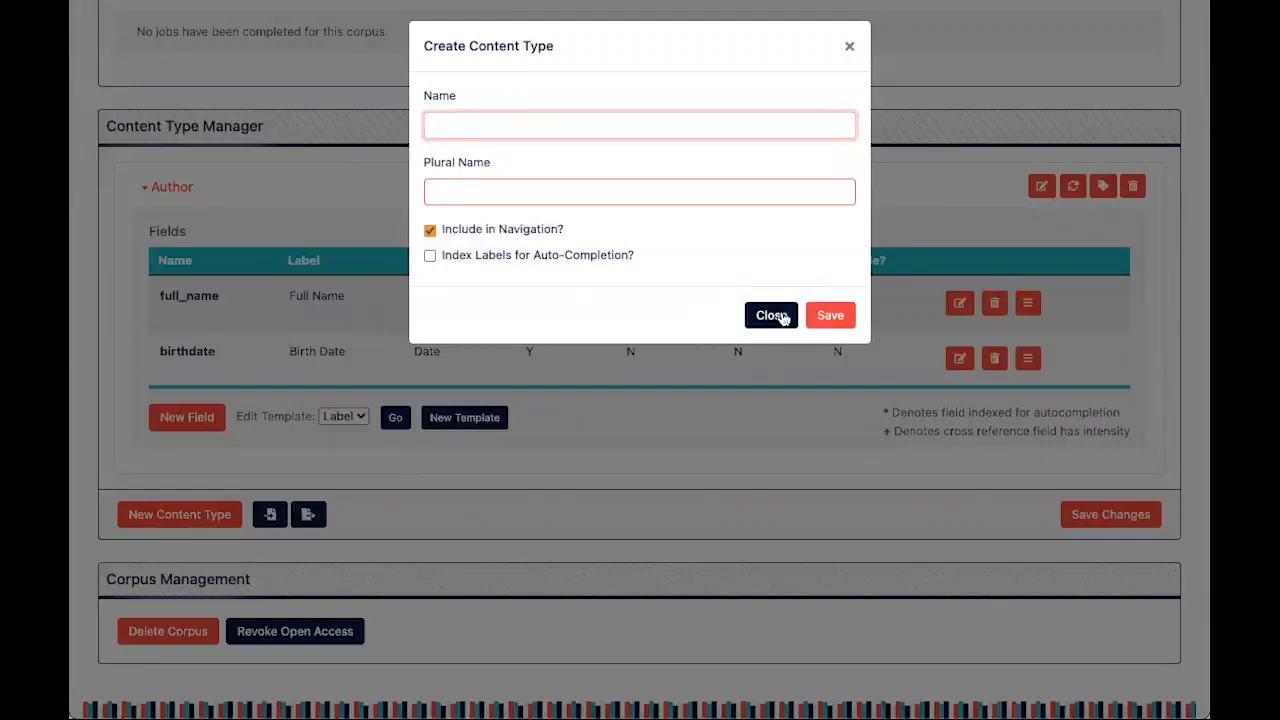
{"action": "left_click", "coordinate": [763, 317]}
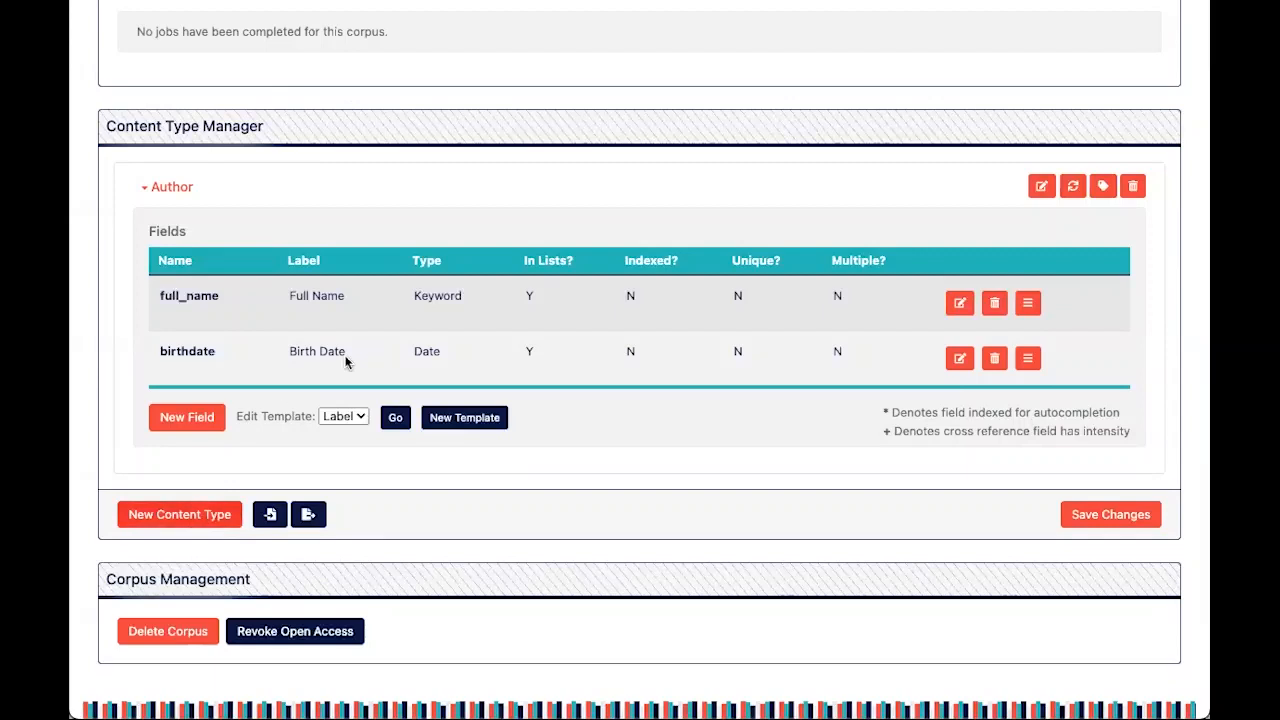
Save the Author content type changes and refresh the corpus page once the job completes
{"action": "left_click", "coordinate": [1103, 521]}
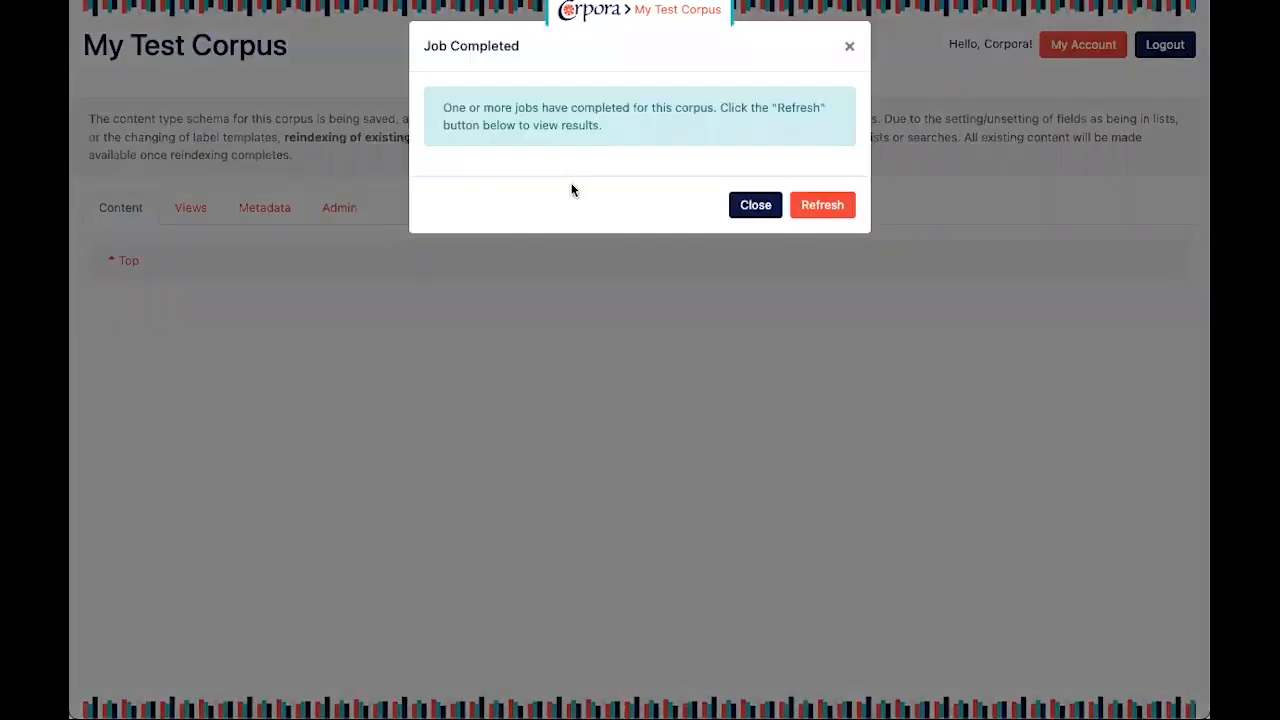
{"action": "left_click", "coordinate": [835, 207]}
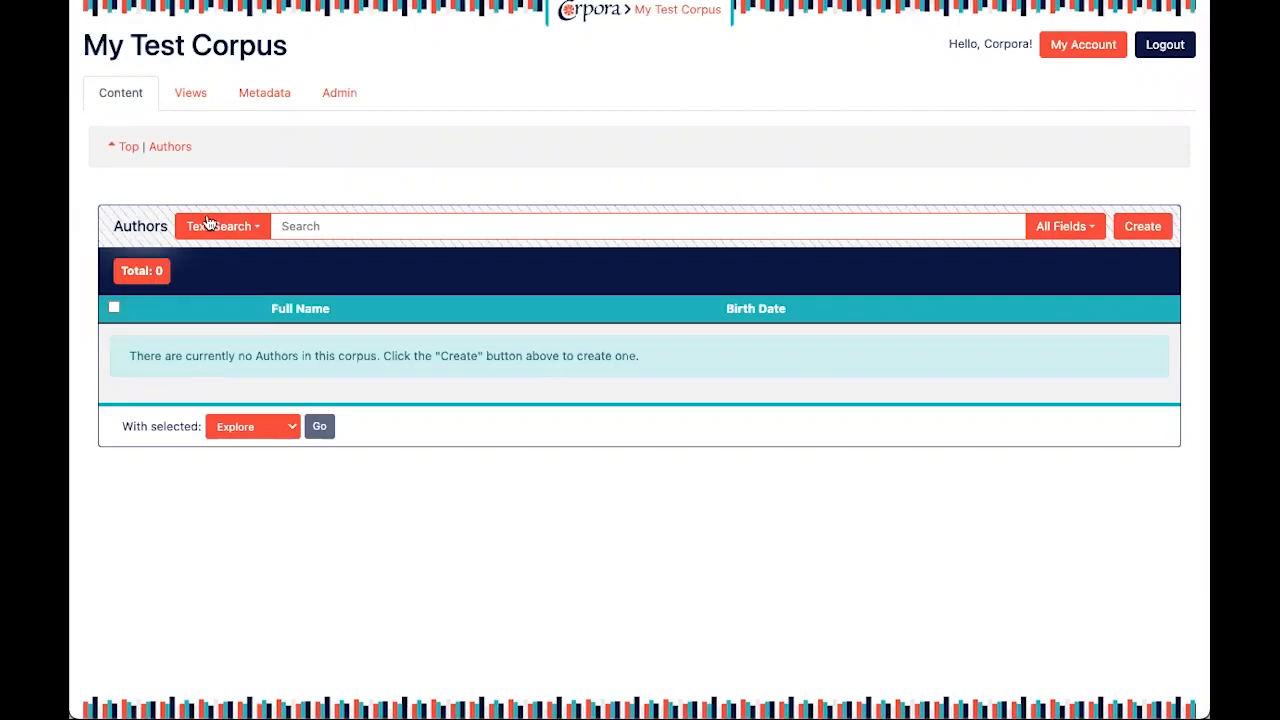
Create a content type named Book with the plural name Books in the corpus's Content Type Manager
{"action": "left_click", "coordinate": [338, 93]}
{"action": "scroll", "coordinate": [389, 440], "scroll_direction": "down", "scroll_amount": 1}
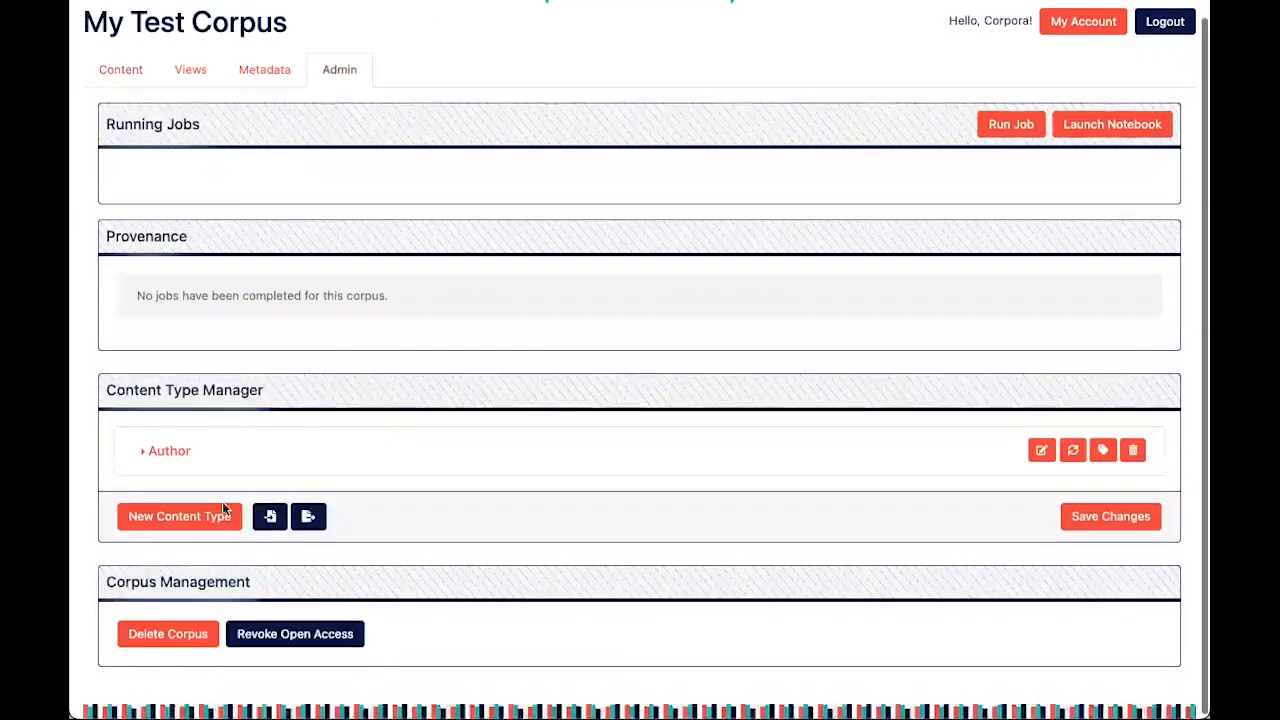
{"action": "left_click", "coordinate": [200, 540]}
{"action": "left_click", "coordinate": [501, 122]}
{"action": "type", "text": "Book"}
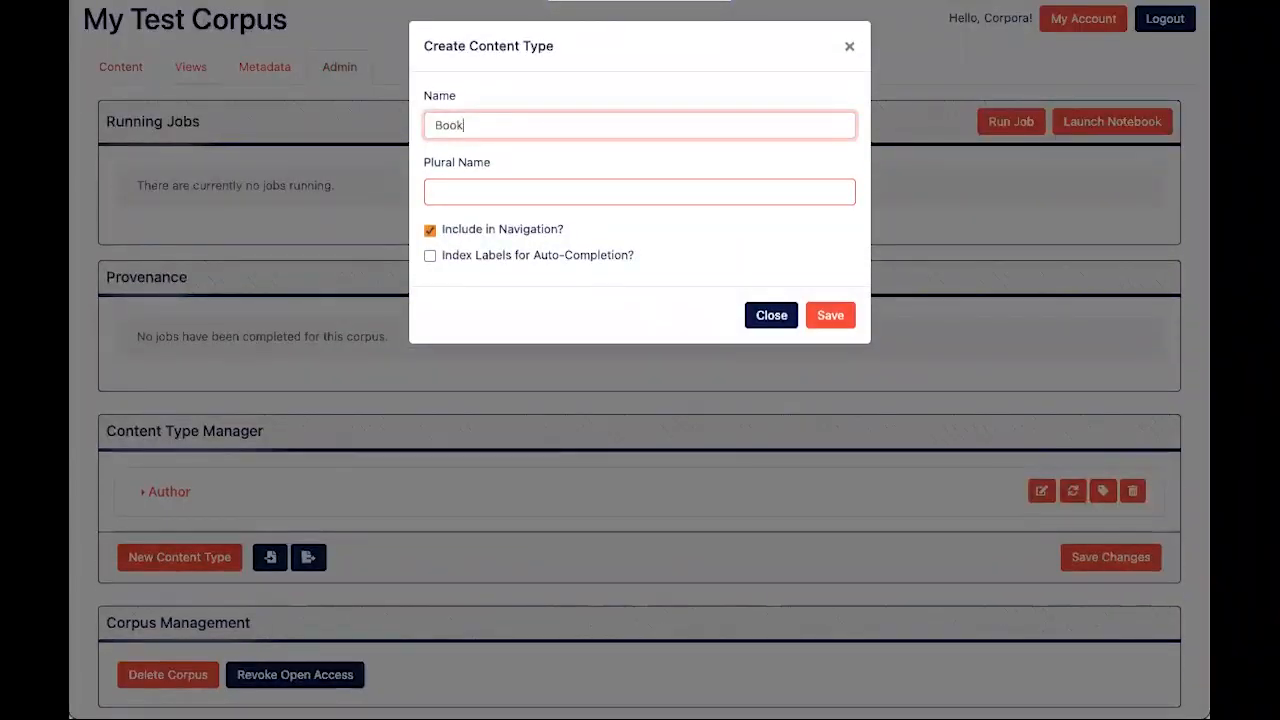
{"action": "key", "text": "Tab"}
{"action": "type", "text": "Books"}
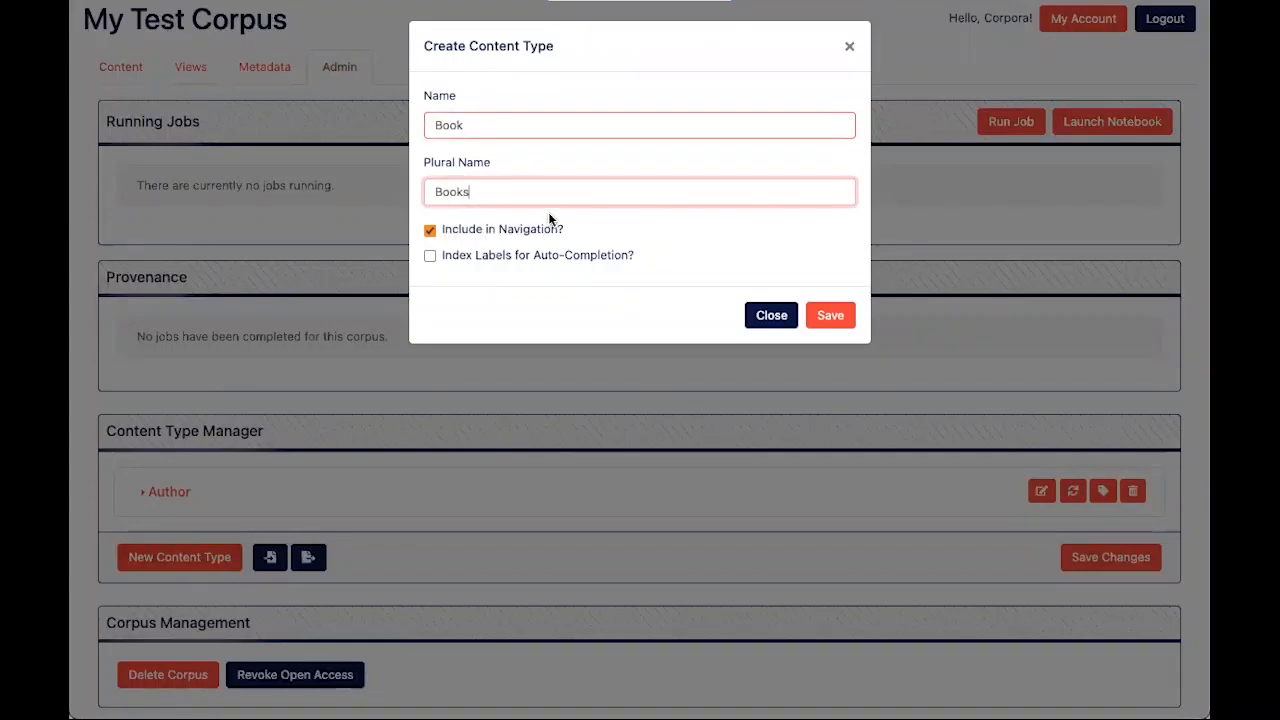
{"action": "left_click", "coordinate": [840, 316]}
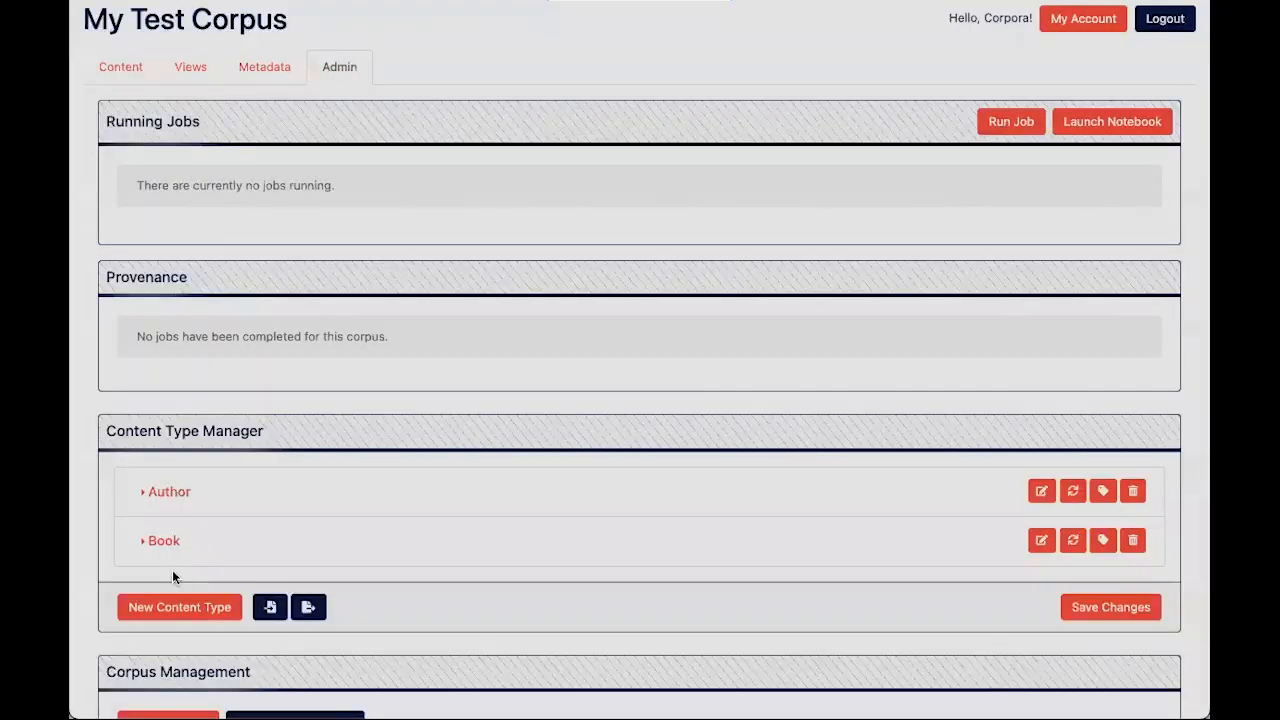
Add a Keyword field named title with the label Title to the Book content type
{"action": "left_click", "coordinate": [168, 543]}
{"action": "scroll", "coordinate": [165, 545], "scroll_direction": "down", "scroll_amount": 1}
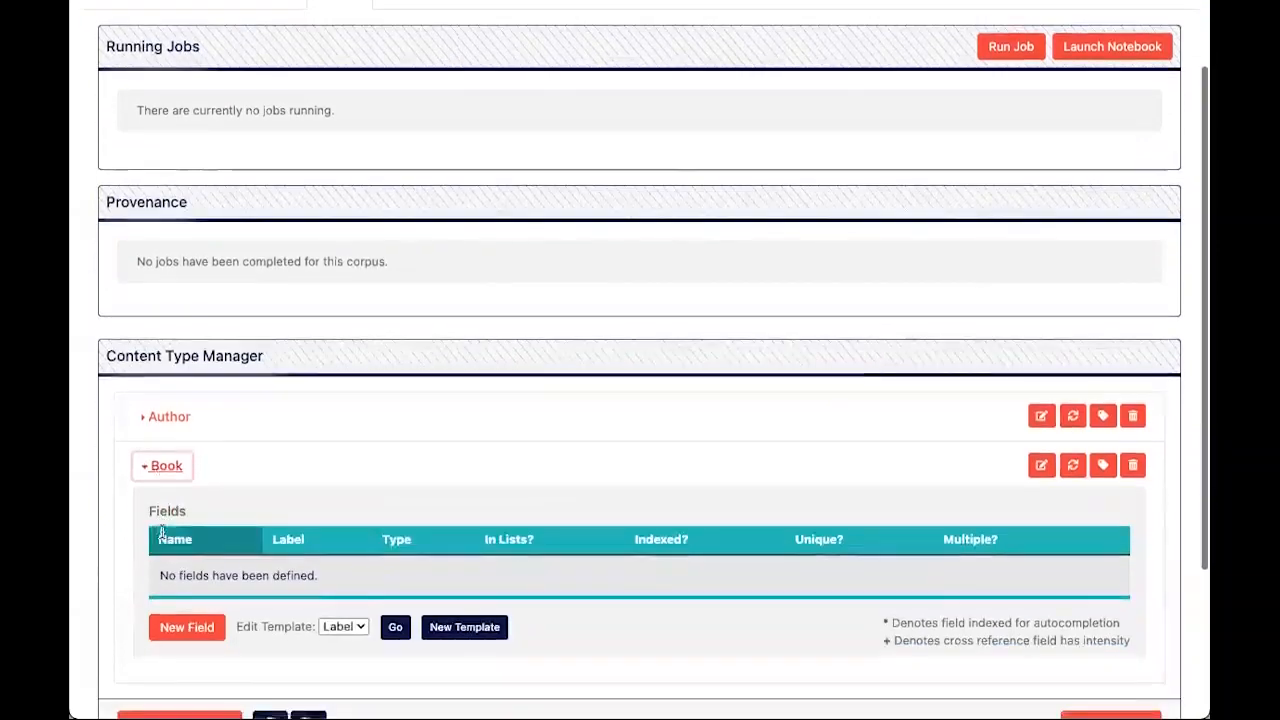
{"action": "left_click", "coordinate": [180, 627]}
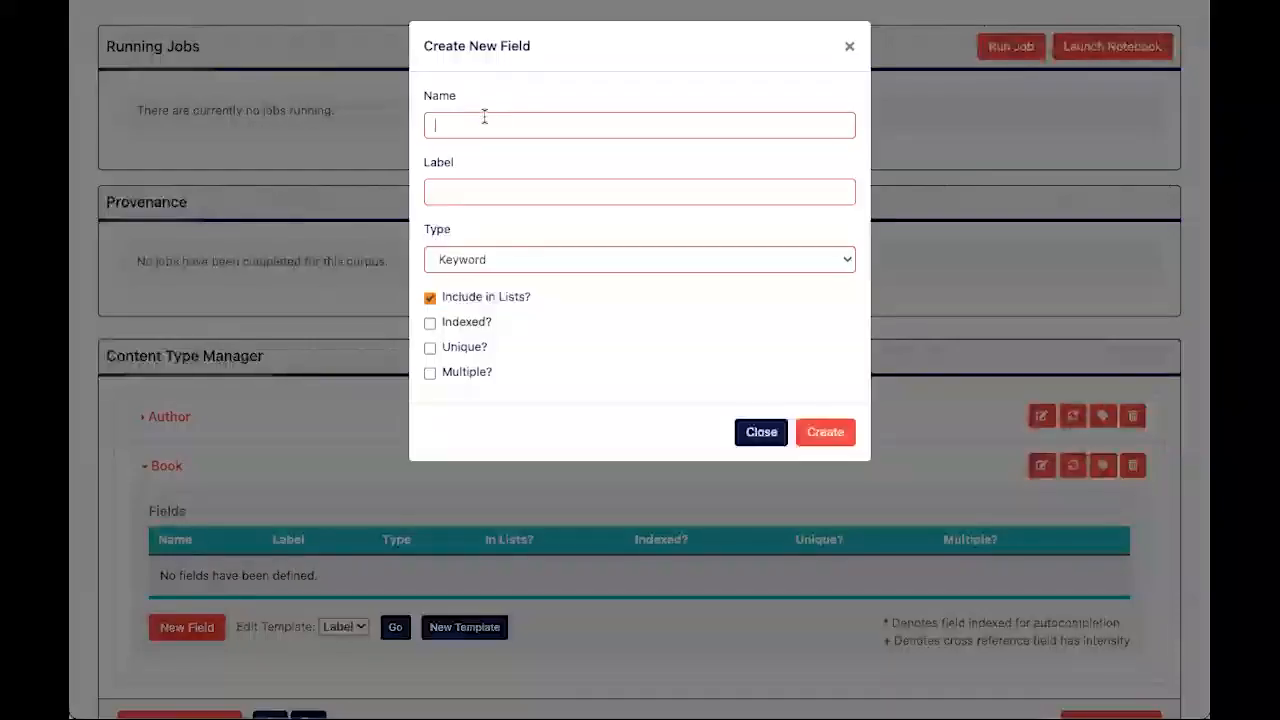
{"action": "type", "text": "title"}
{"action": "key", "text": "Tab"}
{"action": "type", "text": "Title"}
{"action": "left_click", "coordinate": [828, 431]}
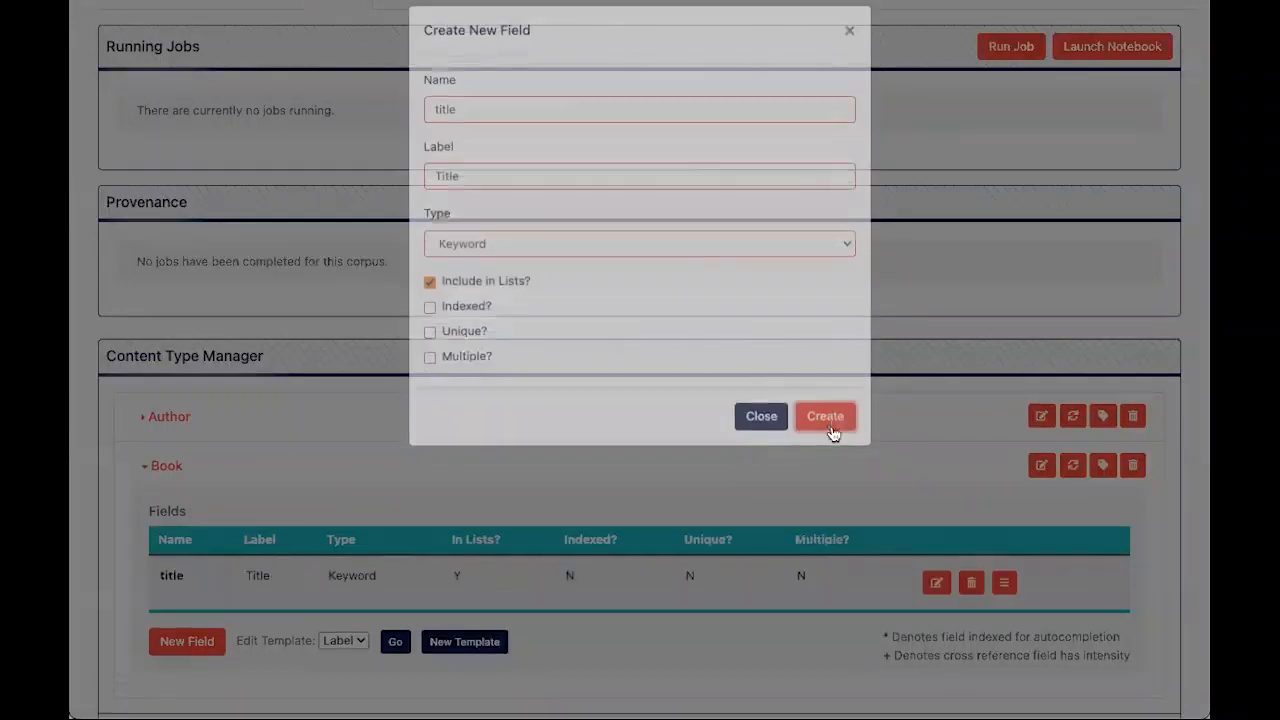
Start a new Book field named authors, labelled Authors, with the type Cross Reference
{"action": "scroll", "coordinate": [177, 607], "scroll_direction": "down", "scroll_amount": 1}
{"action": "left_click", "coordinate": [182, 592]}
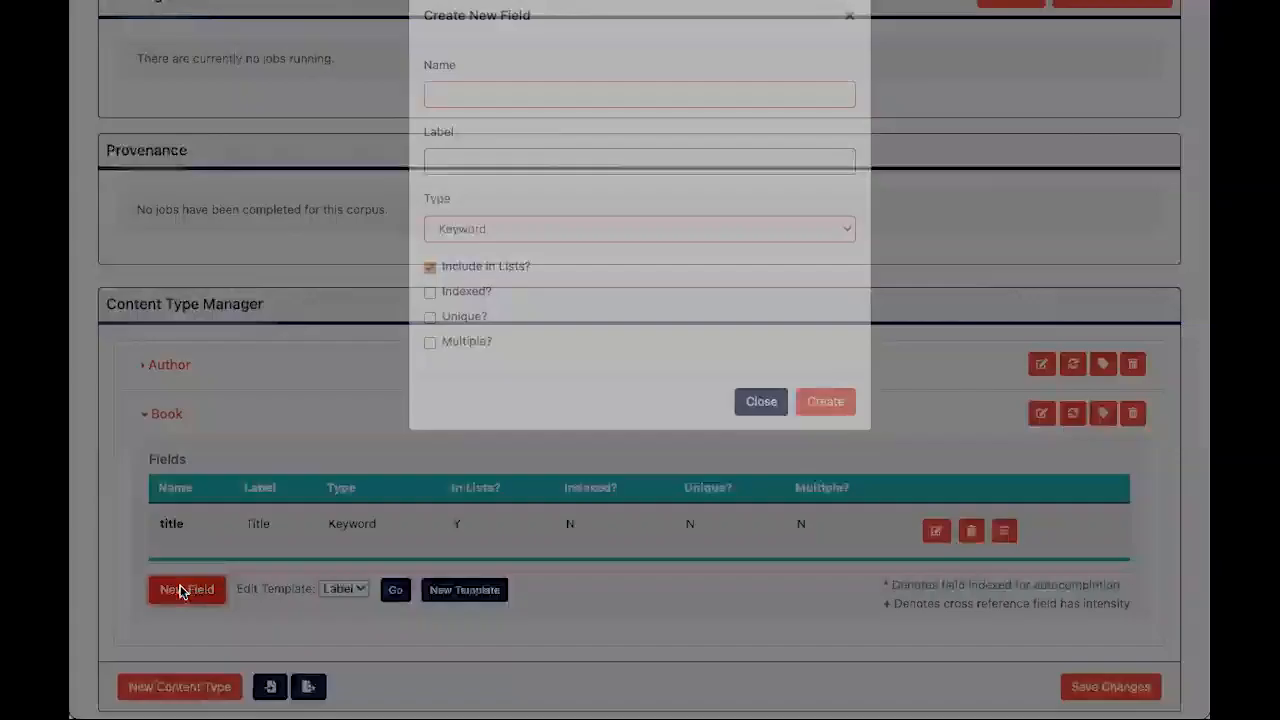
{"action": "left_click", "coordinate": [538, 122]}
{"action": "type", "text": "authors"}
{"action": "key", "text": "Tab"}
{"action": "type", "text": "Authors"}
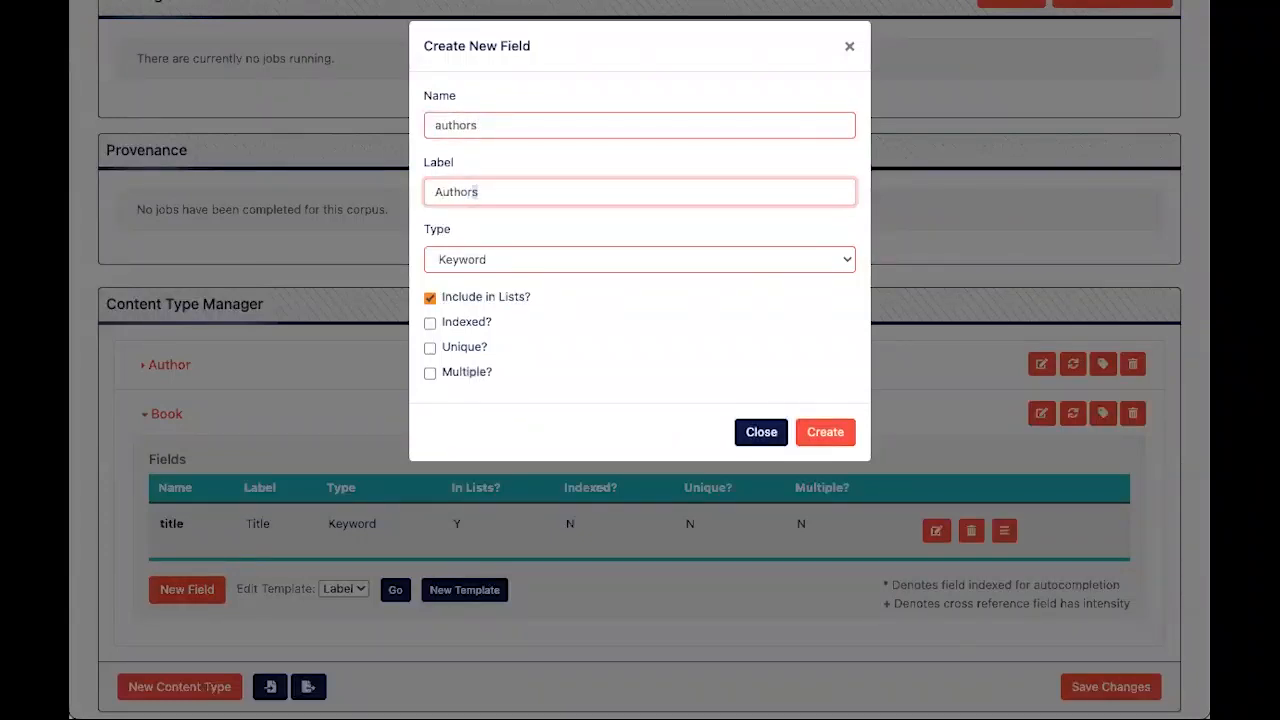
{"action": "left_click_drag", "start_coordinate": [481, 126], "coordinate": [430, 126]}
{"action": "left_click", "coordinate": [481, 192]}
{"action": "left_click", "coordinate": [826, 262]}
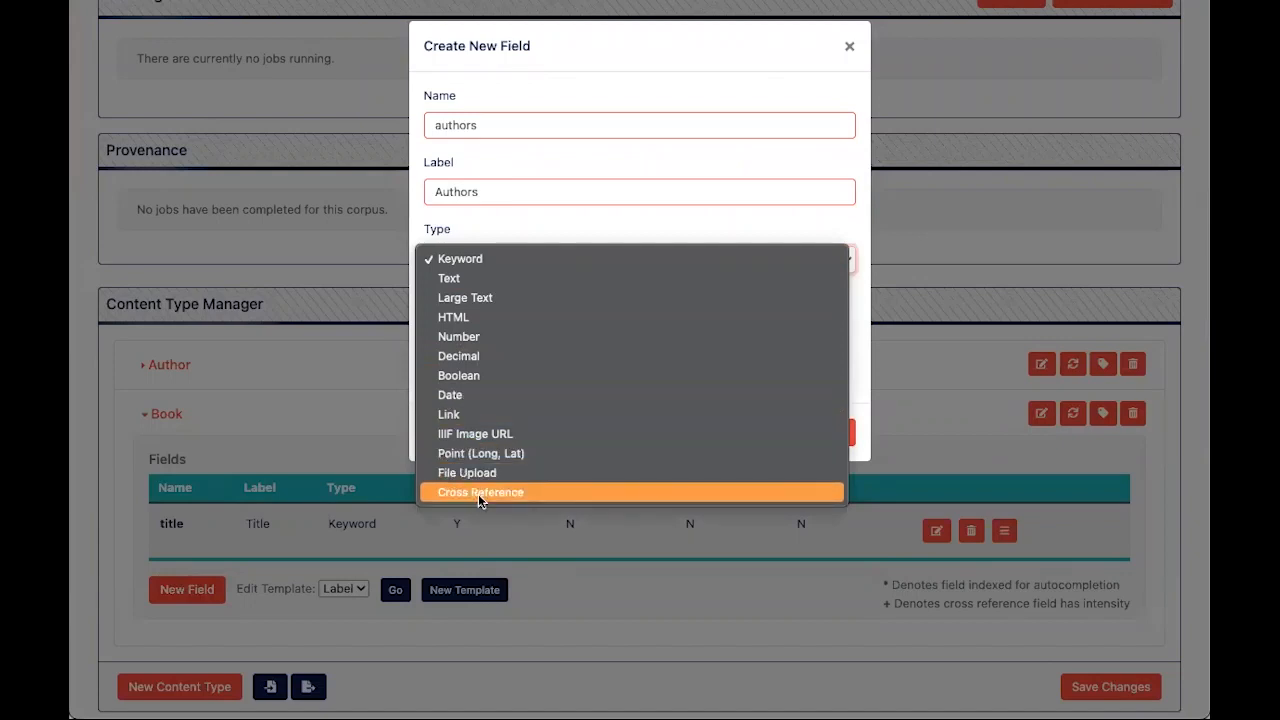
{"action": "left_click", "coordinate": [545, 492]}
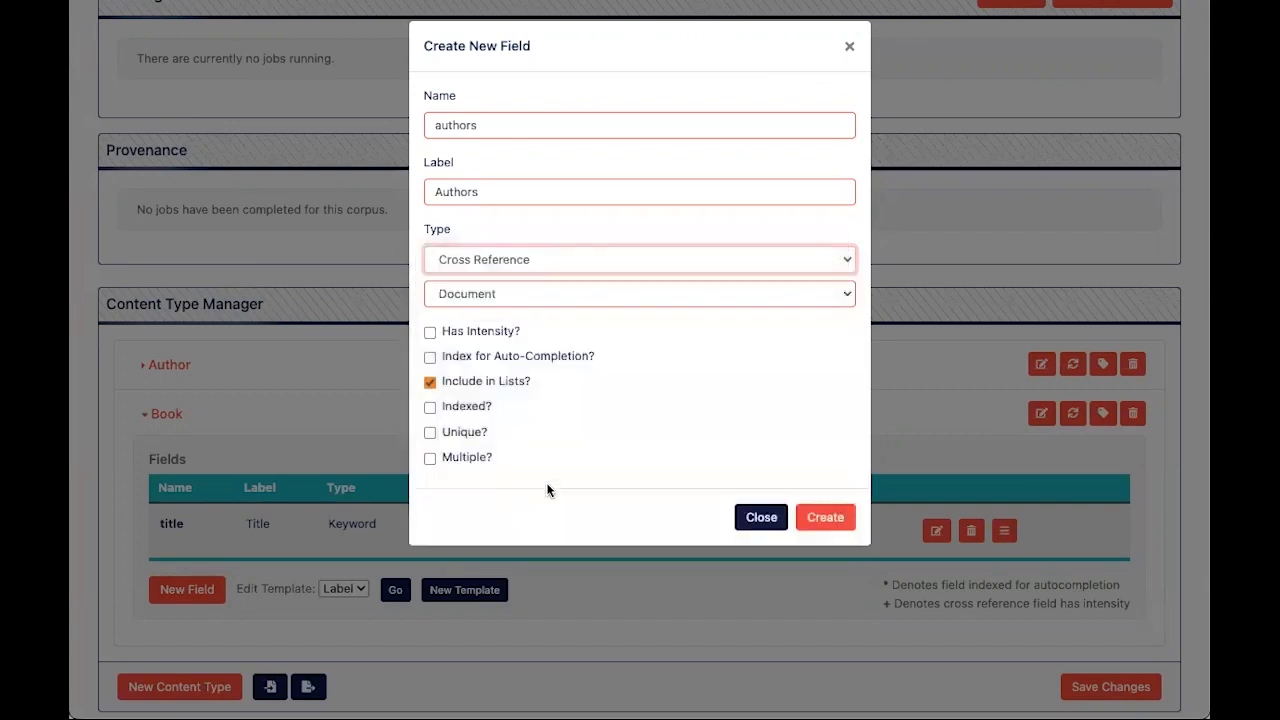
Point the cross reference to the Author content type, allow multiple values, and create the field
{"action": "left_click", "coordinate": [560, 294]}
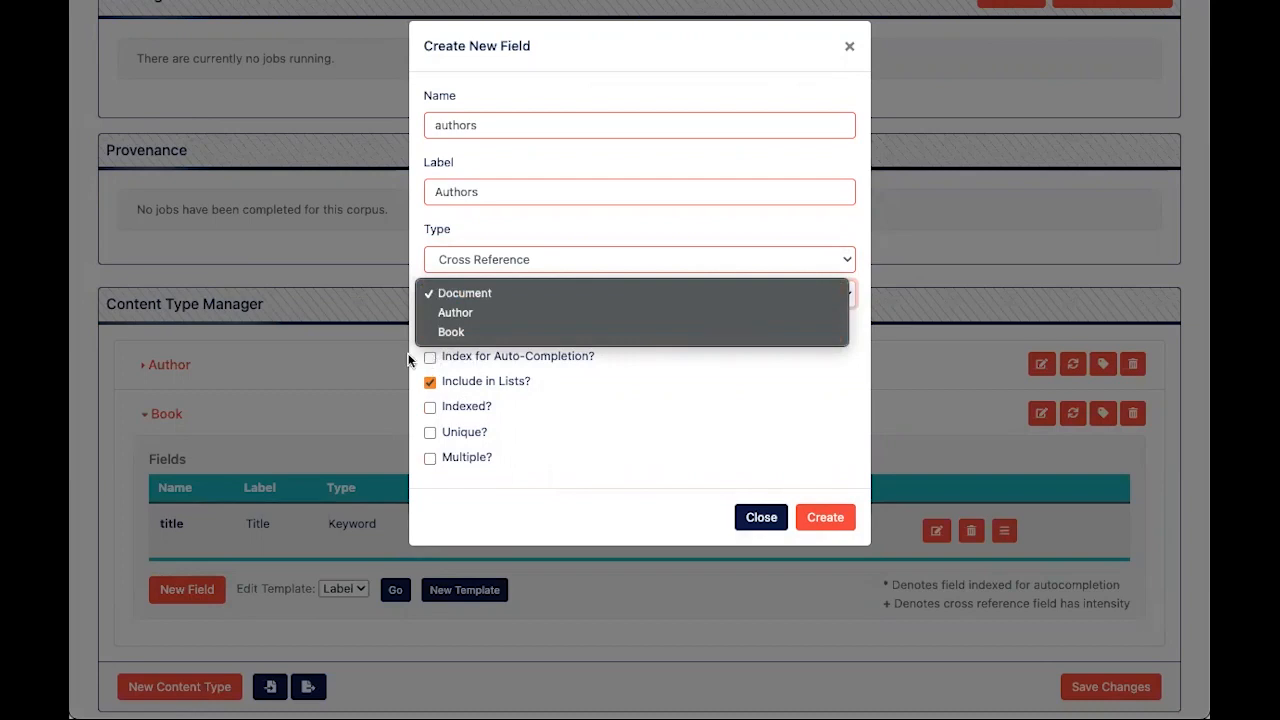
{"action": "left_click", "coordinate": [487, 312]}
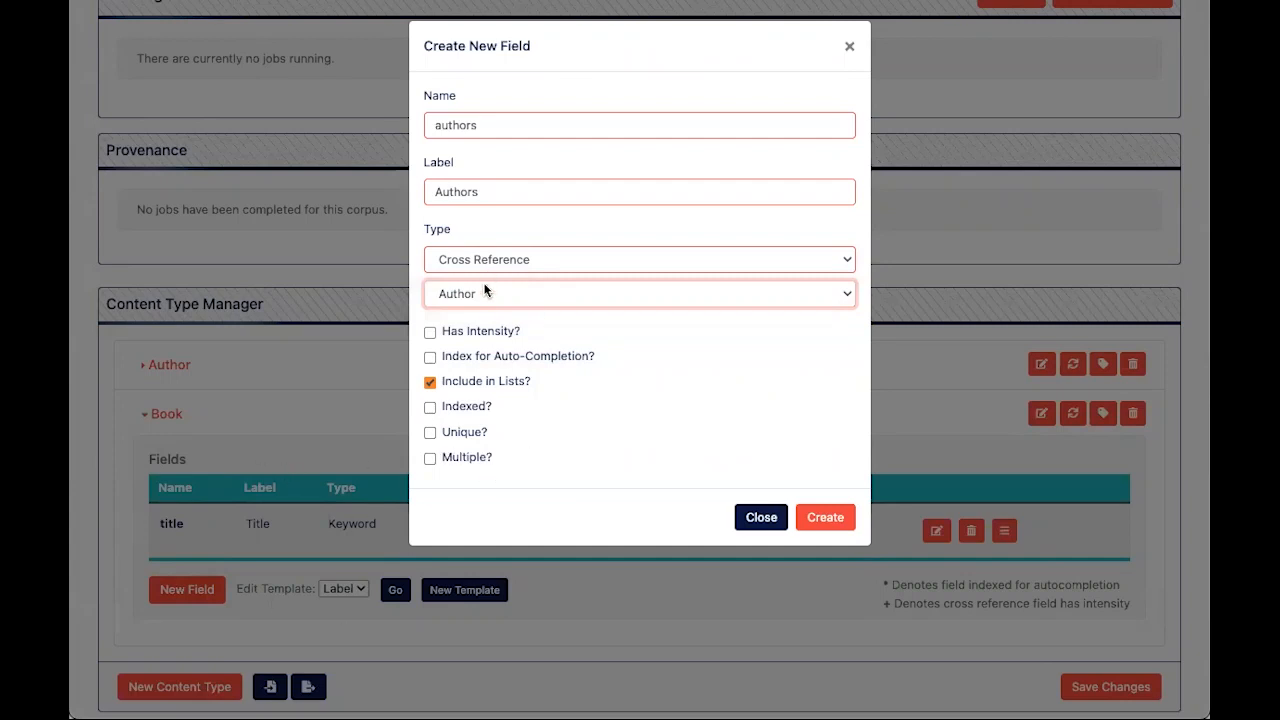
{"action": "left_click", "coordinate": [531, 126]}
{"action": "double_click", "coordinate": [531, 126]}
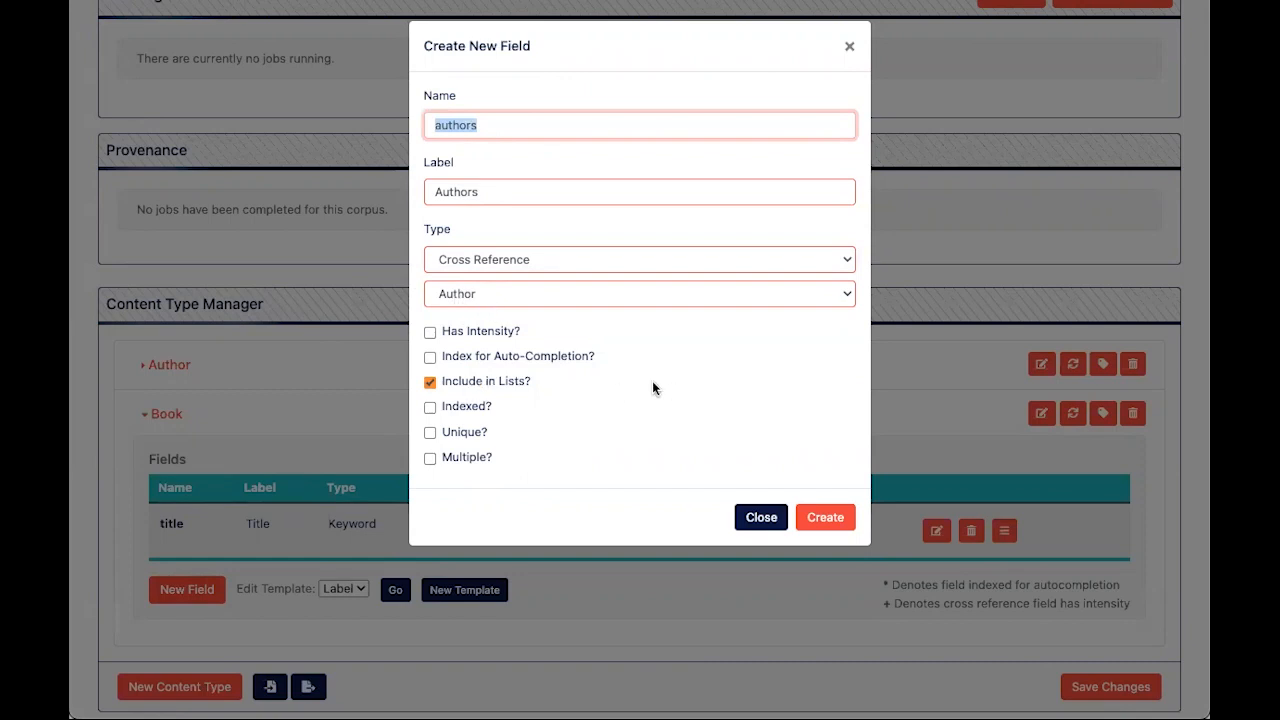
{"action": "left_click_drag", "start_coordinate": [488, 192], "coordinate": [404, 196]}
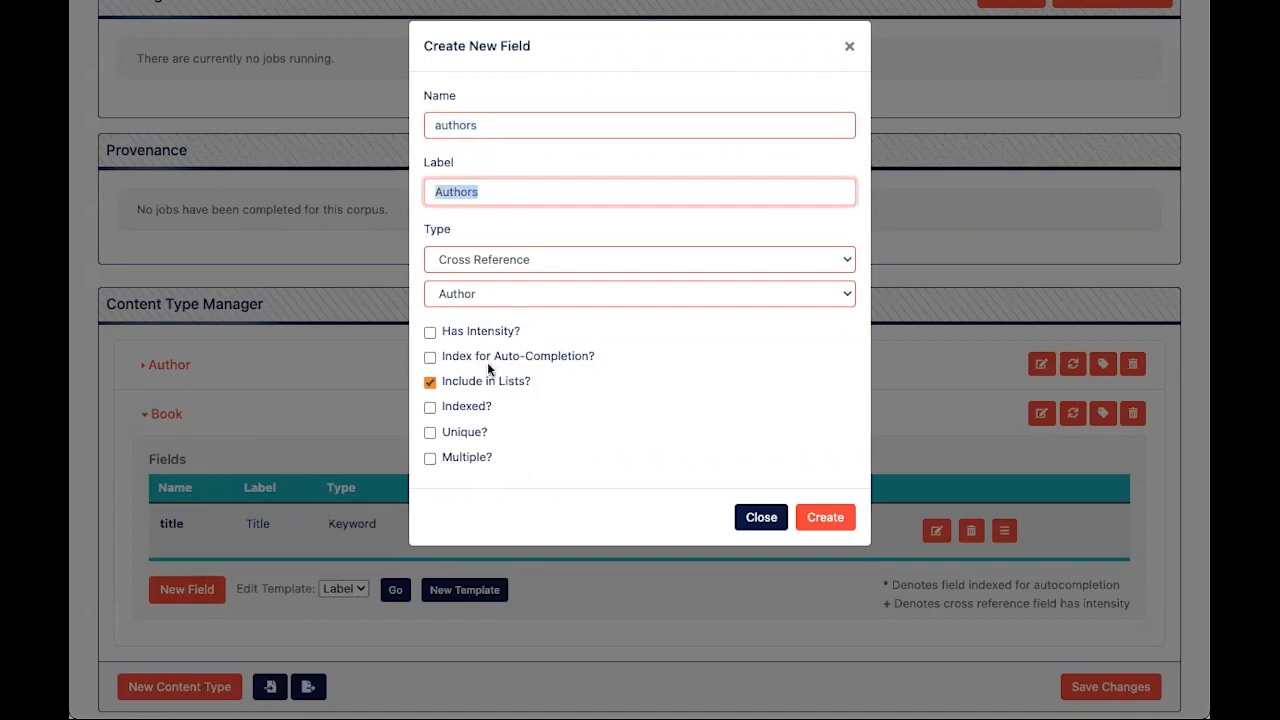
{"action": "left_click", "coordinate": [431, 456]}
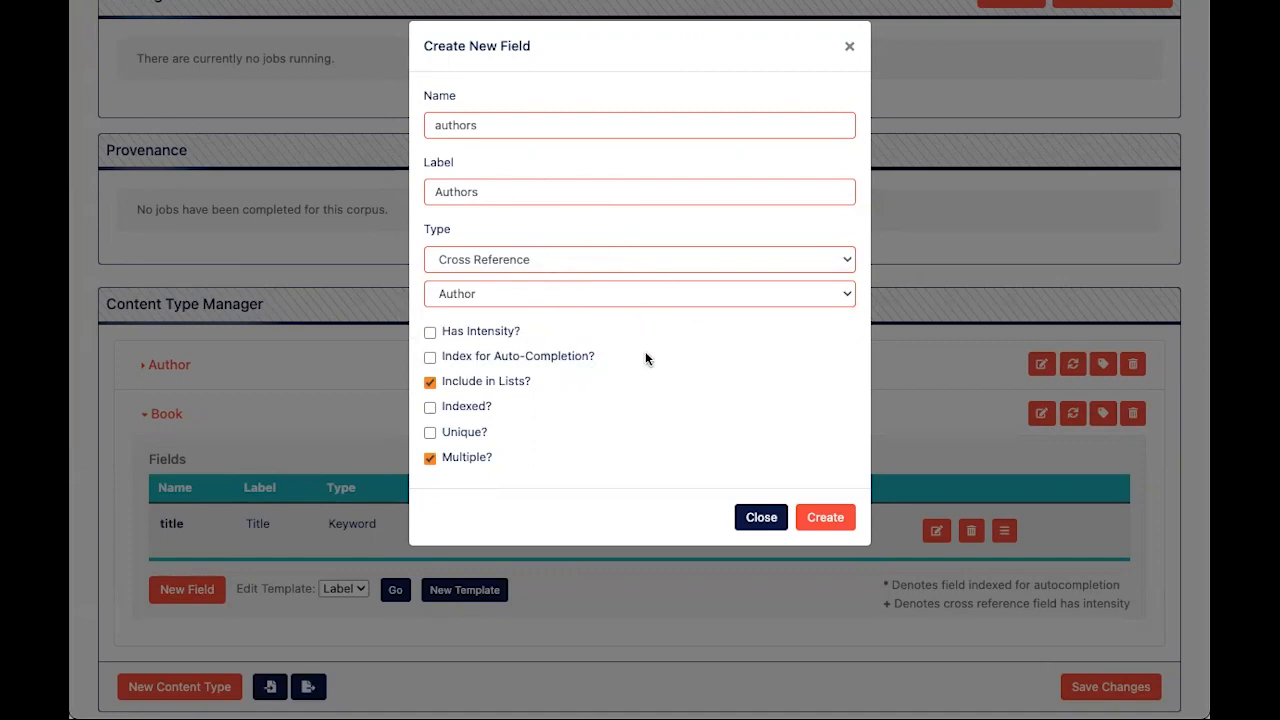
{"action": "left_click", "coordinate": [824, 522]}
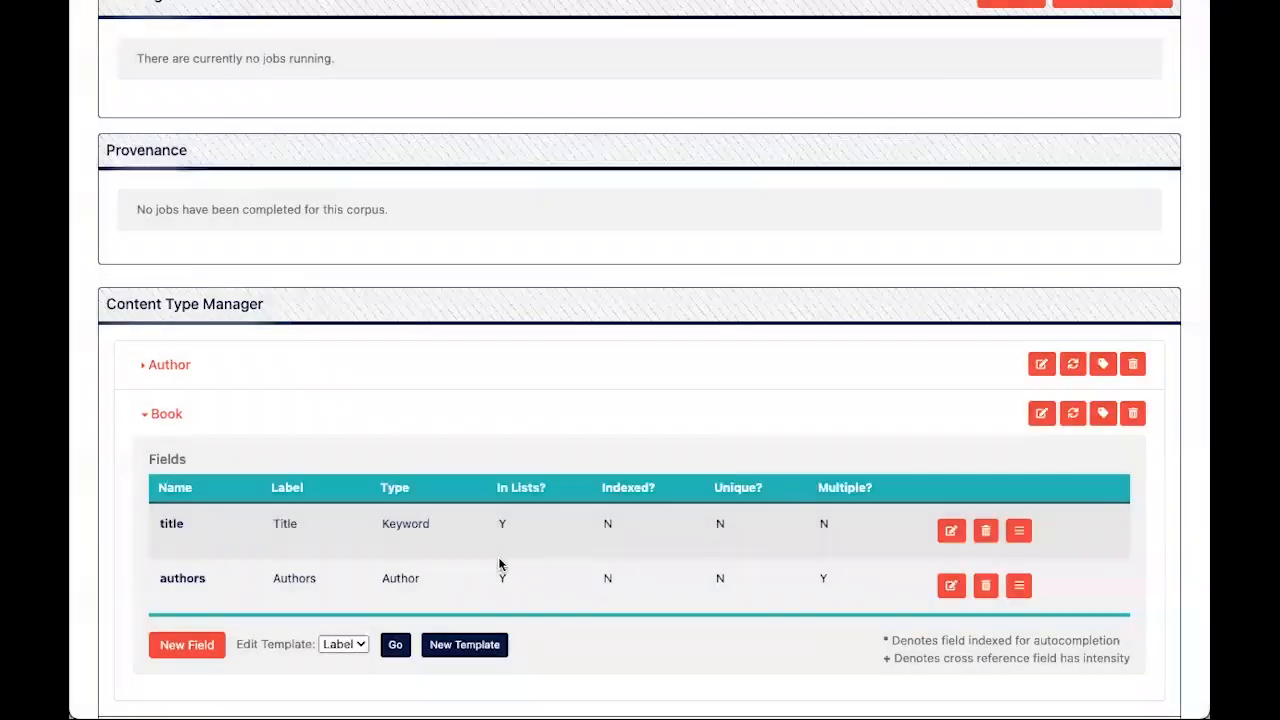
Save the Book content type changes and refresh the corpus page once the job completes
{"action": "scroll", "coordinate": [500, 565], "scroll_direction": "down", "scroll_amount": 1}
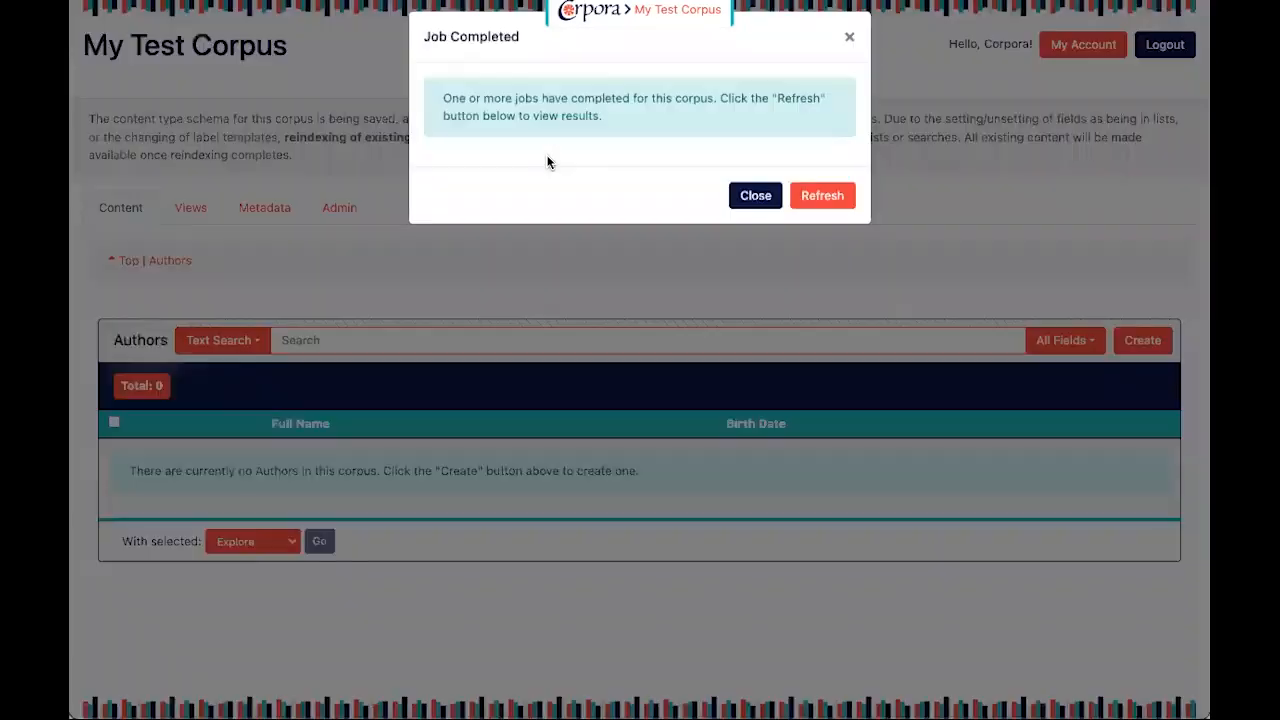
{"action": "left_click", "coordinate": [822, 205]}
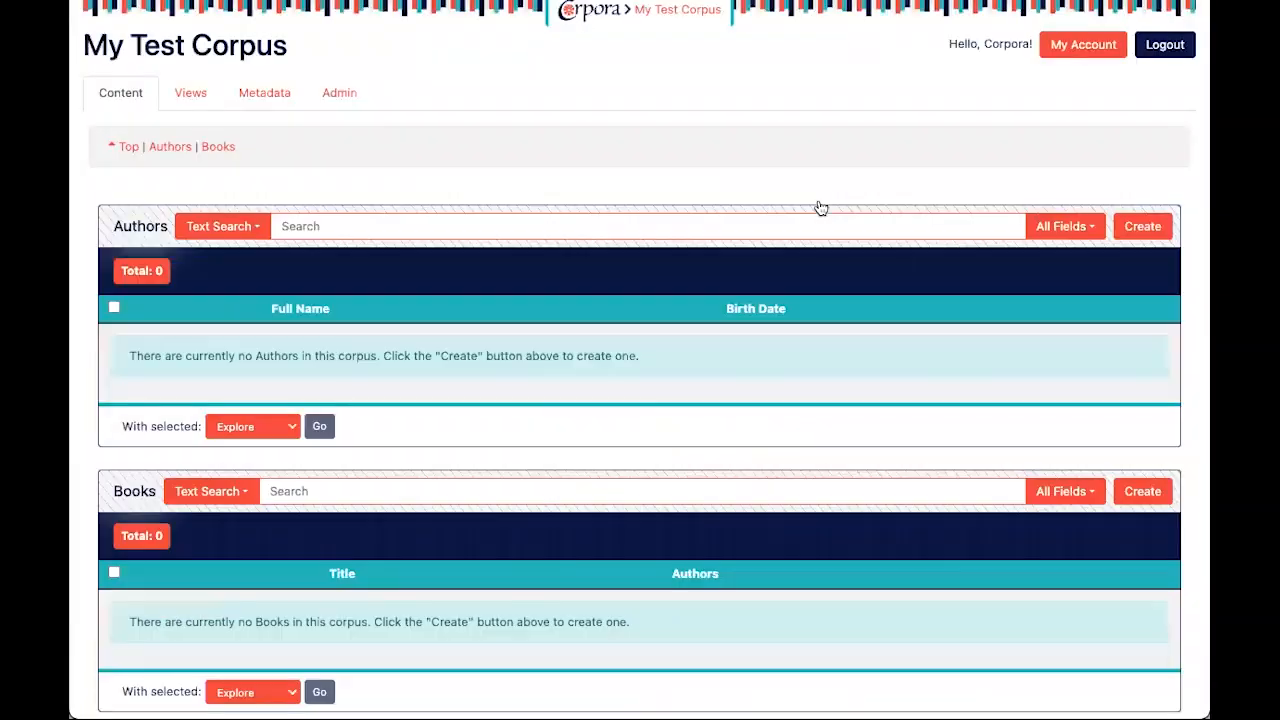
{"action": "scroll", "coordinate": [369, 333], "scroll_direction": "down", "scroll_amount": 1}
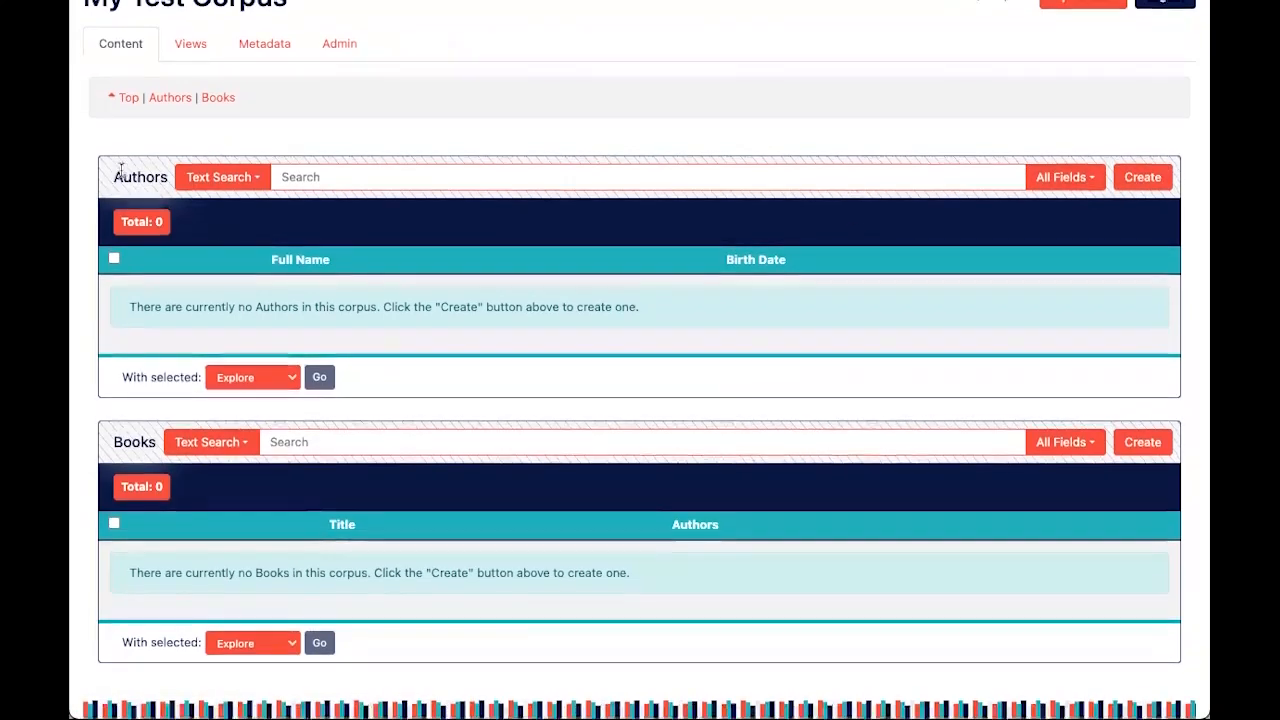
{"action": "left_click_drag", "start_coordinate": [112, 172], "coordinate": [563, 374]}
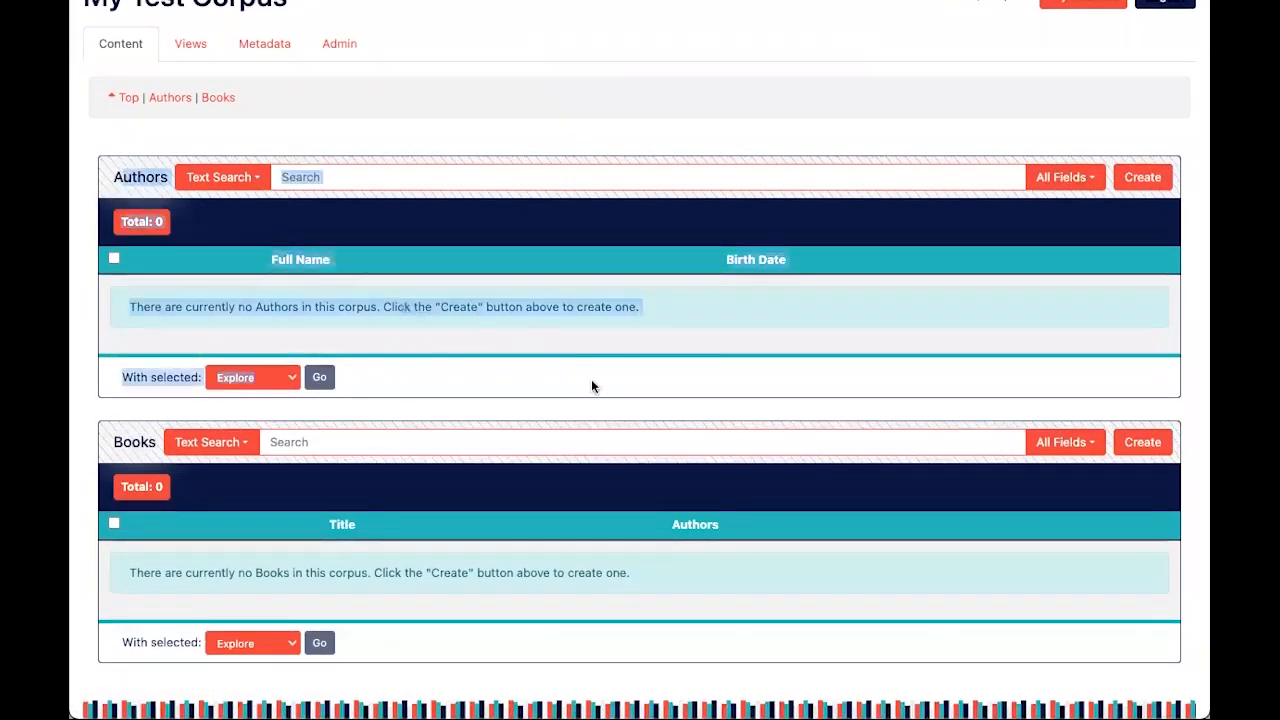
{"action": "left_click", "coordinate": [591, 379]}
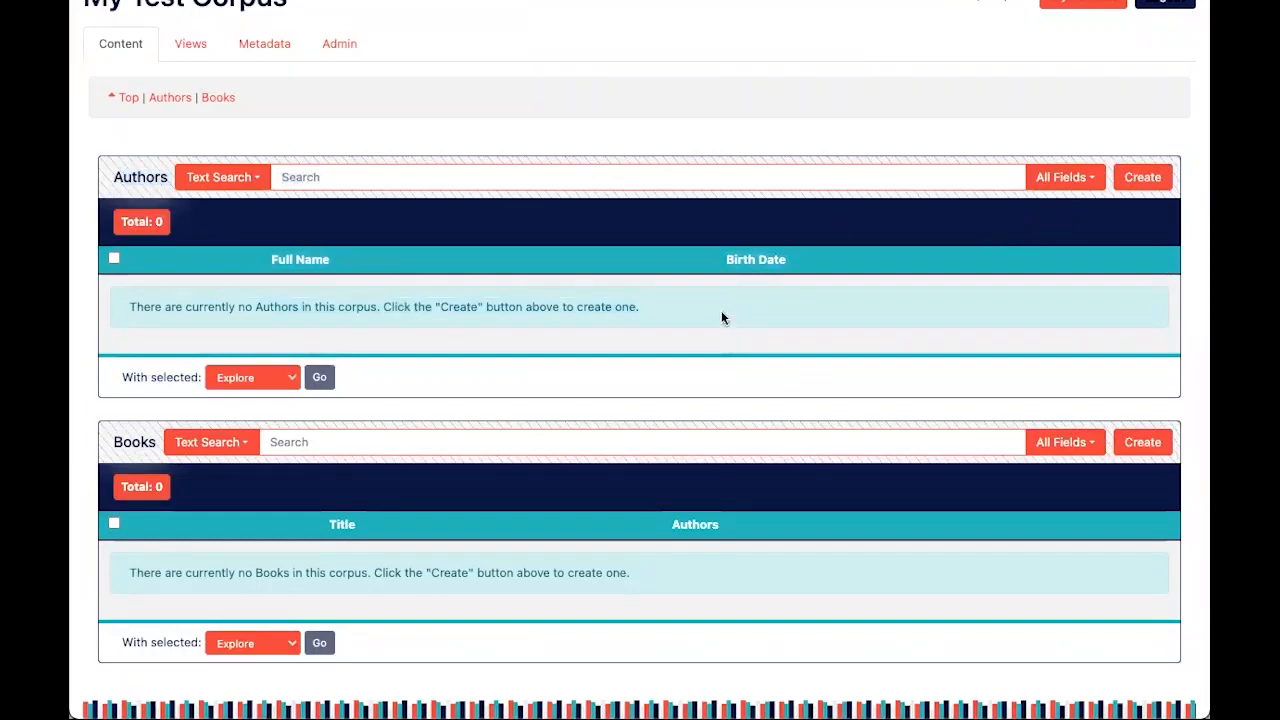
{"action": "left_click_drag", "start_coordinate": [721, 310], "coordinate": [180, 301]}
{"action": "left_click", "coordinate": [817, 290]}
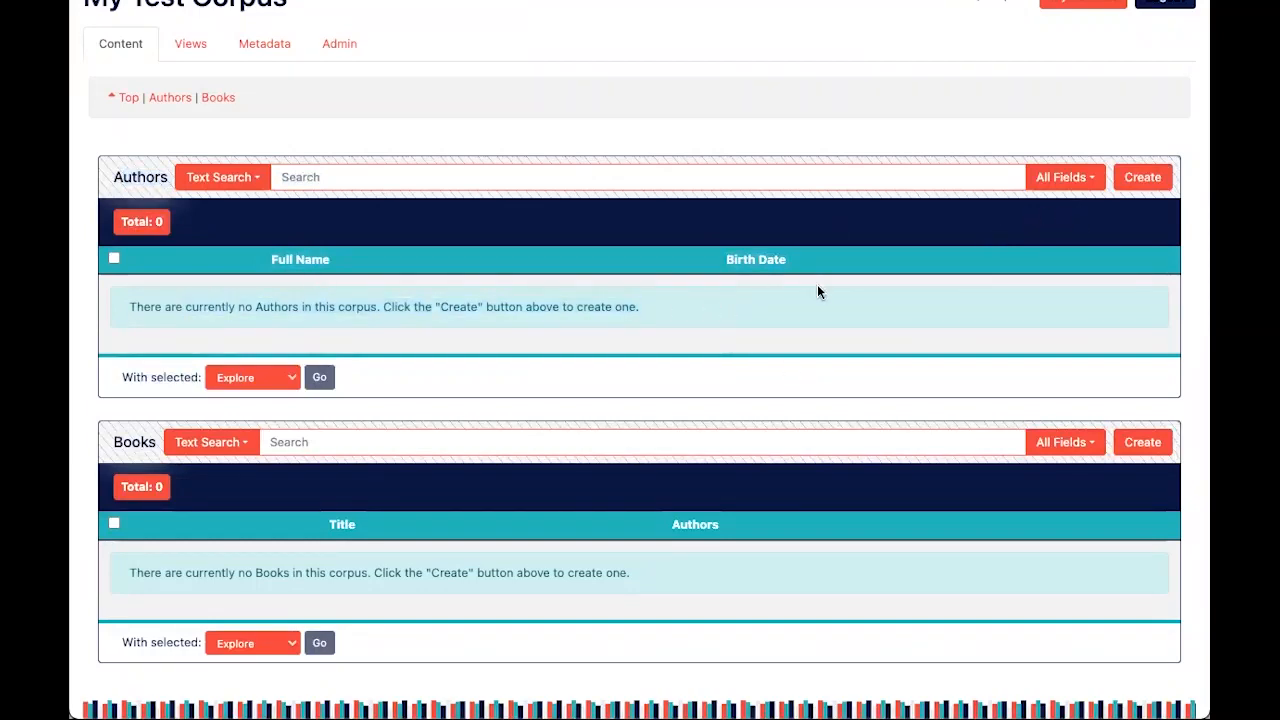
Start a new author record in the corpus and enter Zadie Smith as the full name
{"action": "left_click", "coordinate": [1141, 180]}
{"action": "left_click", "coordinate": [204, 111]}
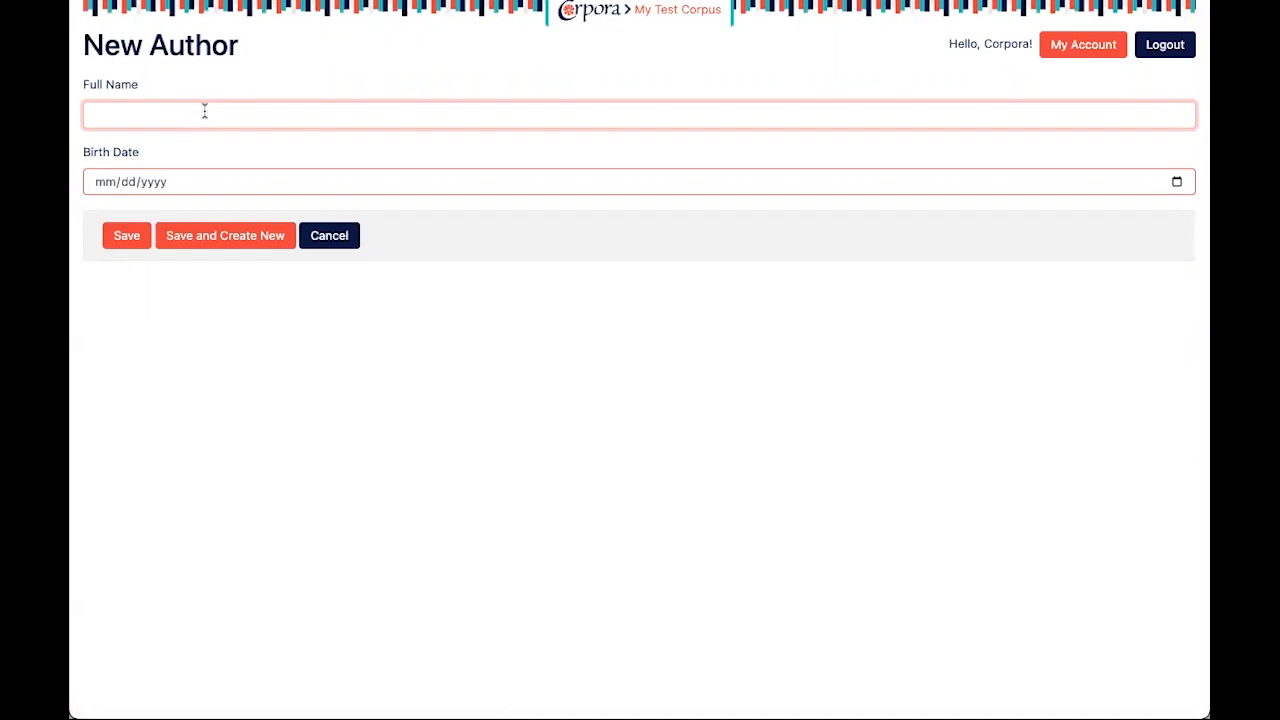
{"action": "type", "text": "Zadie Smith"}
Pick the author's birth date from the calendar and save the new author record
{"action": "left_click", "coordinate": [128, 181]}
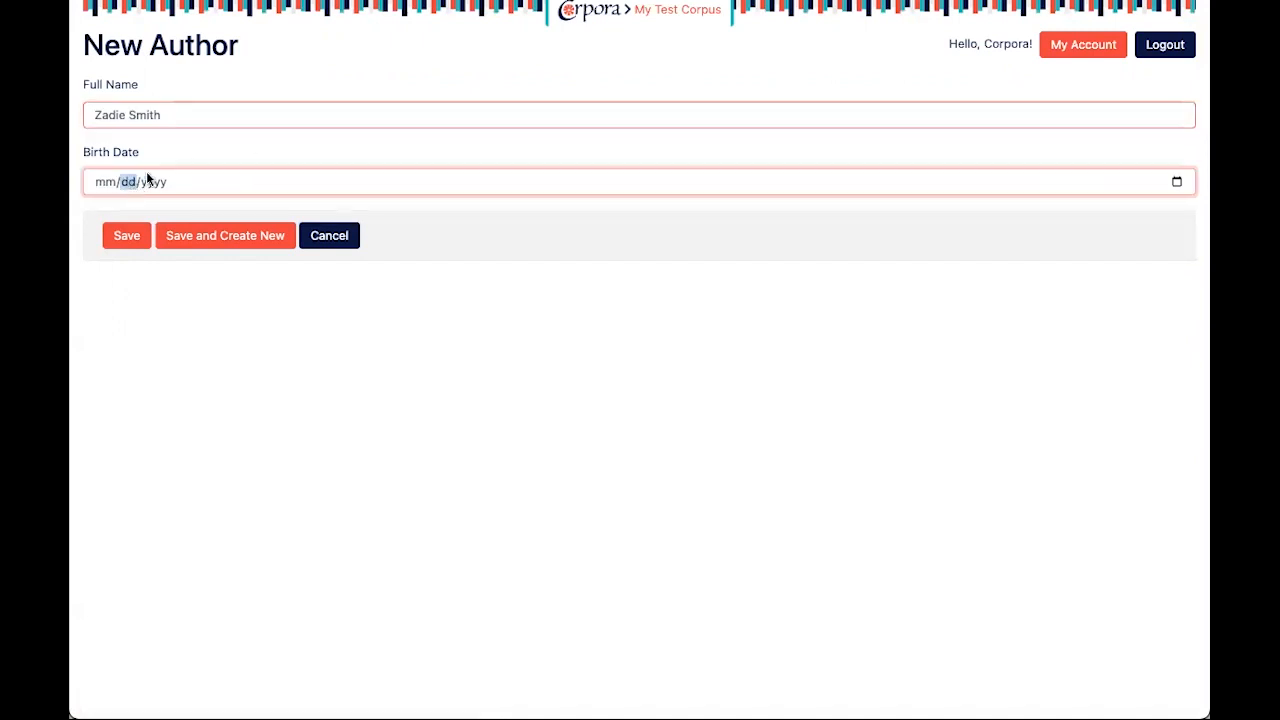
{"action": "left_click", "coordinate": [1177, 184]}
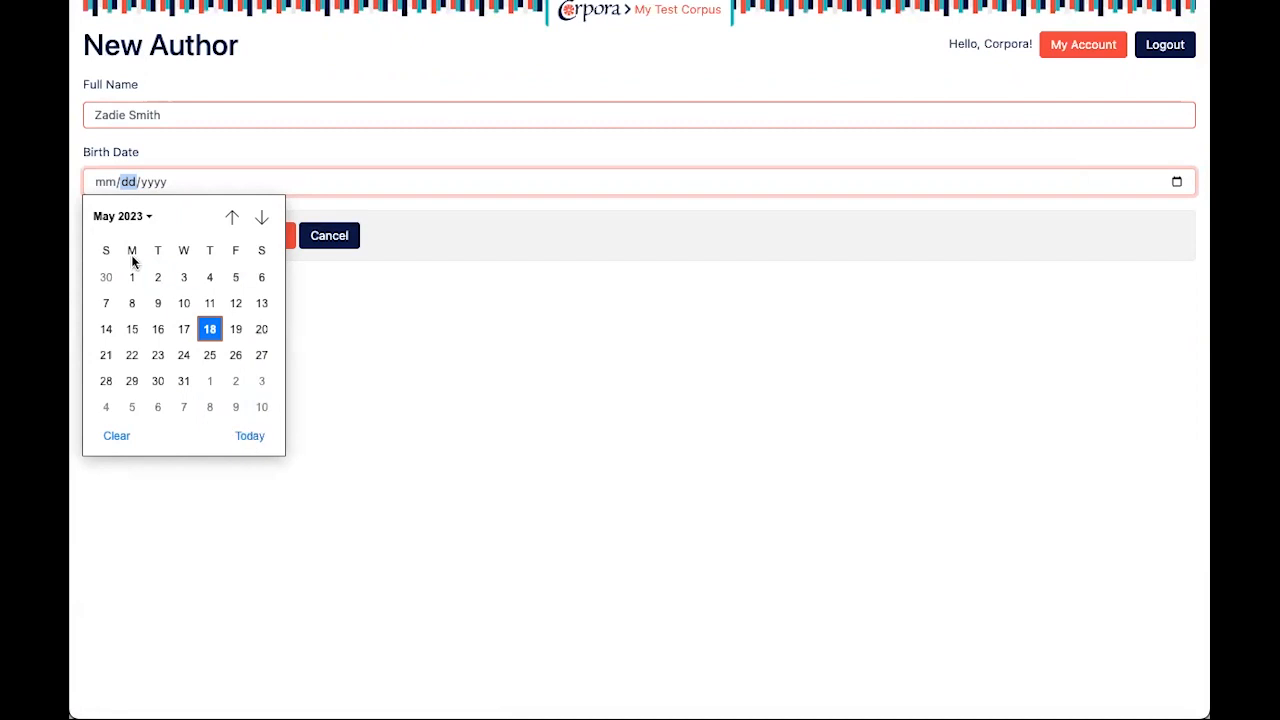
{"action": "left_click", "coordinate": [145, 217]}
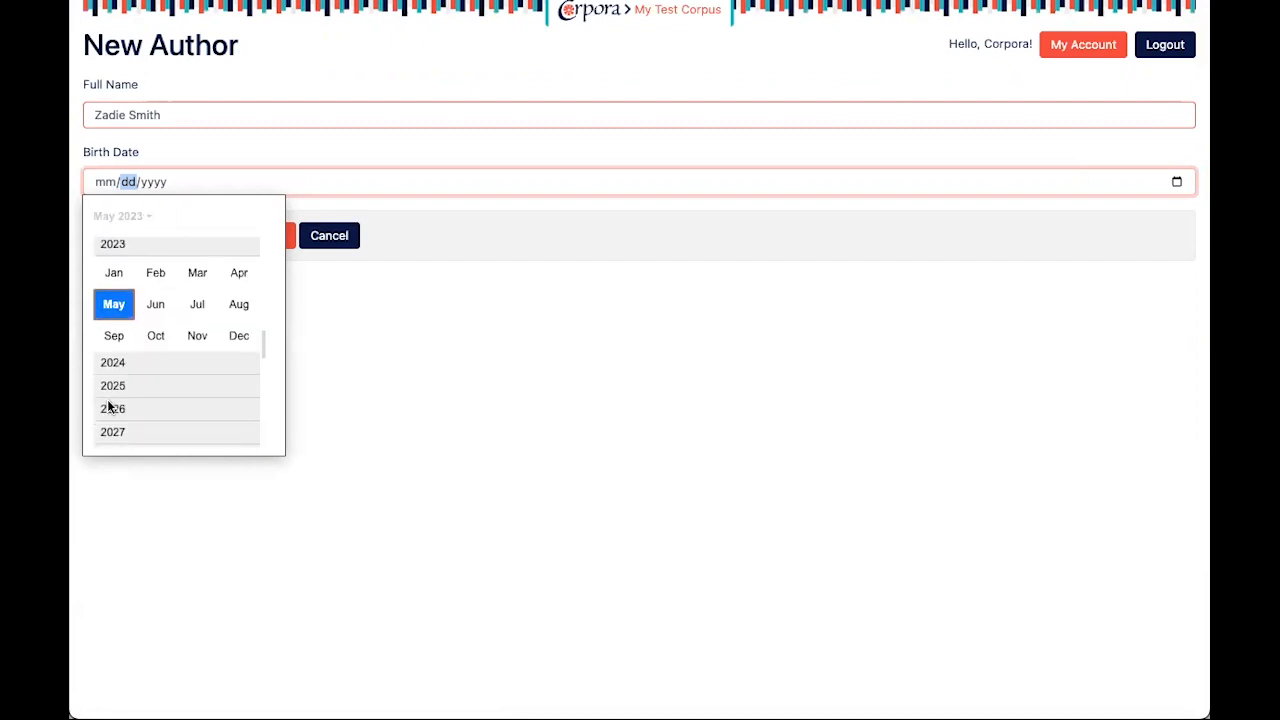
{"action": "scroll", "coordinate": [109, 405], "scroll_direction": "down", "scroll_amount": 1}
{"action": "scroll", "coordinate": [108, 403], "scroll_direction": "down", "scroll_amount": 8}
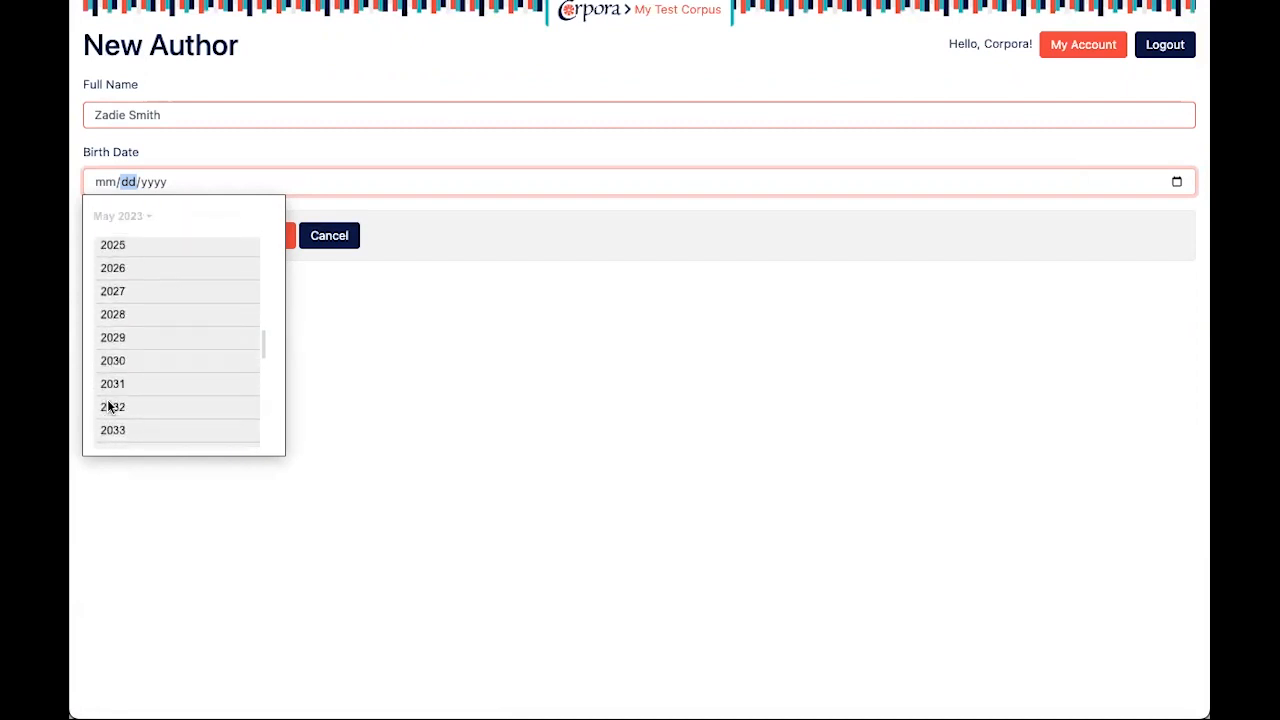
{"action": "scroll", "coordinate": [109, 405], "scroll_direction": "up", "scroll_amount": 15}
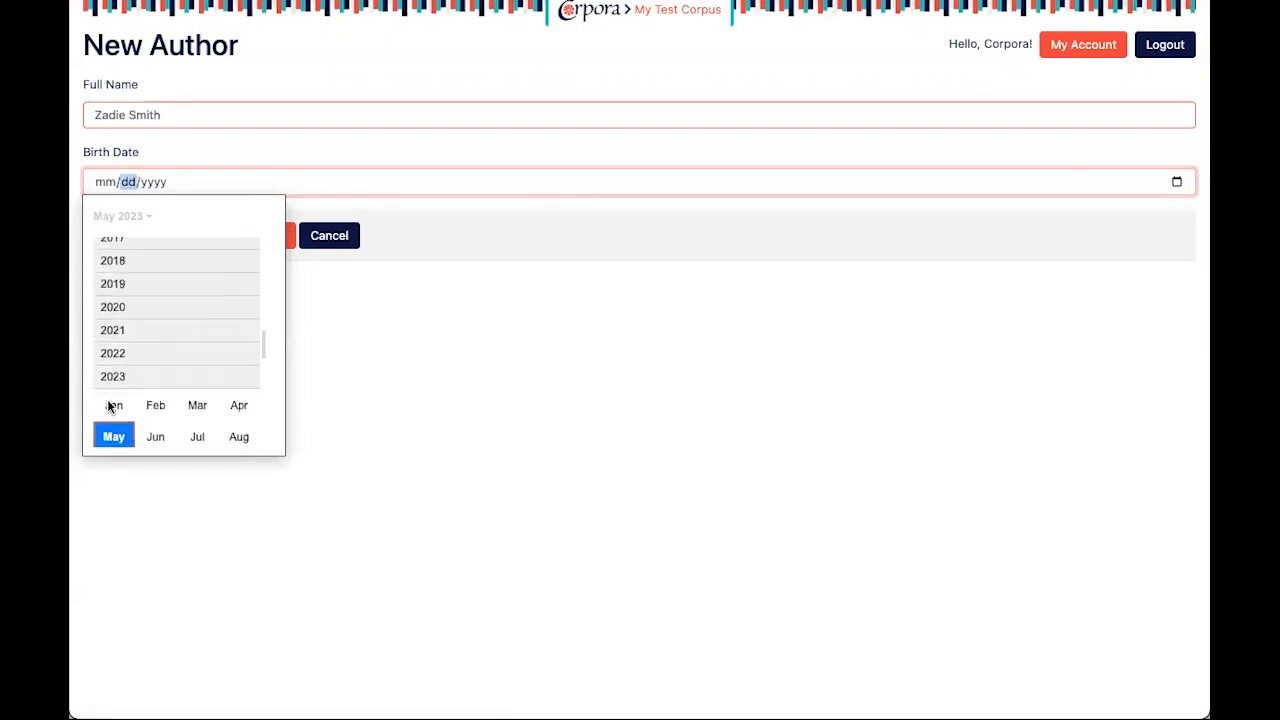
{"action": "scroll", "coordinate": [108, 405], "scroll_direction": "up", "scroll_amount": 4}
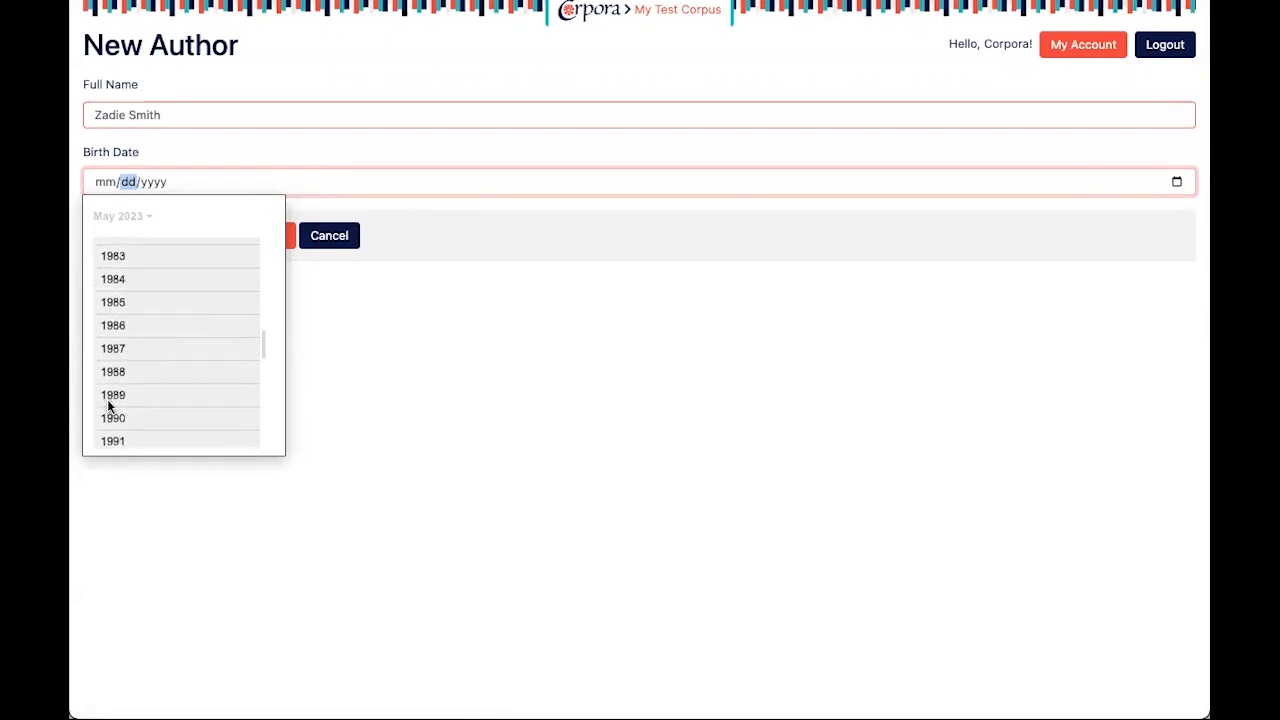
{"action": "scroll", "coordinate": [108, 405], "scroll_direction": "up", "scroll_amount": 1}
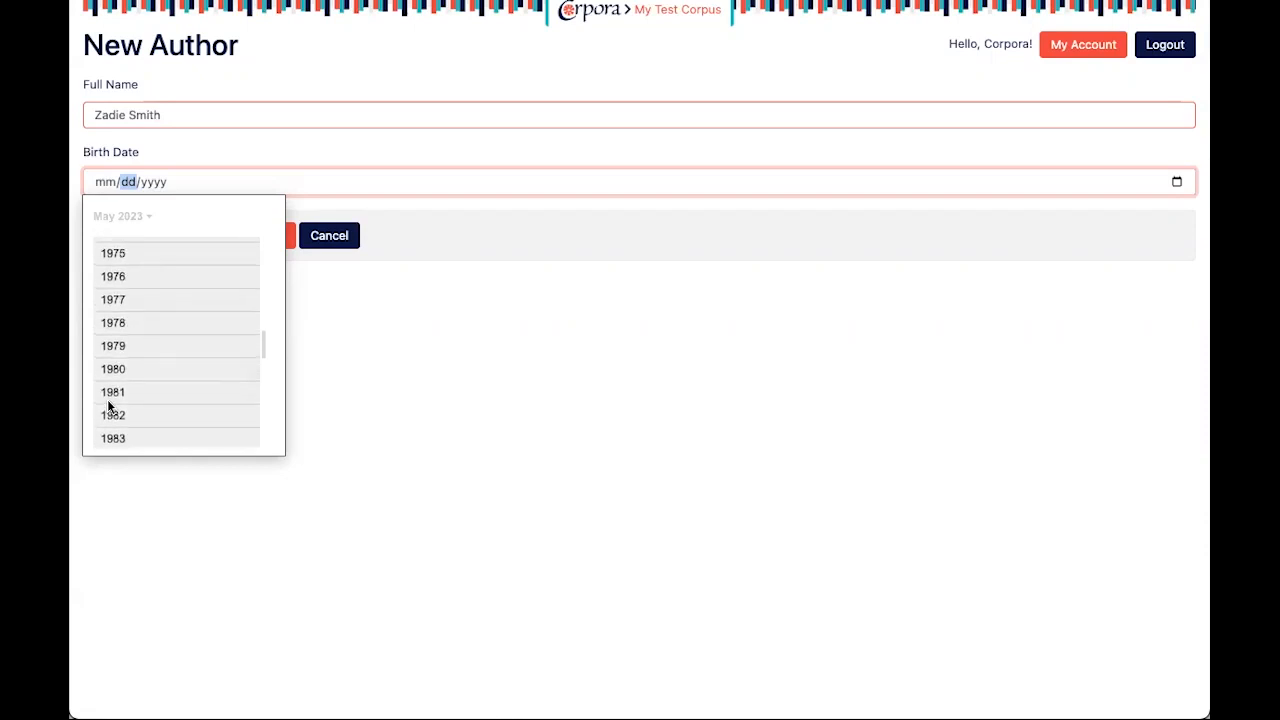
{"action": "left_click", "coordinate": [108, 275]}
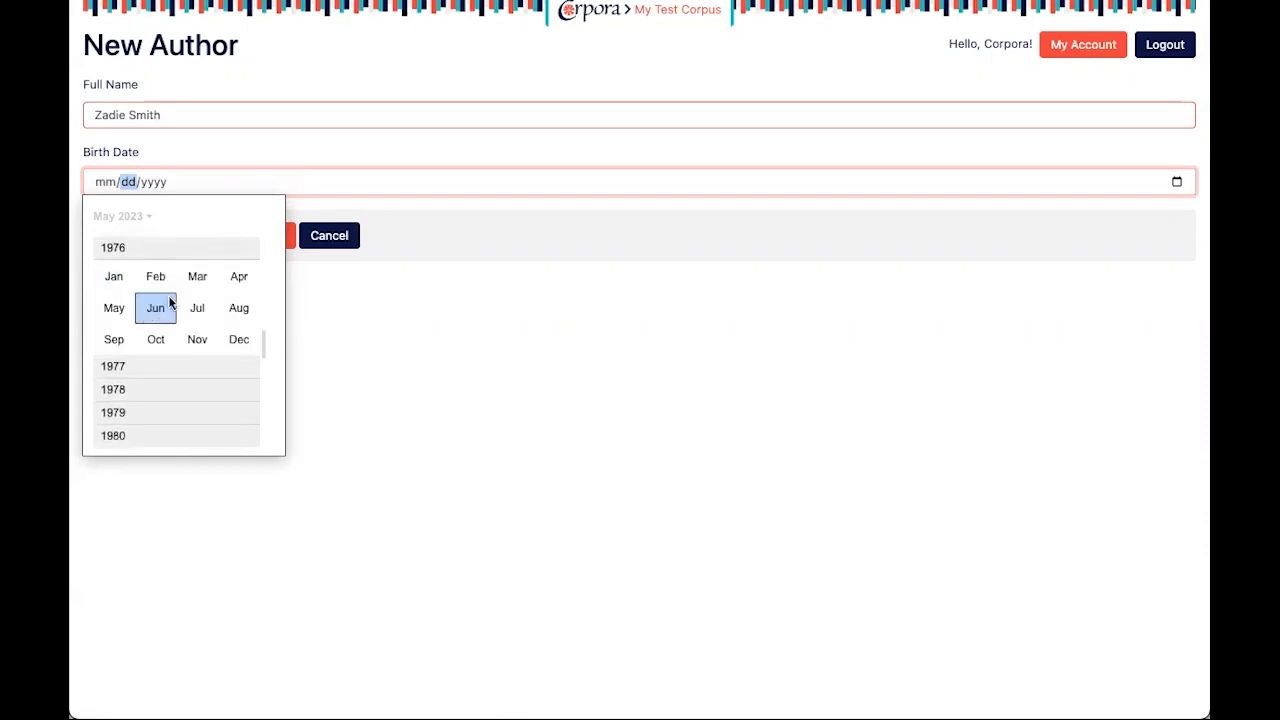
{"action": "left_click", "coordinate": [114, 308]}
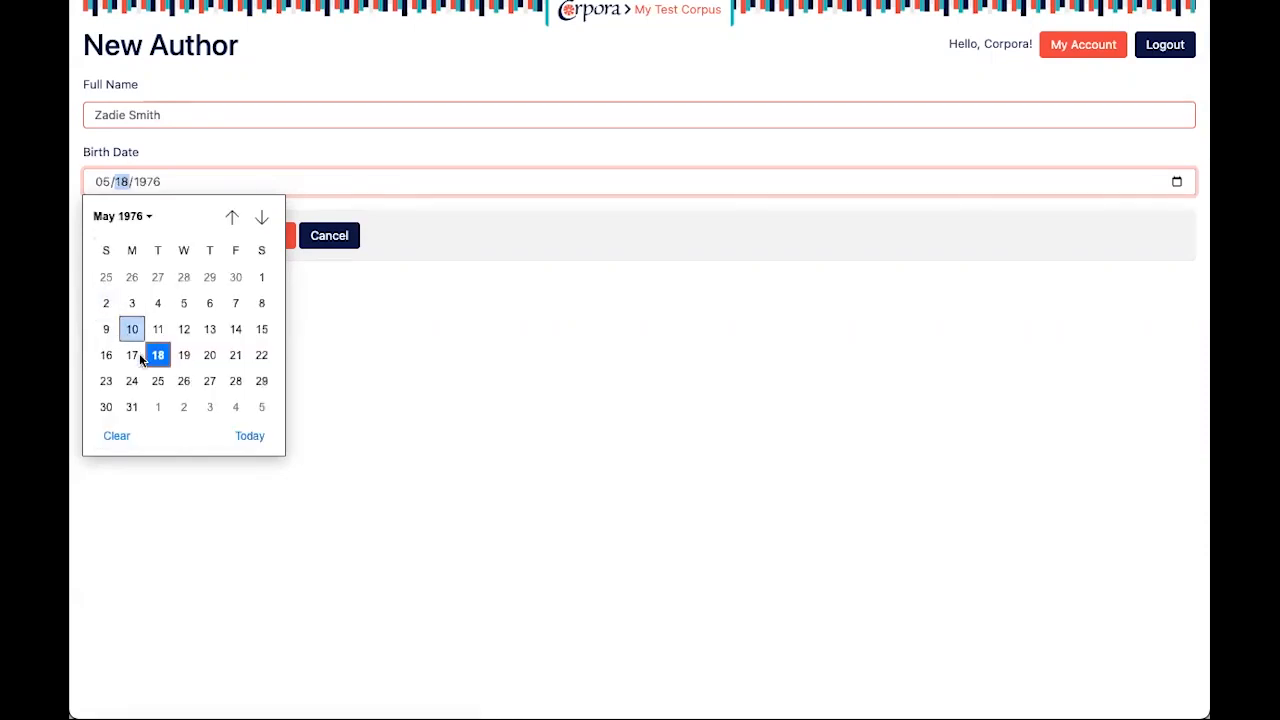
{"action": "left_click", "coordinate": [157, 357]}
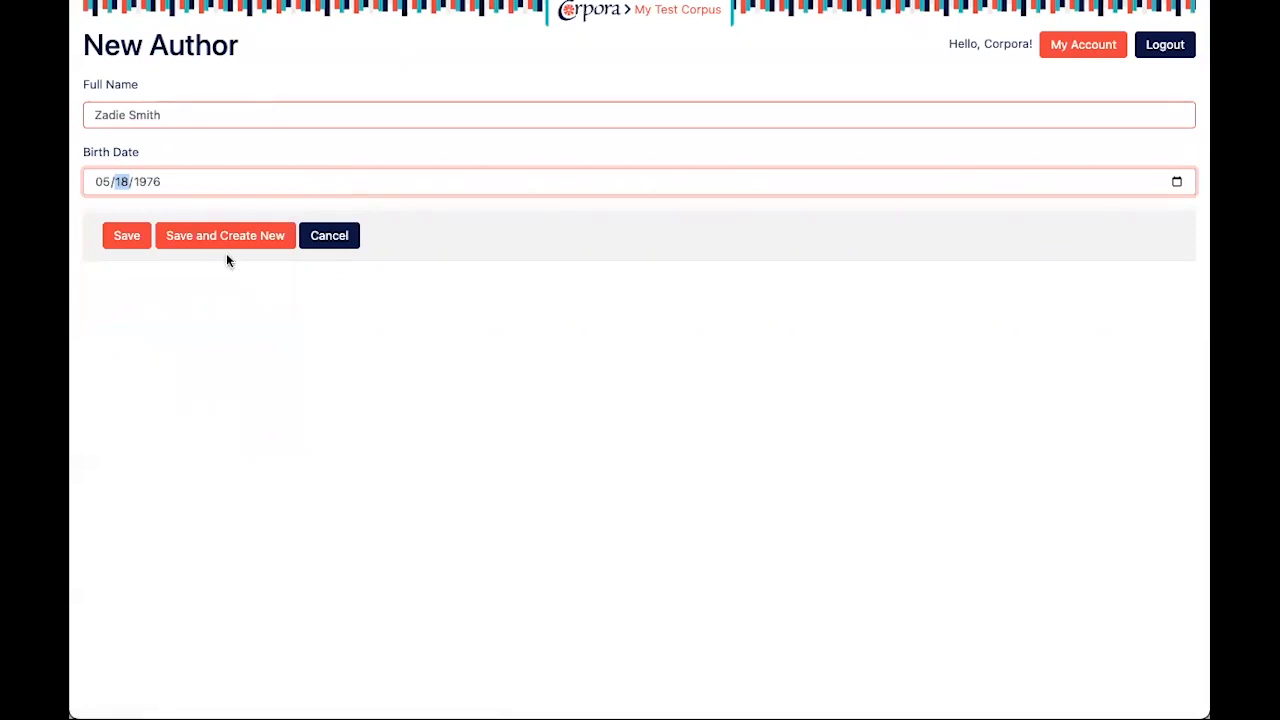
{"action": "left_click", "coordinate": [129, 245]}
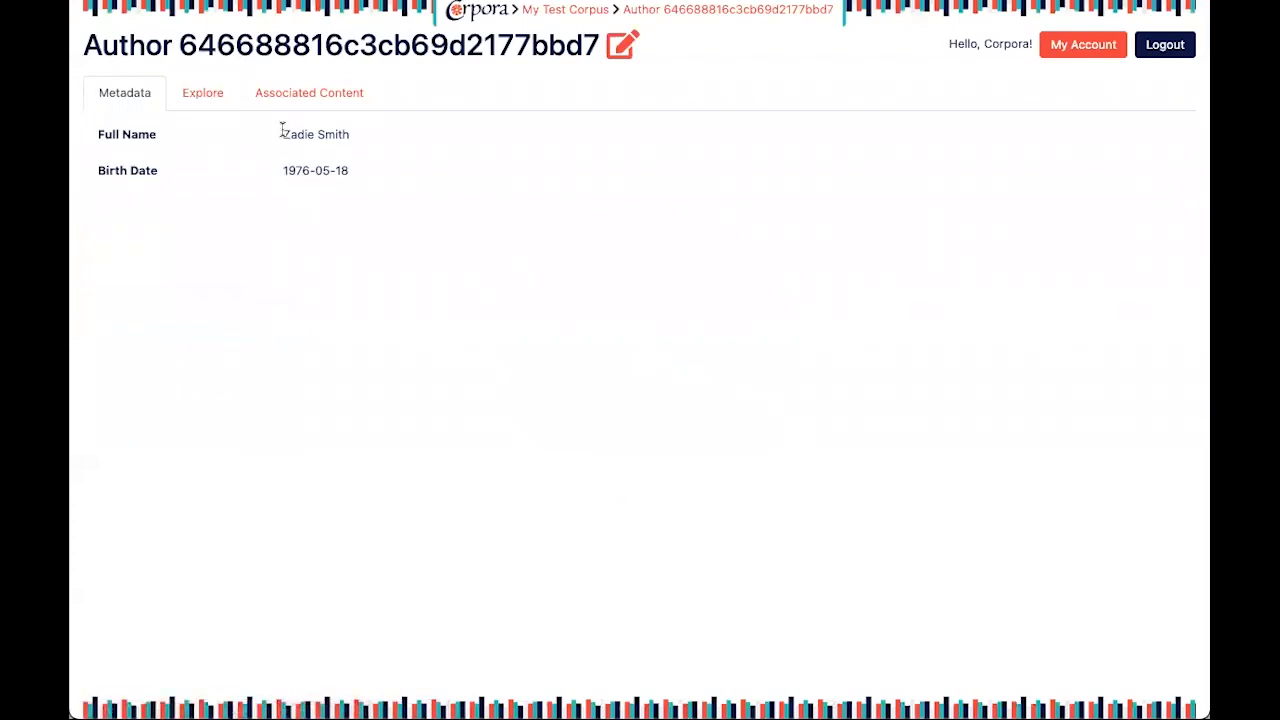
Examine the saved author's metadata values and how the page heading labels the record by its identifier
{"action": "left_click_drag", "start_coordinate": [280, 126], "coordinate": [400, 184]}
{"action": "left_click", "coordinate": [403, 189]}
{"action": "left_click_drag", "start_coordinate": [86, 44], "coordinate": [600, 38]}
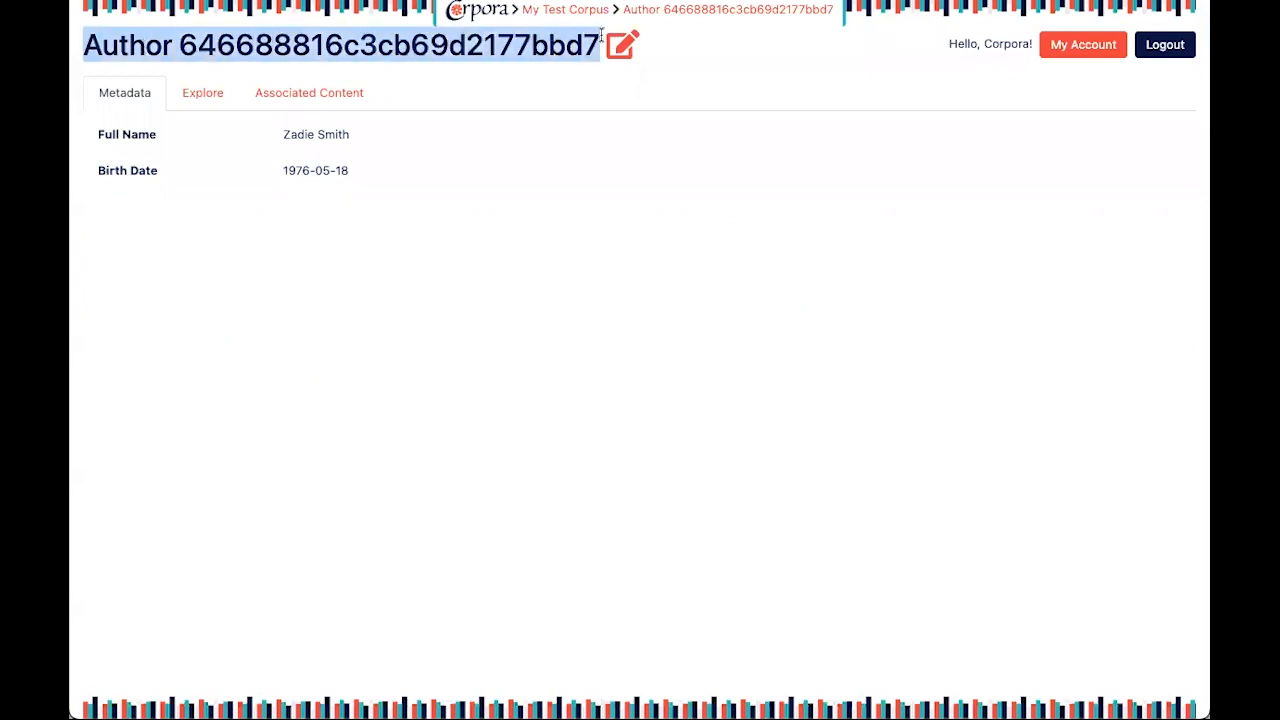
{"action": "left_click", "coordinate": [124, 44]}
{"action": "left_click_drag", "start_coordinate": [178, 44], "coordinate": [596, 36]}
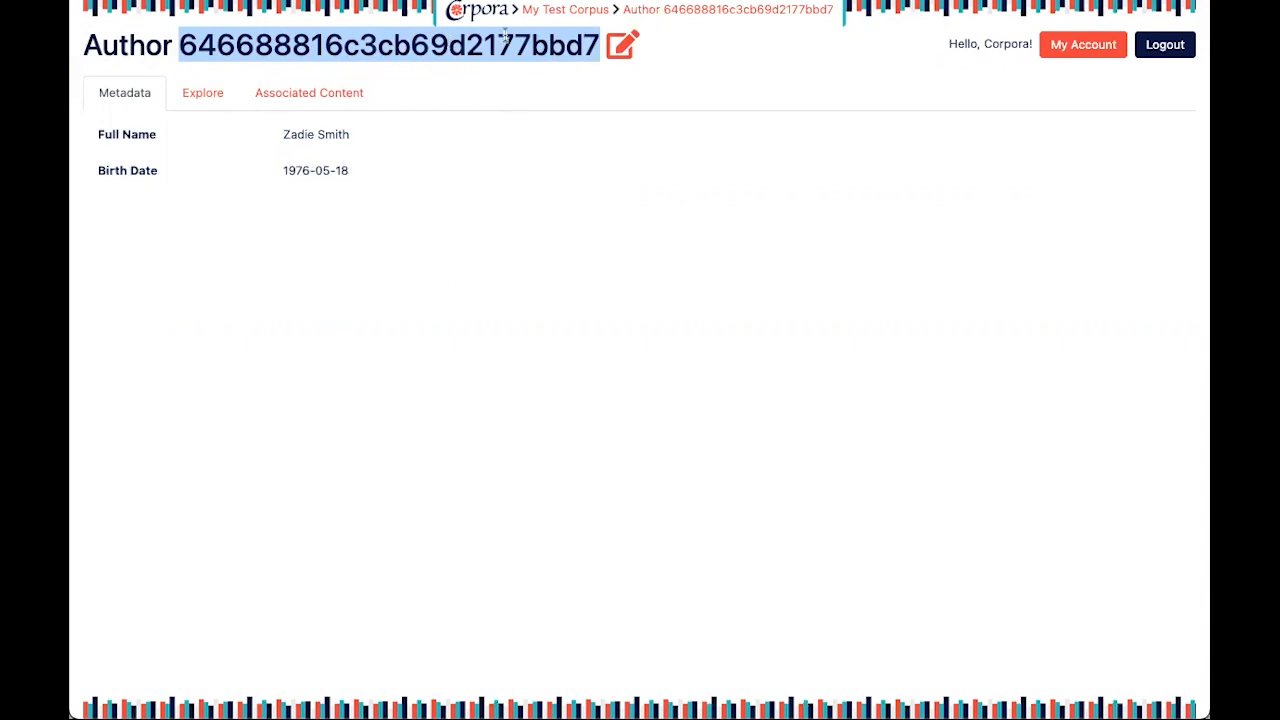
{"action": "key", "text": "super+Tab"}
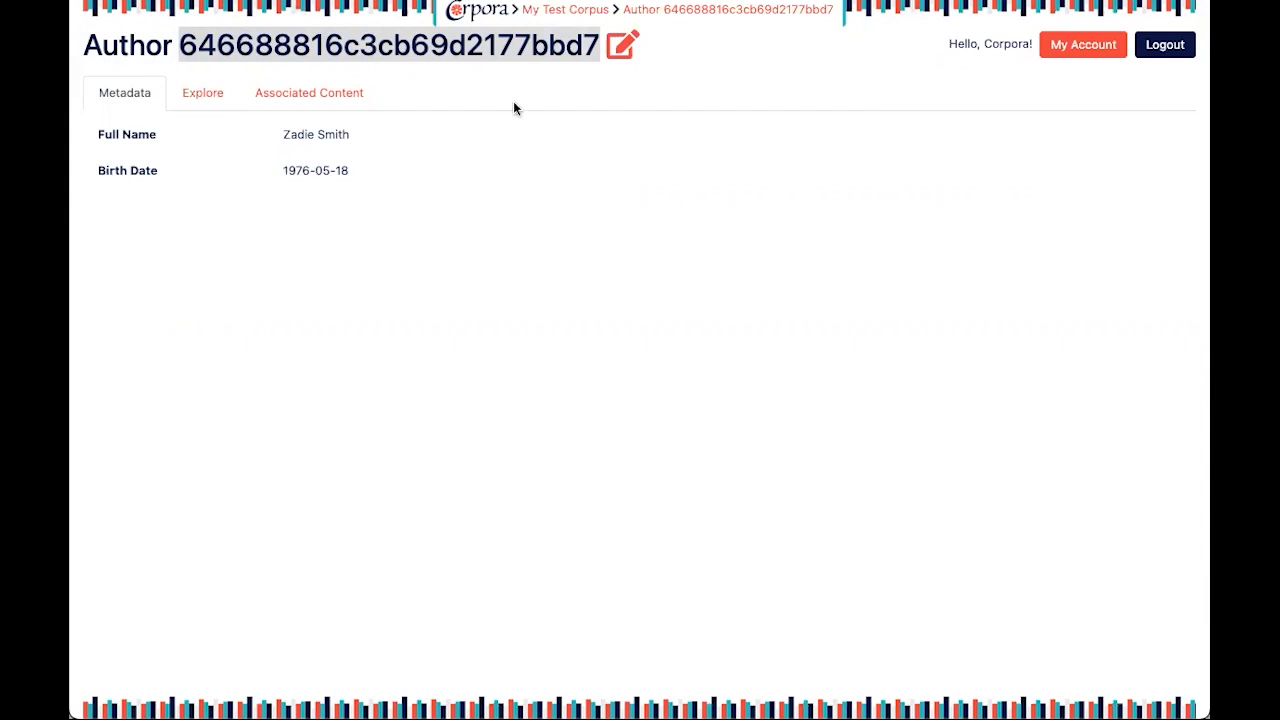
{"action": "left_click", "coordinate": [102, 46]}
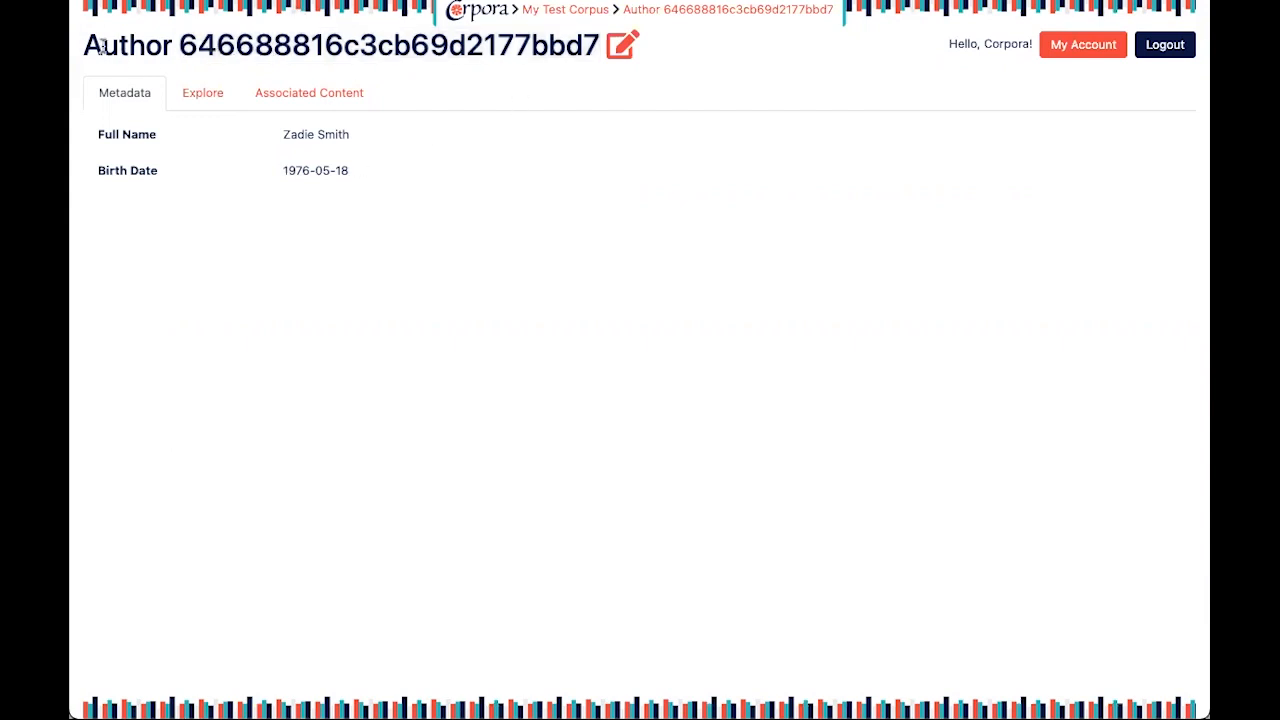
{"action": "left_click_drag", "start_coordinate": [161, 40], "coordinate": [615, 45]}
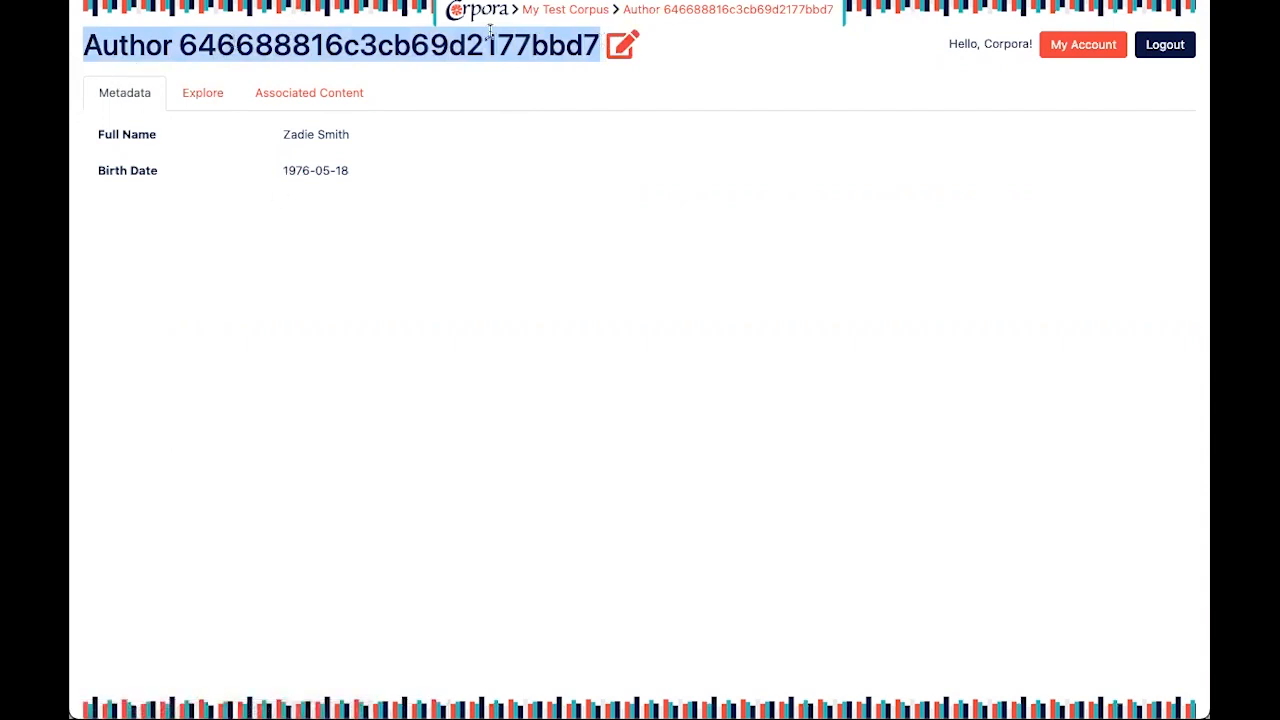
{"action": "left_click", "coordinate": [600, 137]}
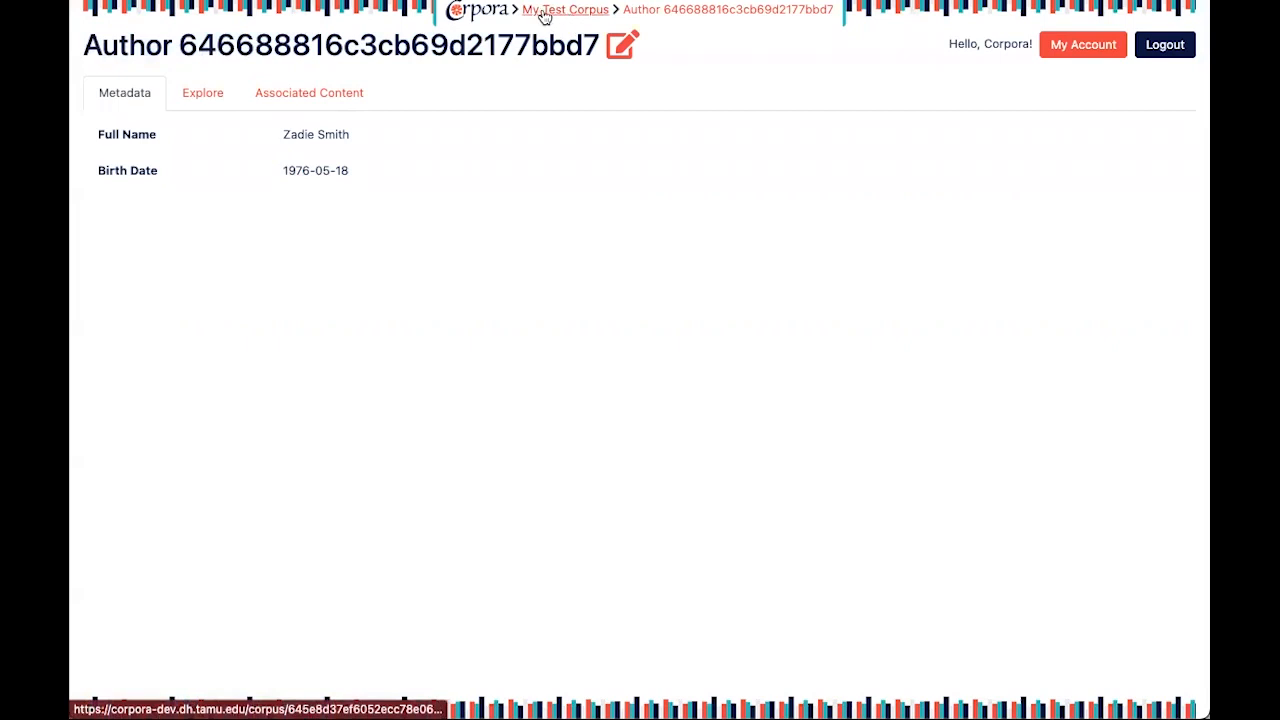
Return to My Test Corpus and open the Author content type's Label template for editing in the corpus administration
{"action": "left_click", "coordinate": [571, 12]}
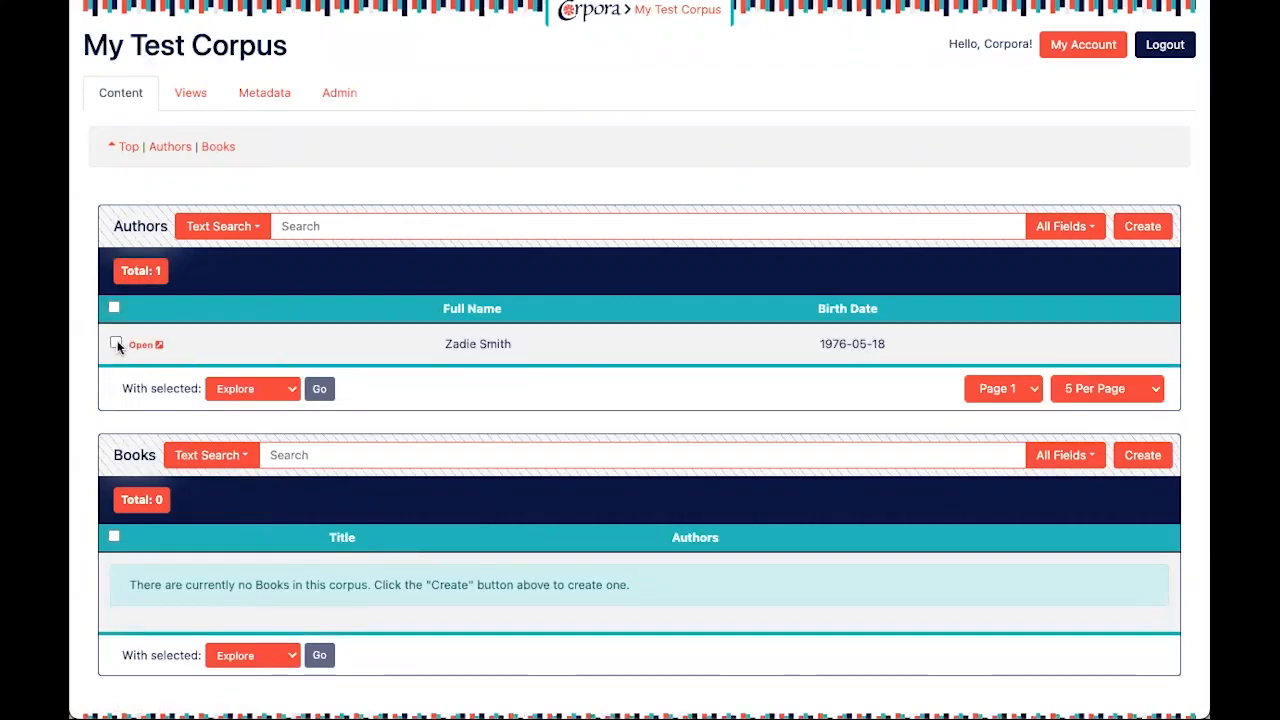
{"action": "left_click", "coordinate": [342, 94]}
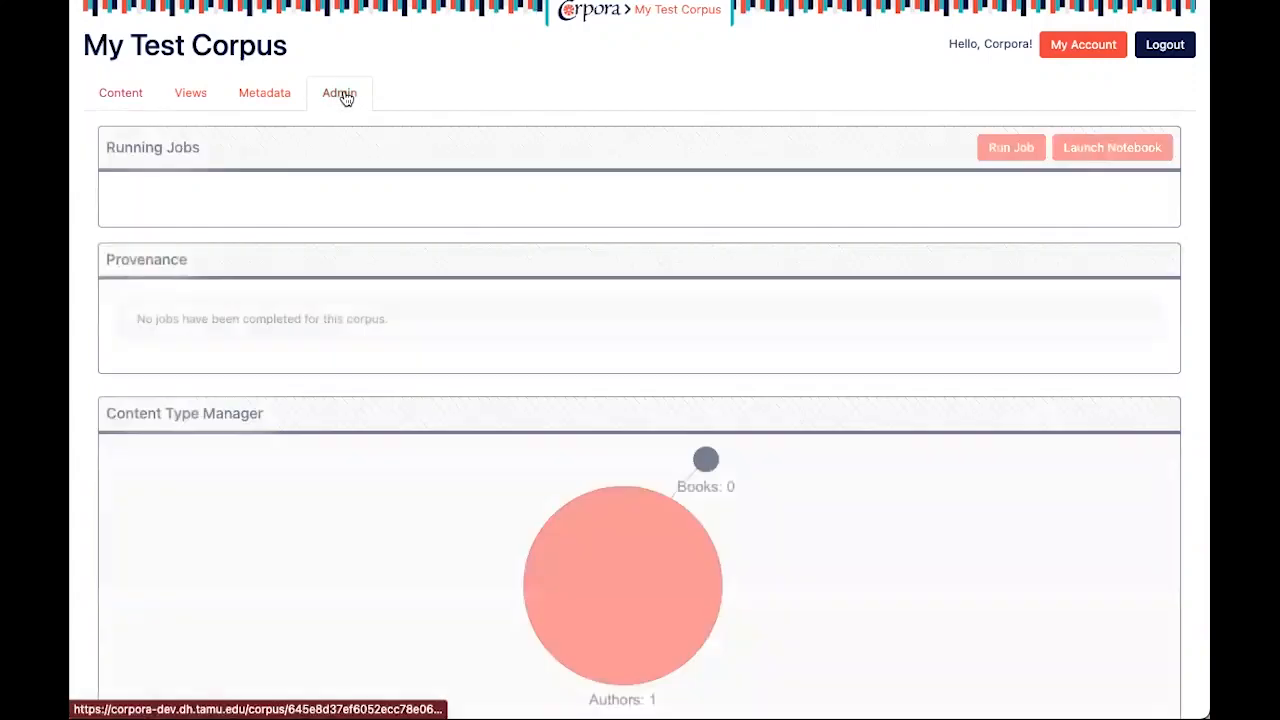
{"action": "scroll", "coordinate": [330, 300], "scroll_direction": "down", "scroll_amount": 5}
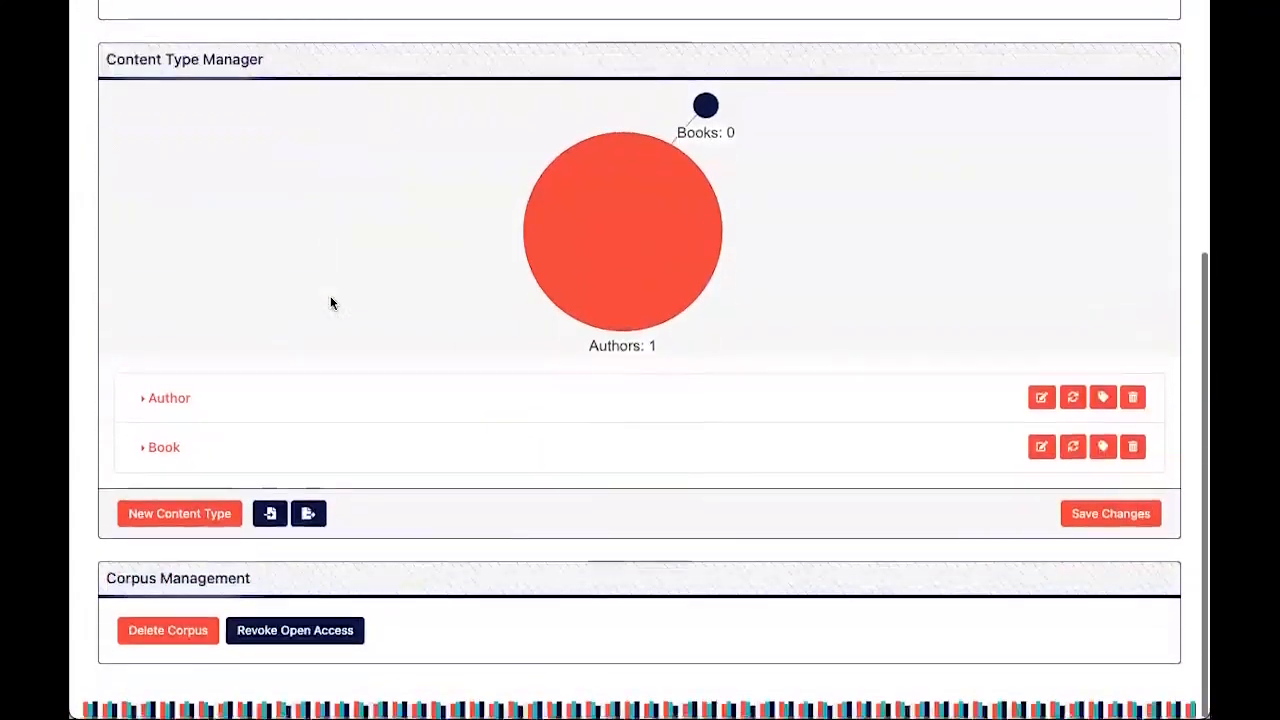
{"action": "left_click", "coordinate": [168, 398]}
{"action": "scroll", "coordinate": [170, 400], "scroll_direction": "down", "scroll_amount": 2}
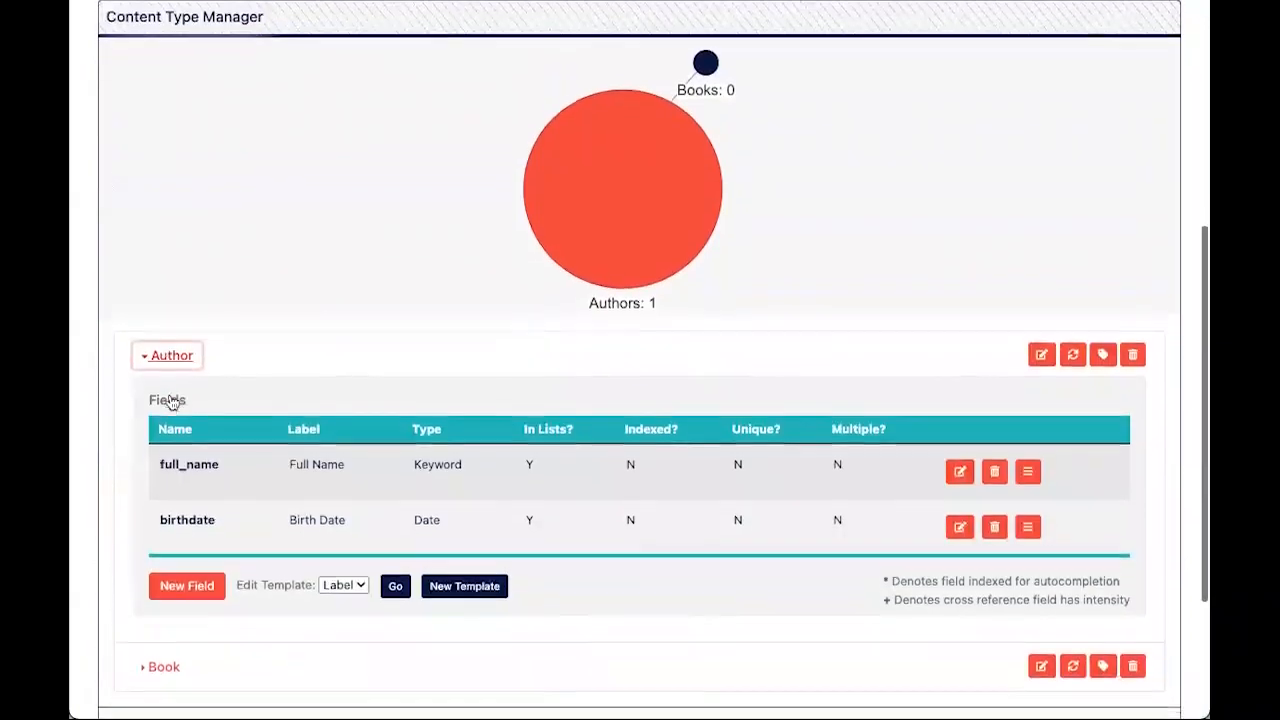
{"action": "scroll", "coordinate": [170, 400], "scroll_direction": "down", "scroll_amount": 2}
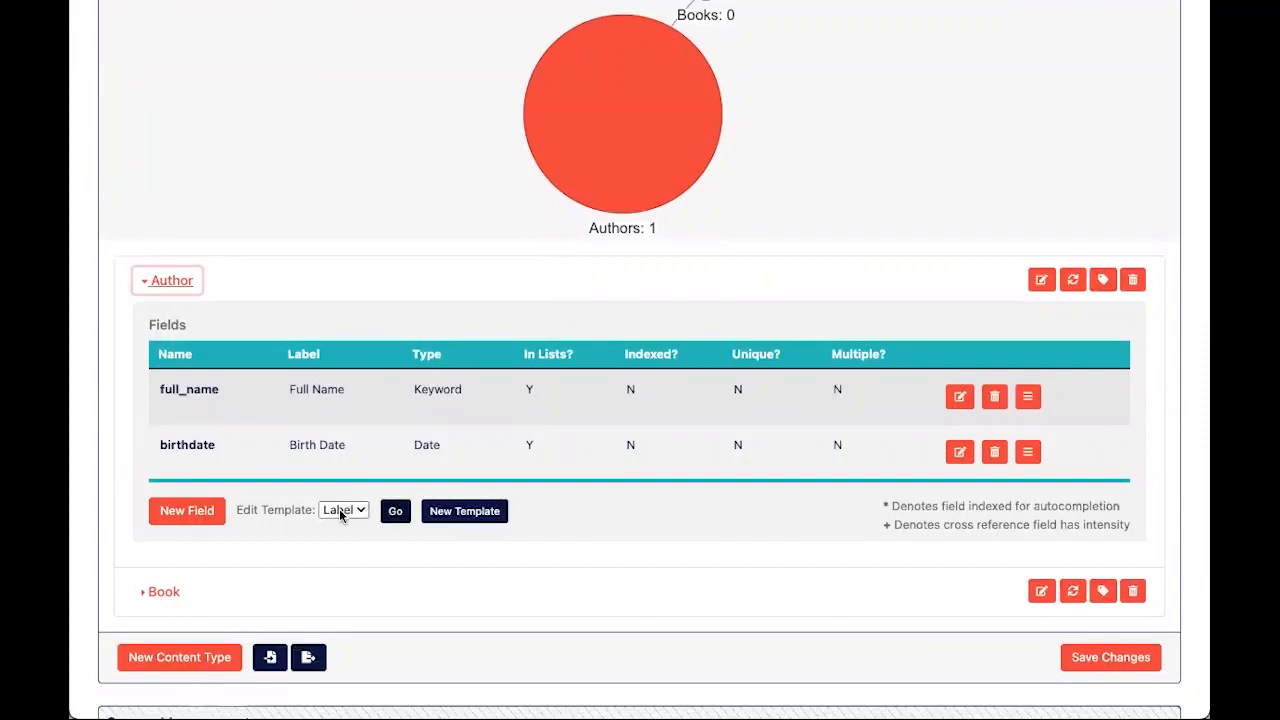
{"action": "left_click", "coordinate": [395, 513]}
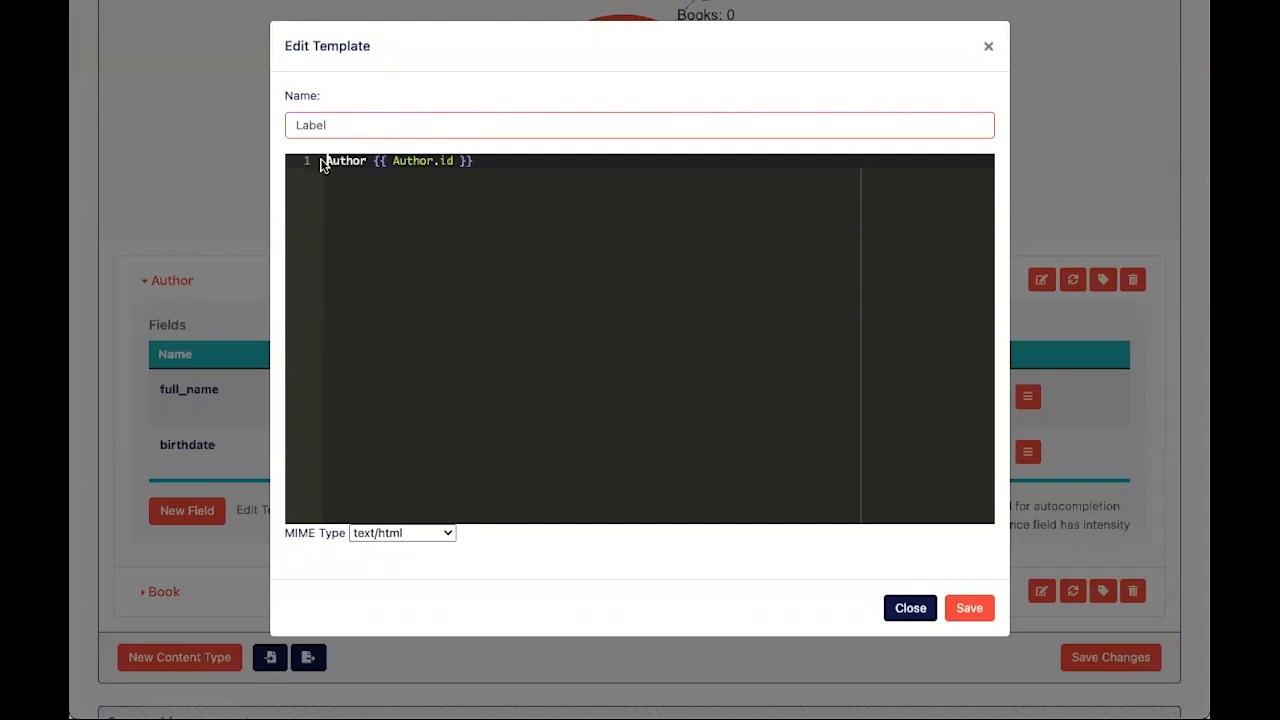
Remove the literal word Author and its trailing space from in front of the expression in the Label template
{"action": "left_click_drag", "start_coordinate": [326, 160], "coordinate": [373, 161]}
{"action": "left_click_drag", "start_coordinate": [482, 160], "coordinate": [371, 158]}
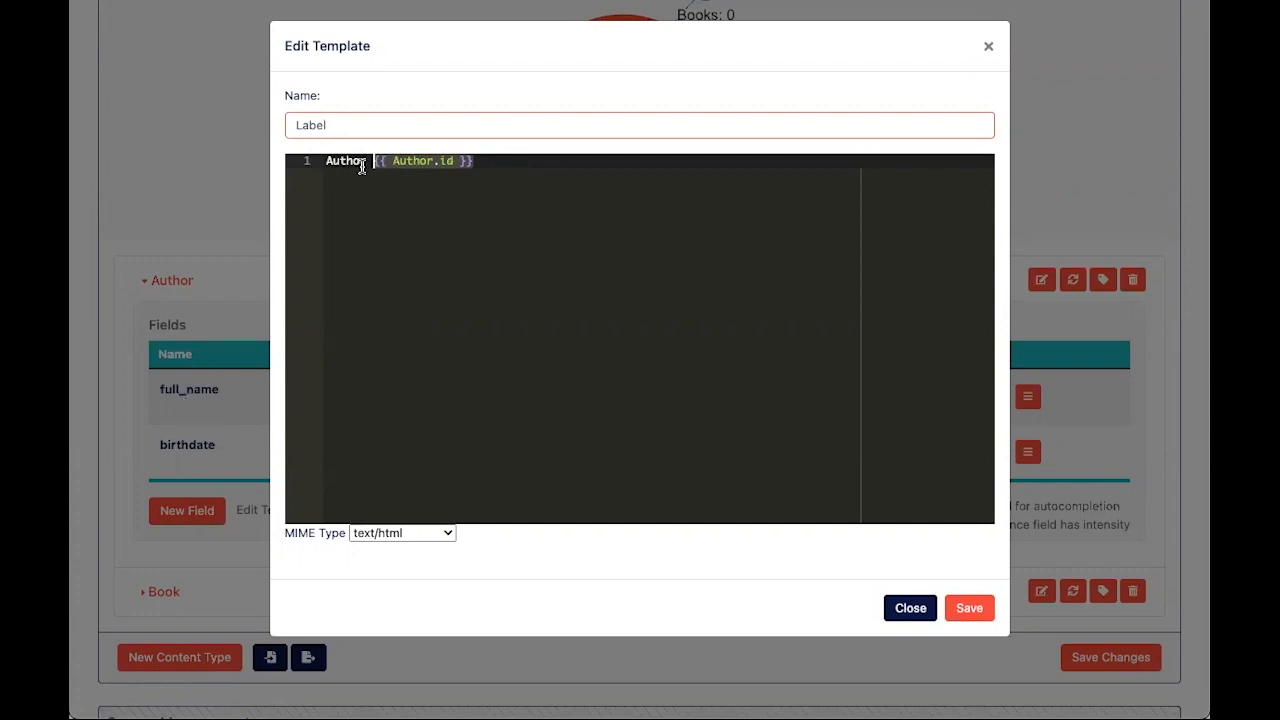
{"action": "left_click", "coordinate": [370, 161]}
{"action": "left_click_drag", "start_coordinate": [378, 162], "coordinate": [215, 160]}
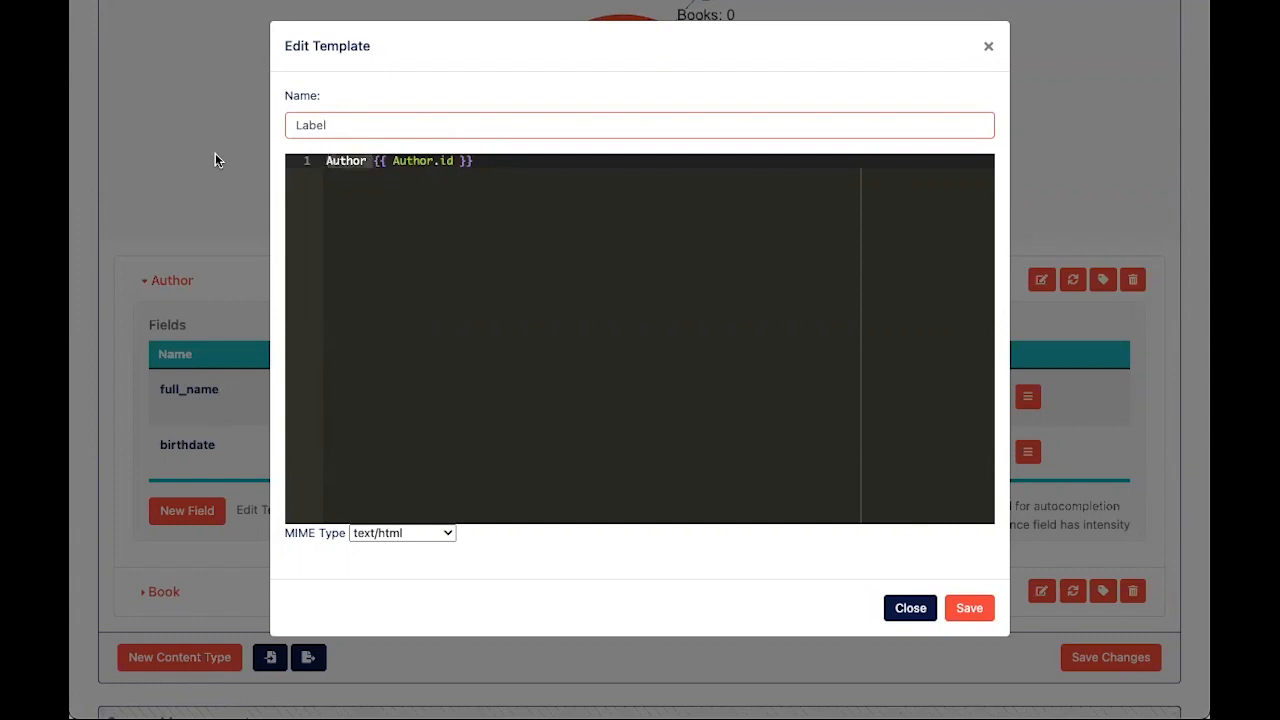
{"action": "key", "text": "BackSpace"}
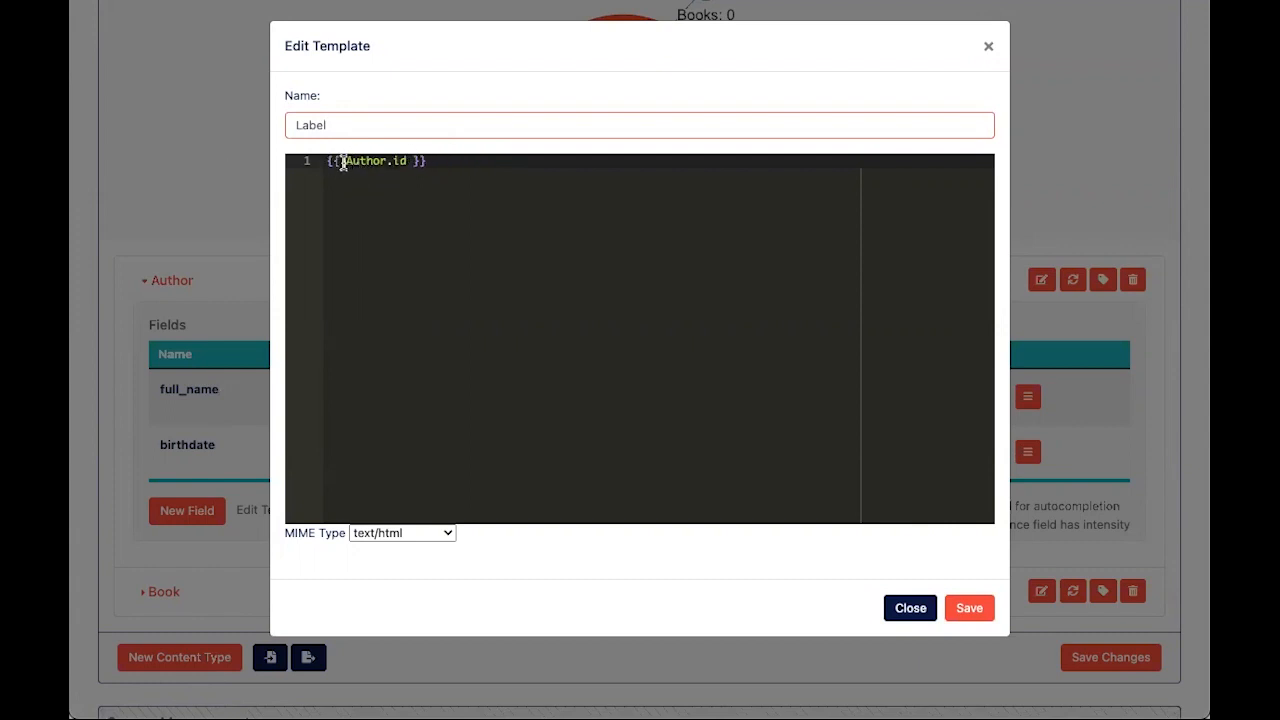
Make the Author label expression read {{ Author.full_name }} and save the template
{"action": "left_click", "coordinate": [407, 160]}
{"action": "type", "text": "full_name"}
{"action": "key", "text": "Right"}
{"action": "key", "text": "Right"}
{"action": "key", "text": "Right"}
{"action": "key", "text": "shift+Home"}
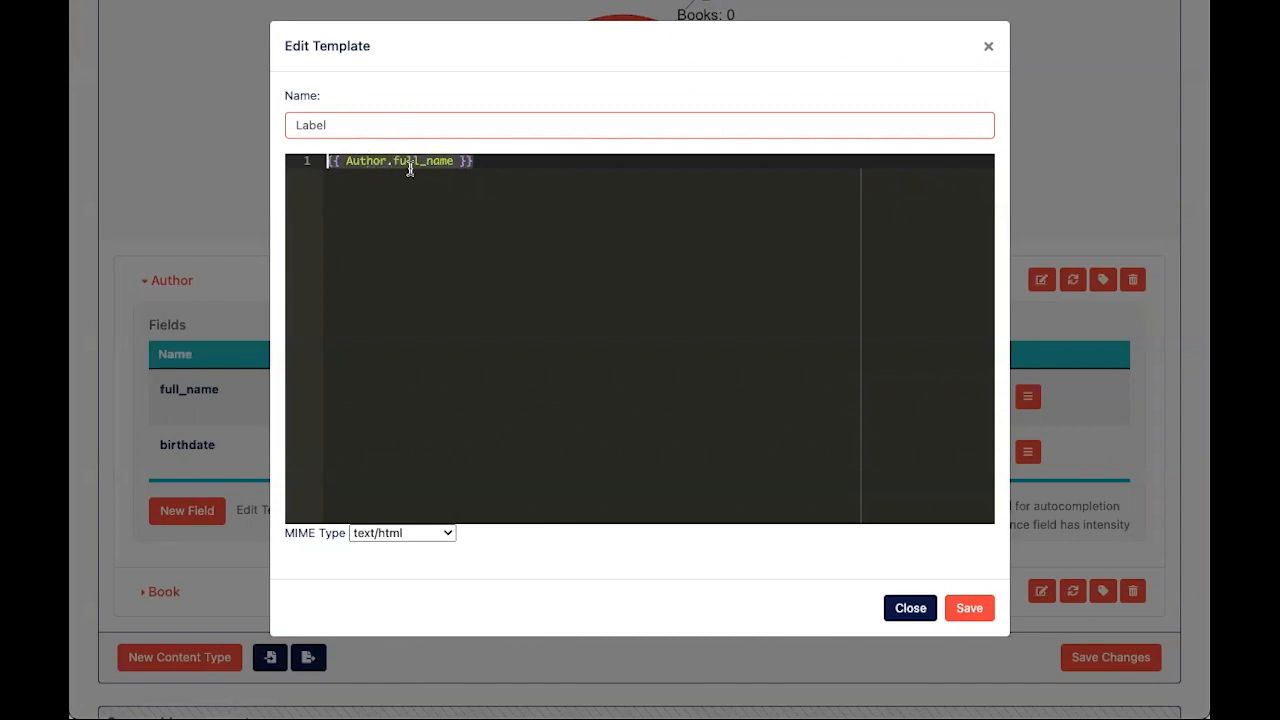
{"action": "left_click", "coordinate": [538, 157]}
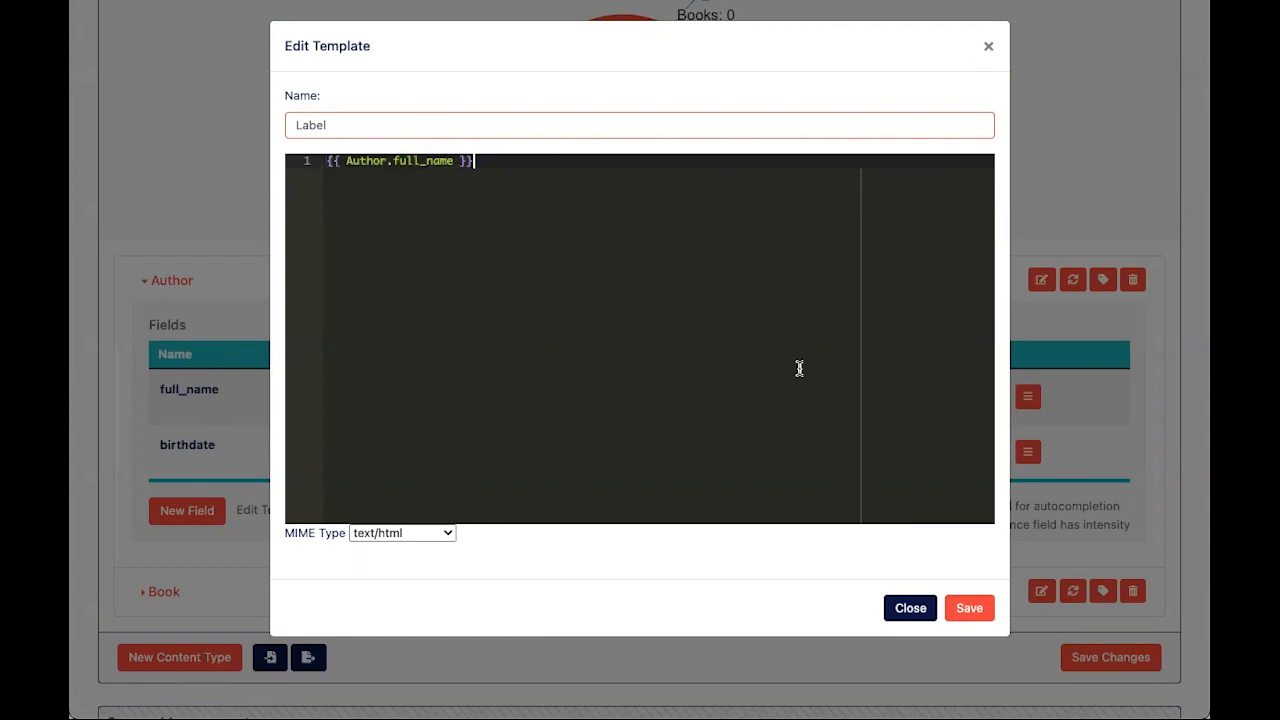
{"action": "left_click", "coordinate": [977, 613]}
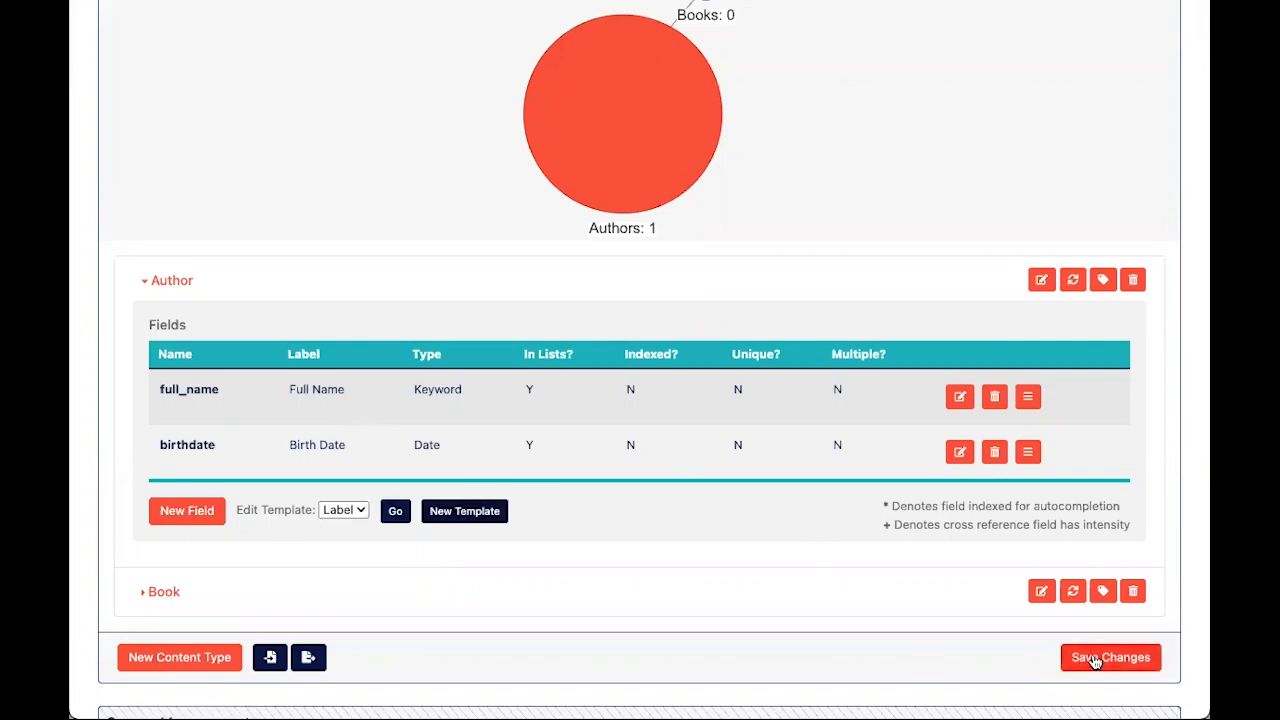
Change the Book content type's Label template to {{ Book.title }}, without the literal word Book, and save the template
{"action": "left_click", "coordinate": [161, 593]}
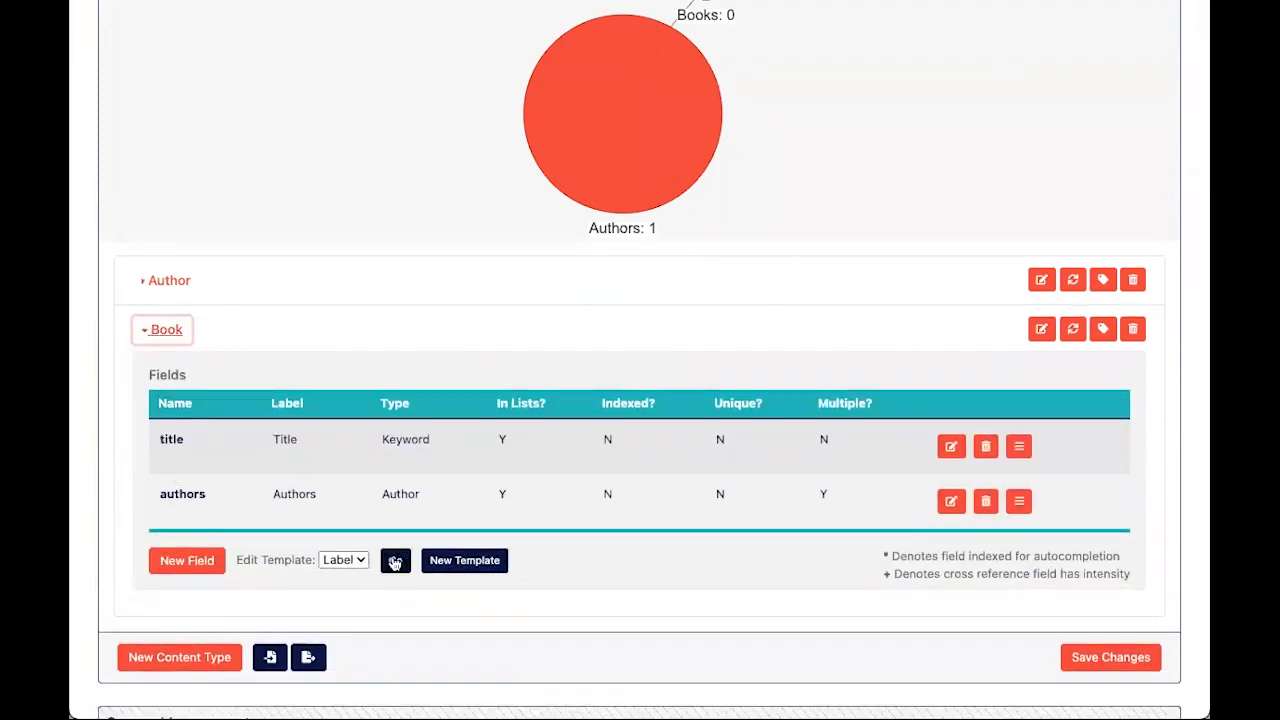
{"action": "left_click", "coordinate": [395, 563]}
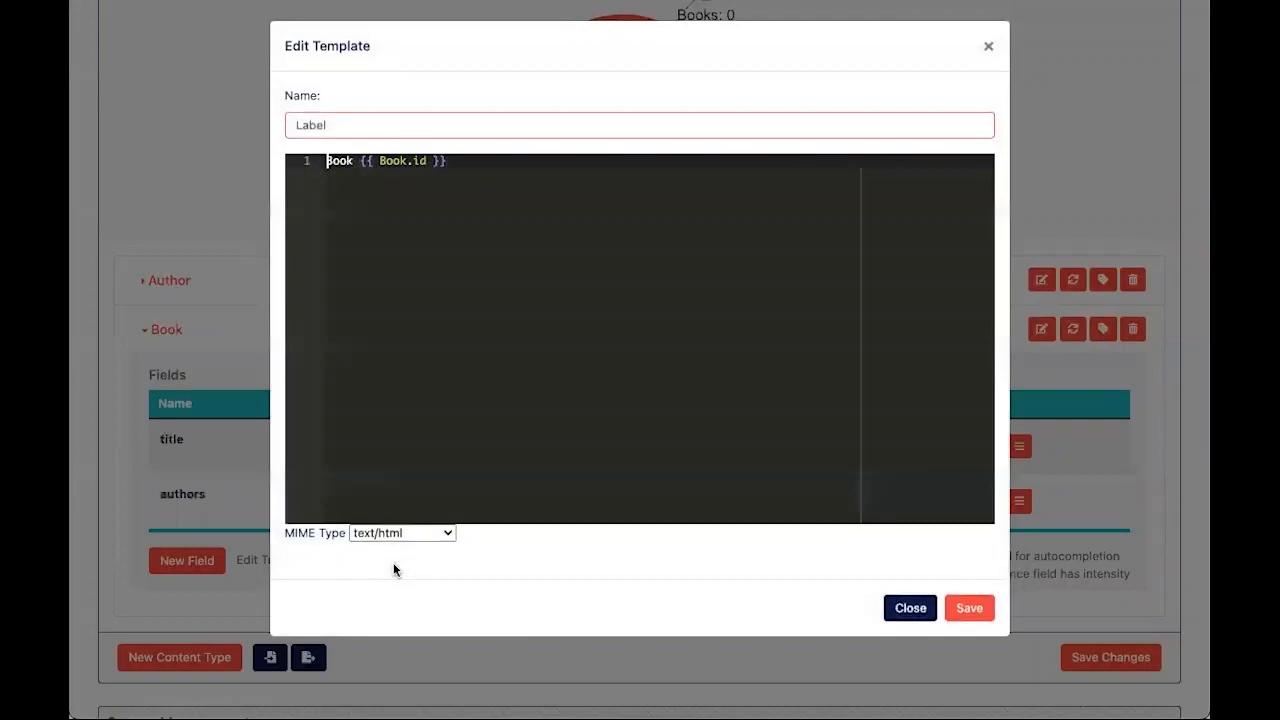
{"action": "left_click_drag", "start_coordinate": [360, 161], "coordinate": [254, 160]}
{"action": "key", "text": "BackSpace"}
{"action": "left_click", "coordinate": [394, 161]}
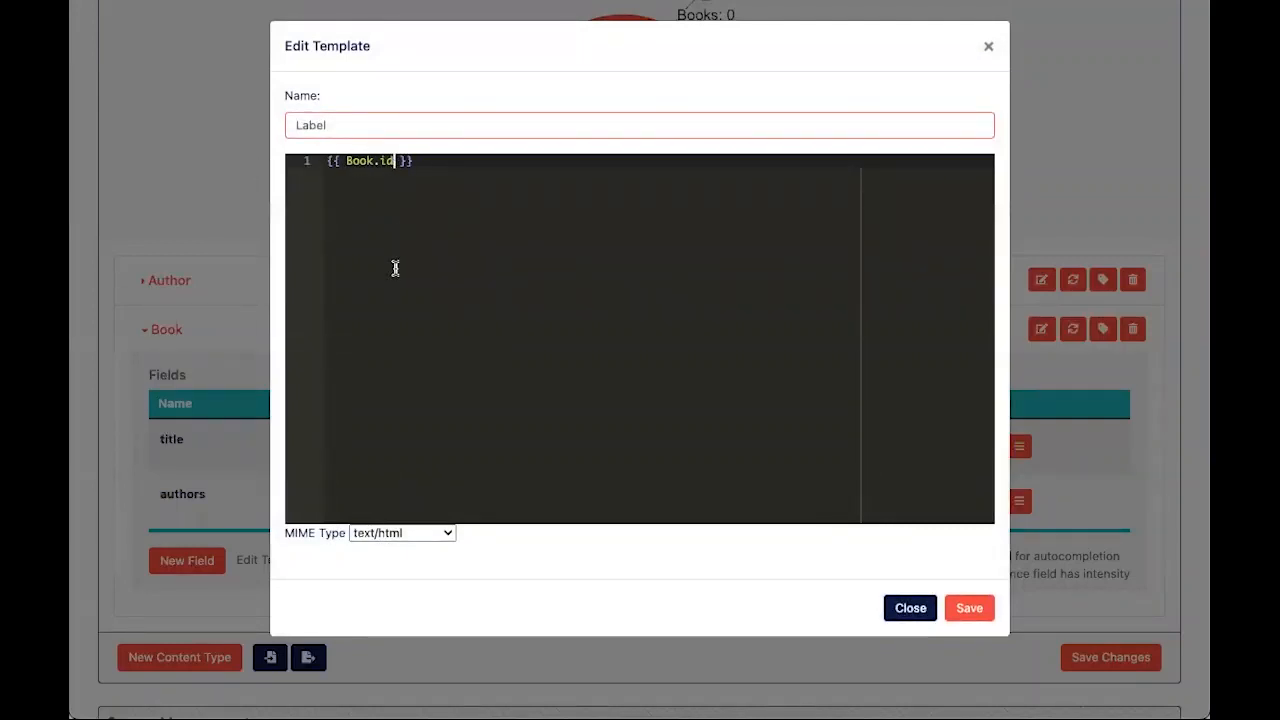
{"action": "key", "text": "BackSpace"}
{"action": "key", "text": "BackSpace"}
{"action": "type", "text": "title"}
{"action": "left_click", "coordinate": [505, 160]}
{"action": "left_click", "coordinate": [967, 609]}
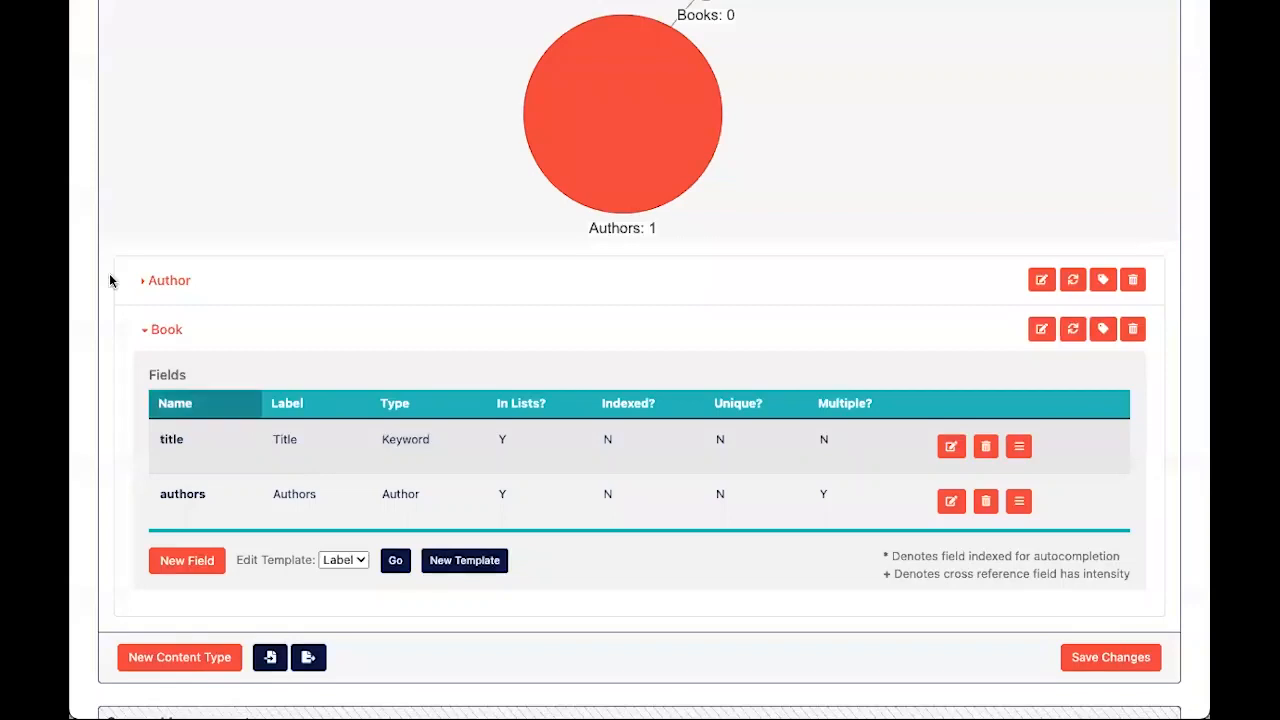
Check the field names of the Author and Book content types against the ones used in their Label templates
{"action": "left_click", "coordinate": [176, 283]}
{"action": "left_click_drag", "start_coordinate": [229, 394], "coordinate": [147, 395]}
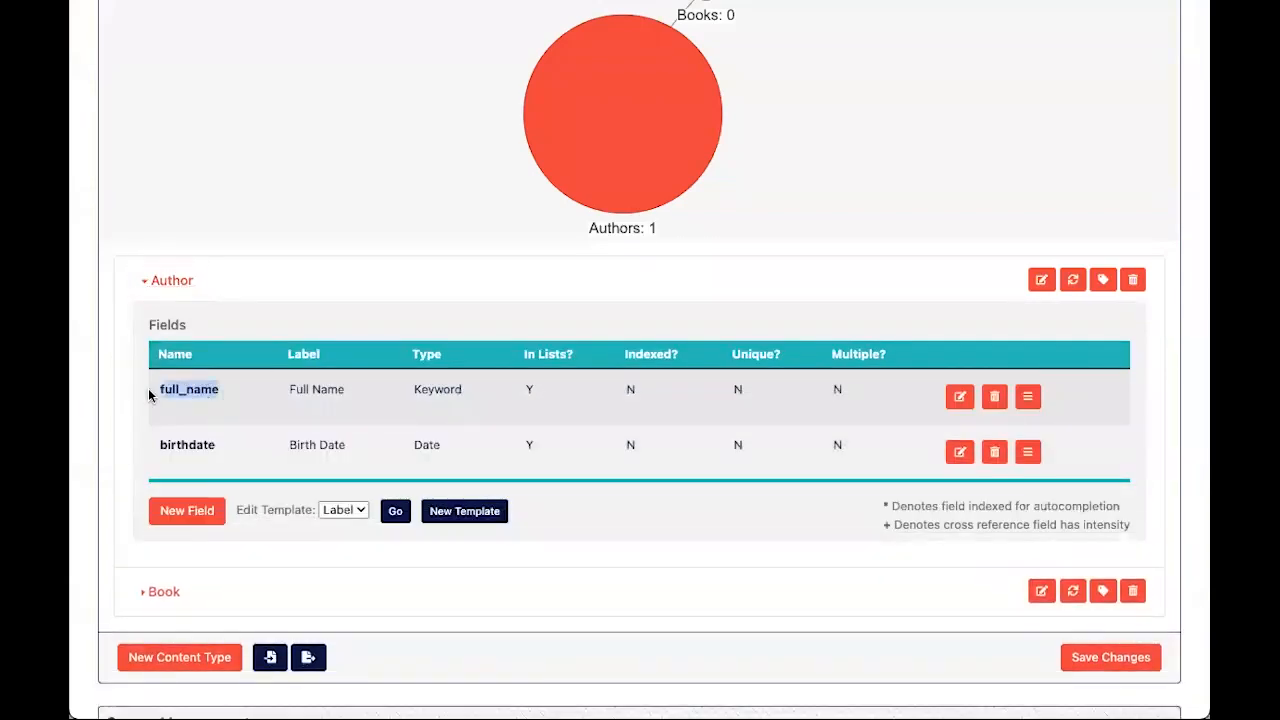
{"action": "left_click", "coordinate": [239, 281]}
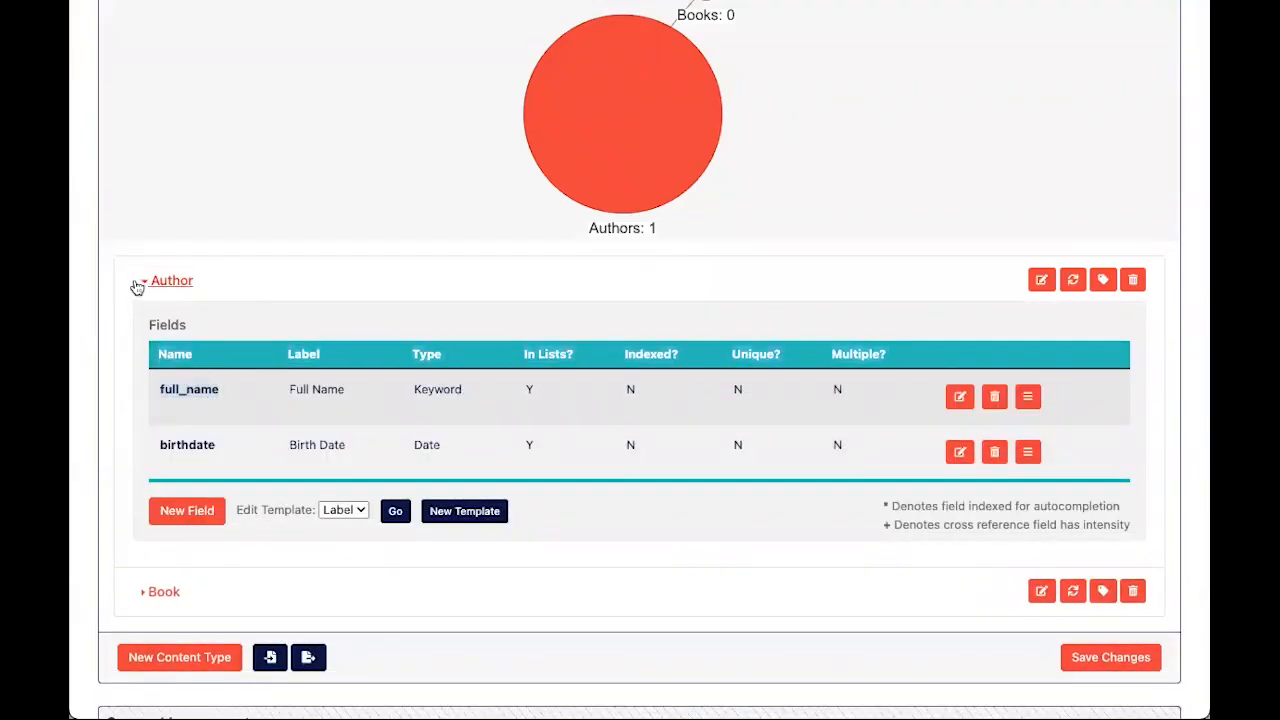
{"action": "left_click", "coordinate": [160, 592]}
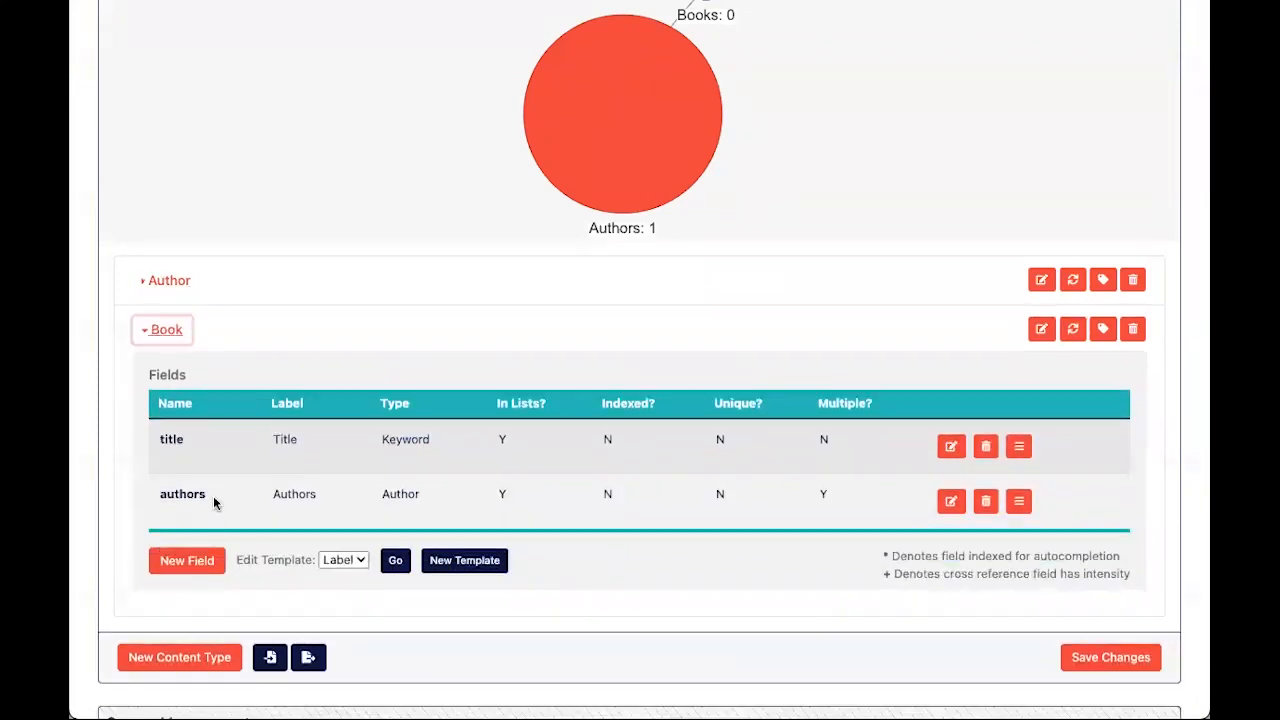
{"action": "left_click_drag", "start_coordinate": [204, 447], "coordinate": [114, 449]}
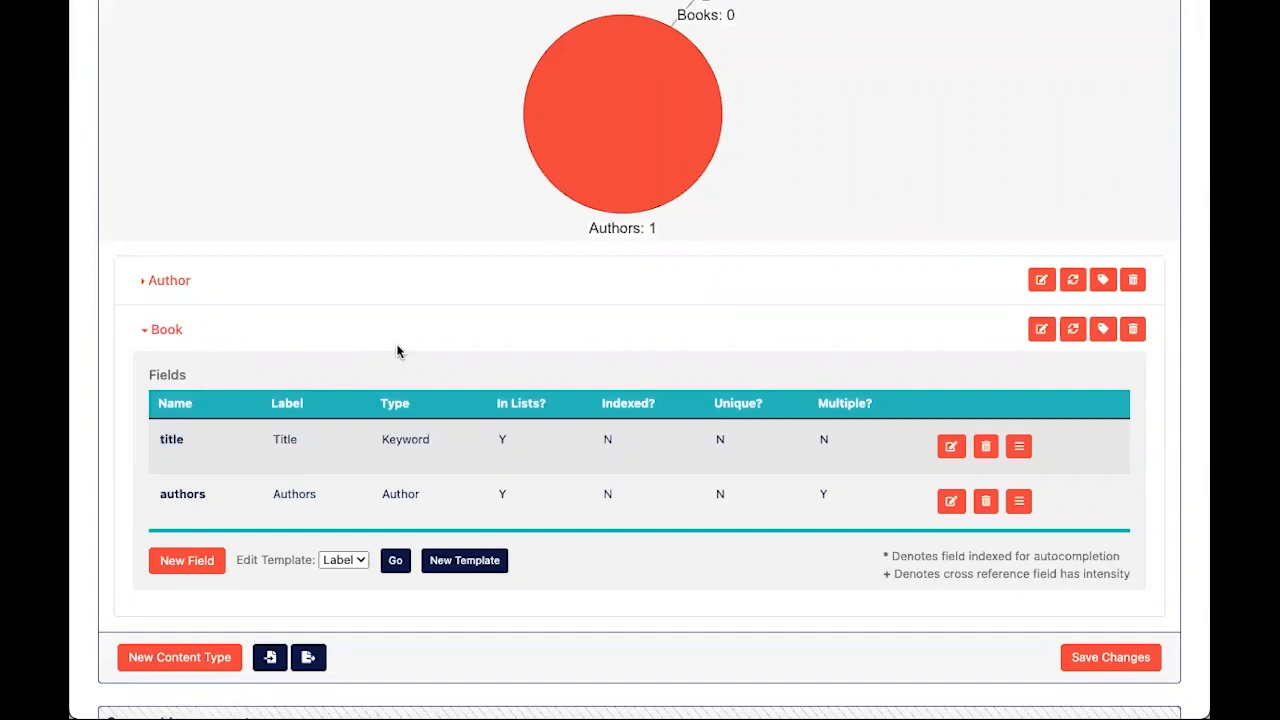
Save the content type schema changes and refresh the corpus page once the job completes
{"action": "left_click", "coordinate": [1107, 664]}
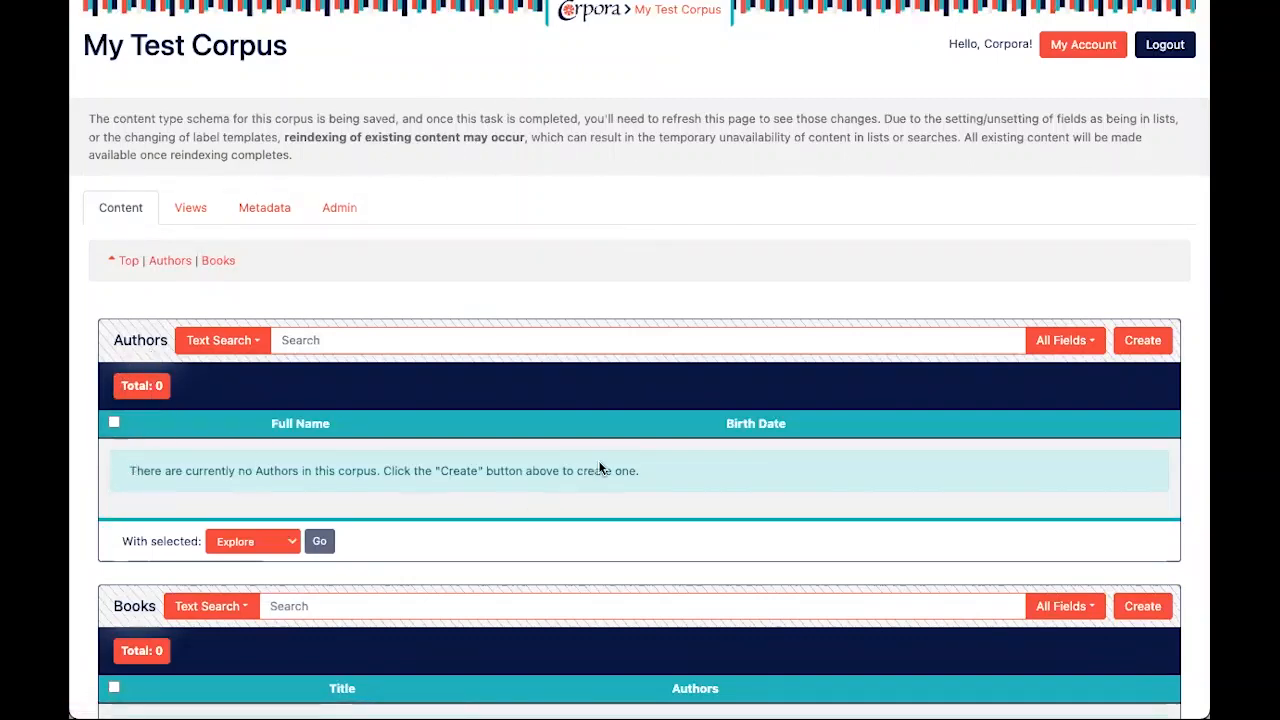
{"action": "scroll", "coordinate": [599, 467], "scroll_direction": "down", "scroll_amount": 3}
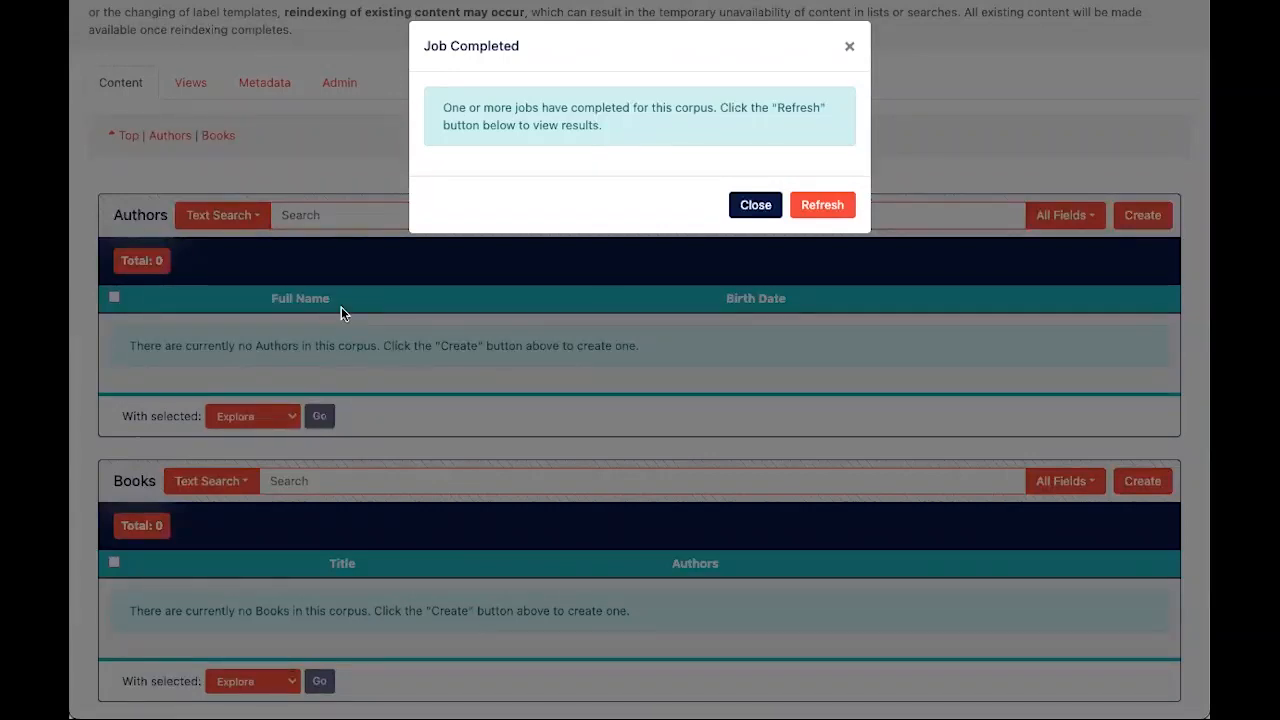
{"action": "left_click", "coordinate": [828, 207]}
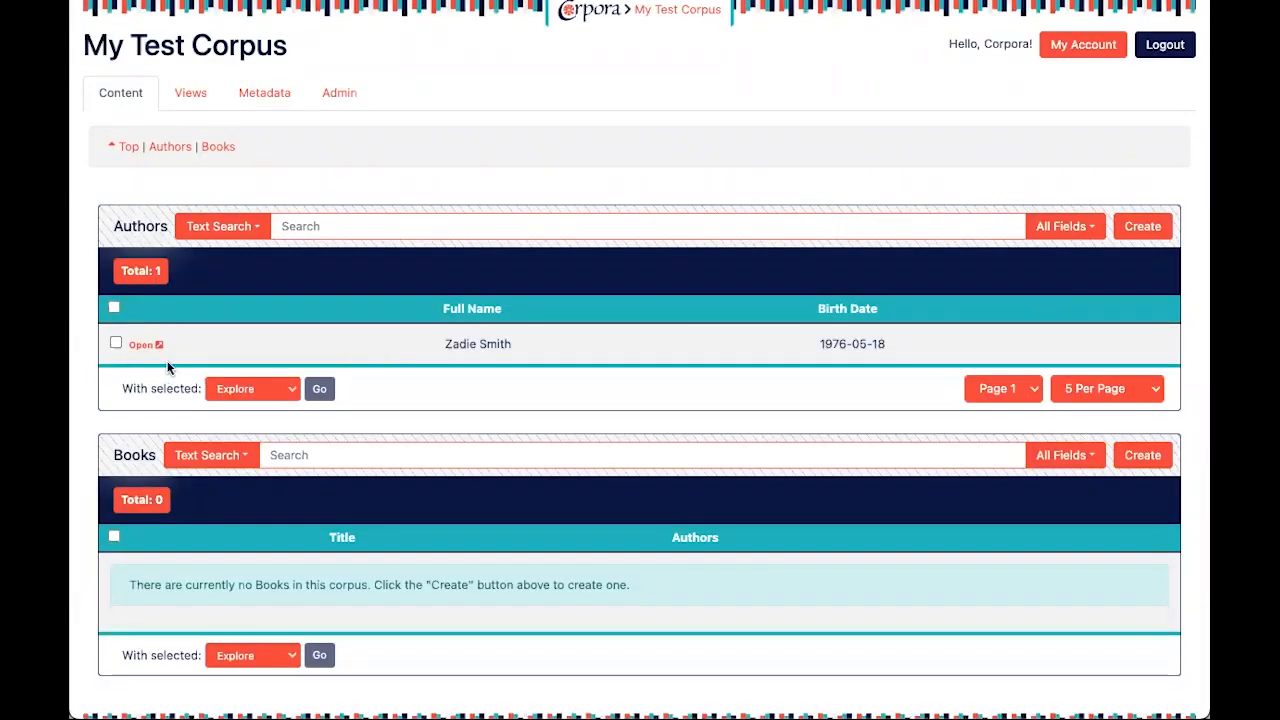
Open the Zadie Smith author record and check its heading label and Full Name field
{"action": "left_click", "coordinate": [140, 345]}
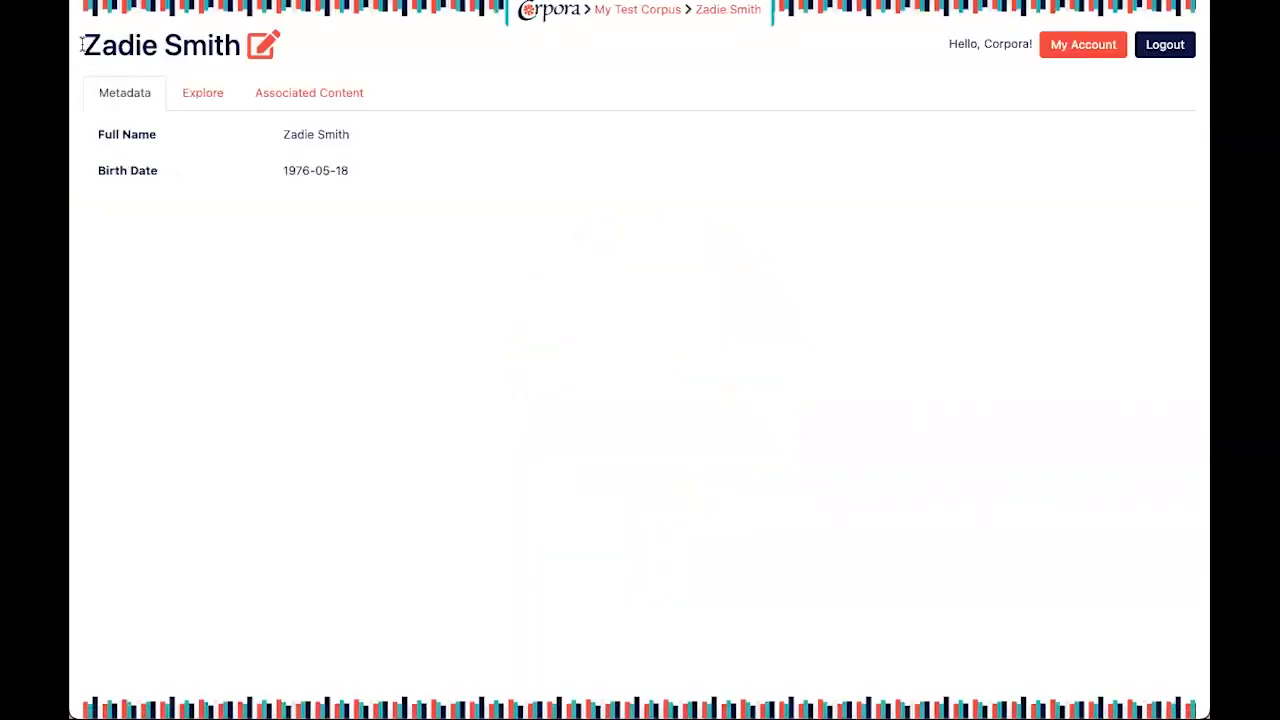
{"action": "left_click_drag", "start_coordinate": [84, 45], "coordinate": [232, 47]}
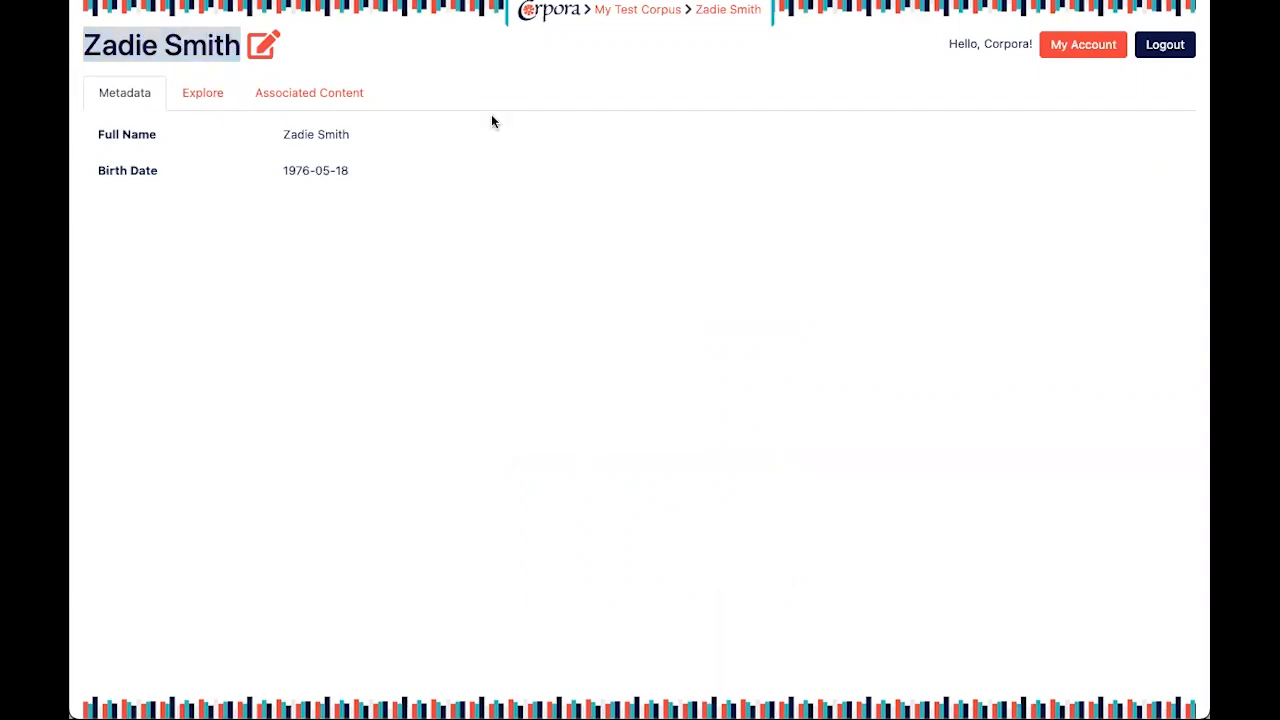
{"action": "left_click", "coordinate": [218, 47]}
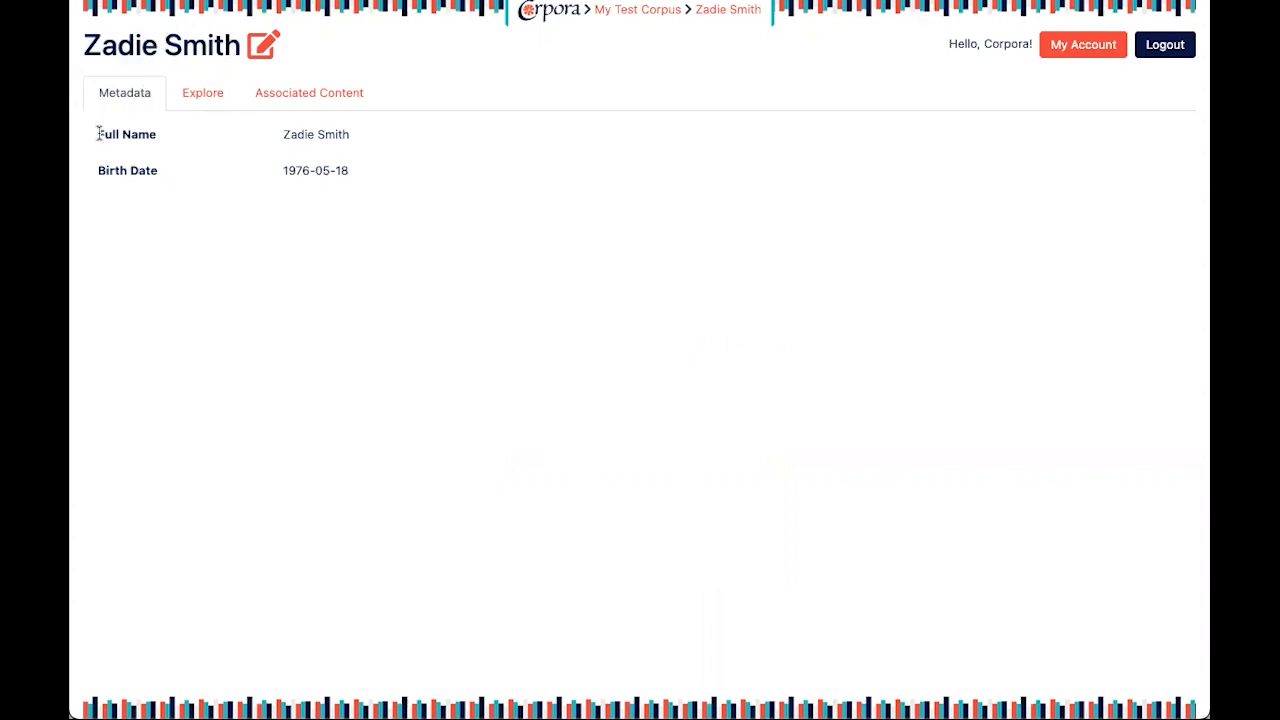
{"action": "left_click_drag", "start_coordinate": [99, 134], "coordinate": [178, 140]}
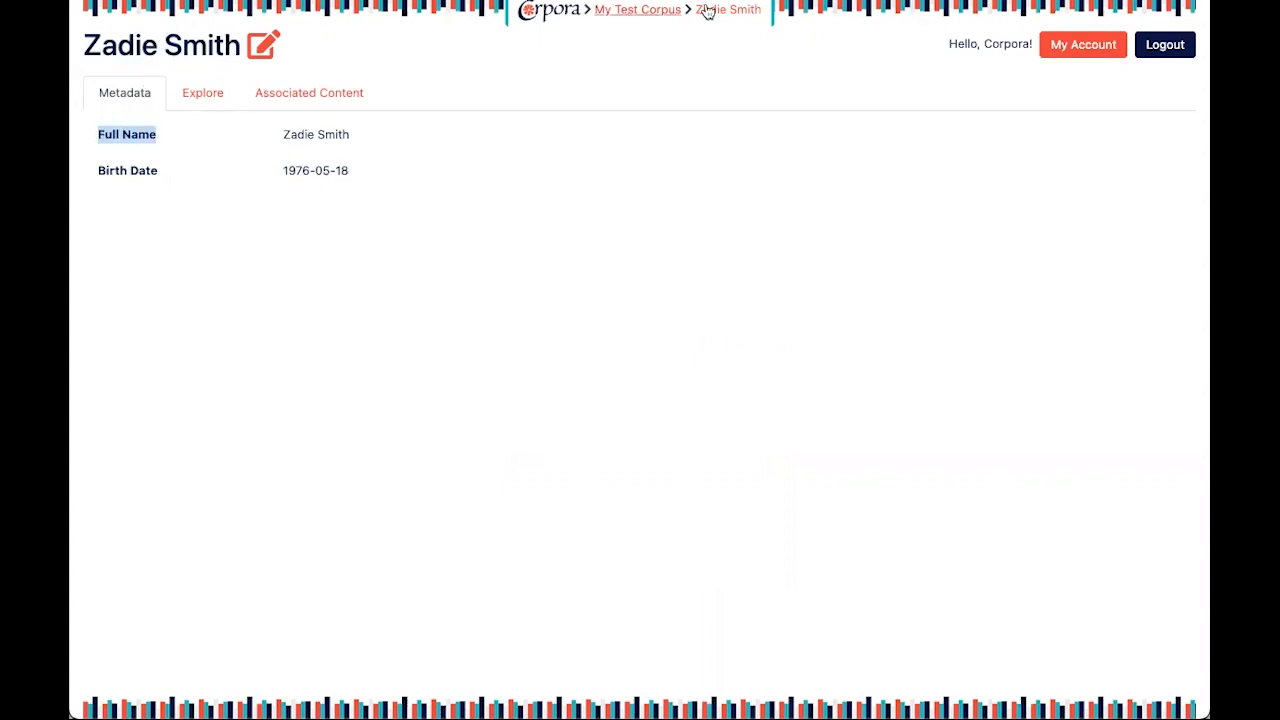
Return to My Test Corpus and start a new Book record with the title On Beauty
{"action": "left_click", "coordinate": [619, 14]}
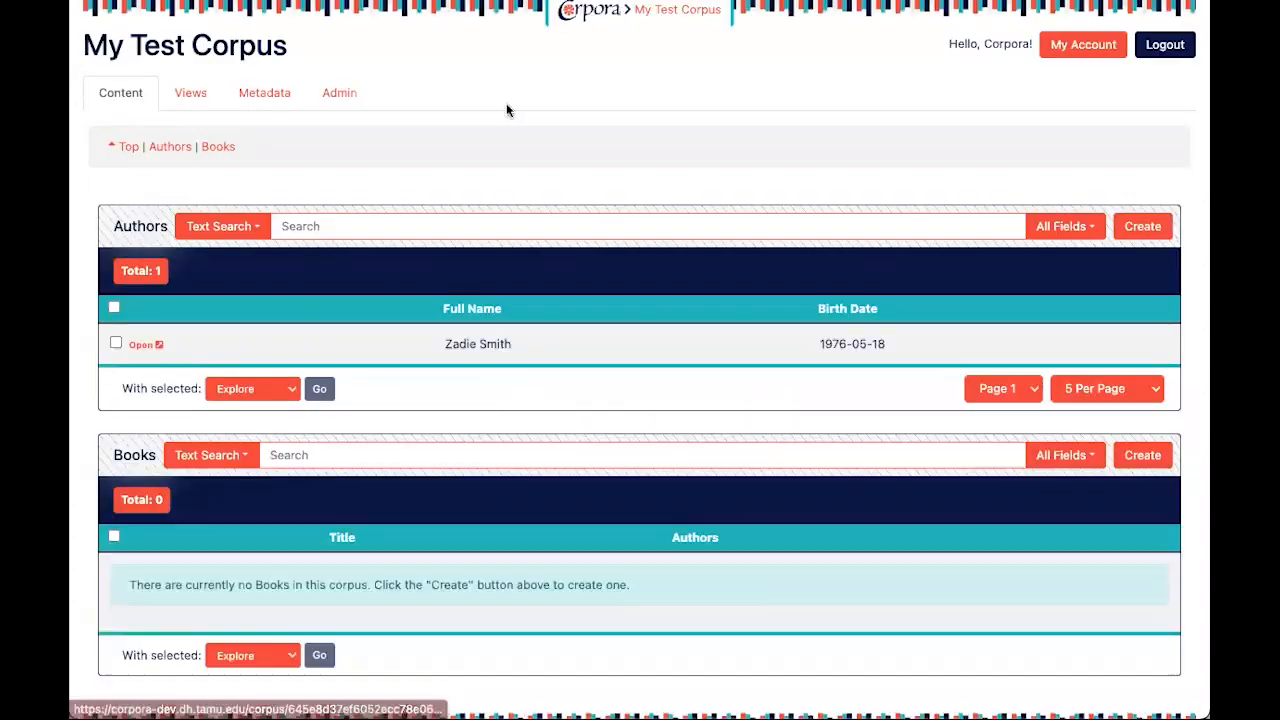
{"action": "scroll", "coordinate": [326, 318], "scroll_direction": "down", "scroll_amount": 1}
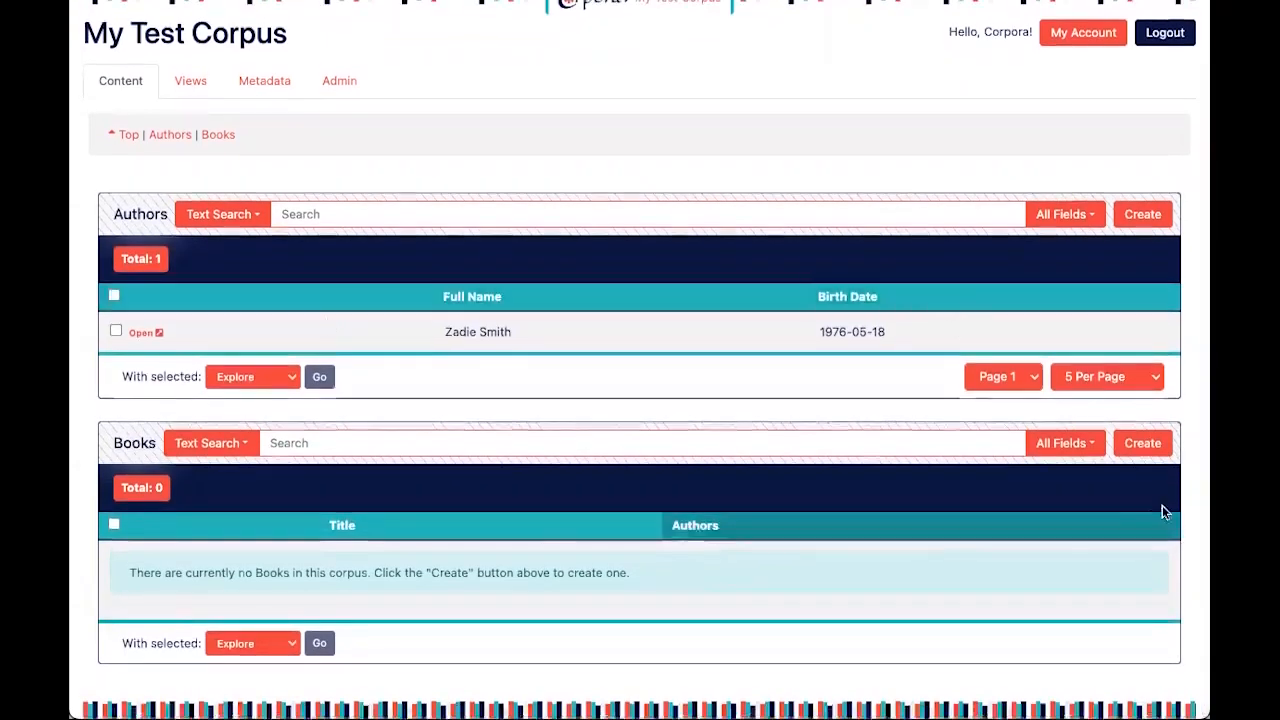
{"action": "left_click", "coordinate": [1145, 446]}
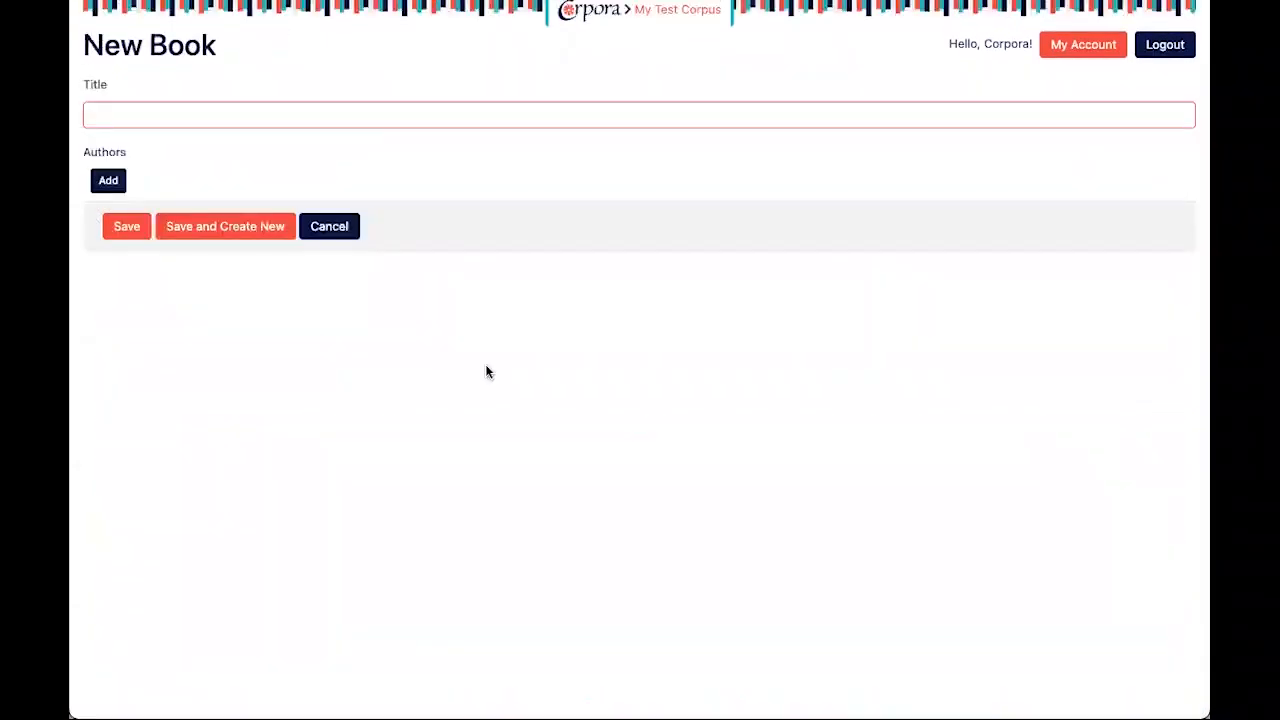
{"action": "left_click", "coordinate": [204, 113]}
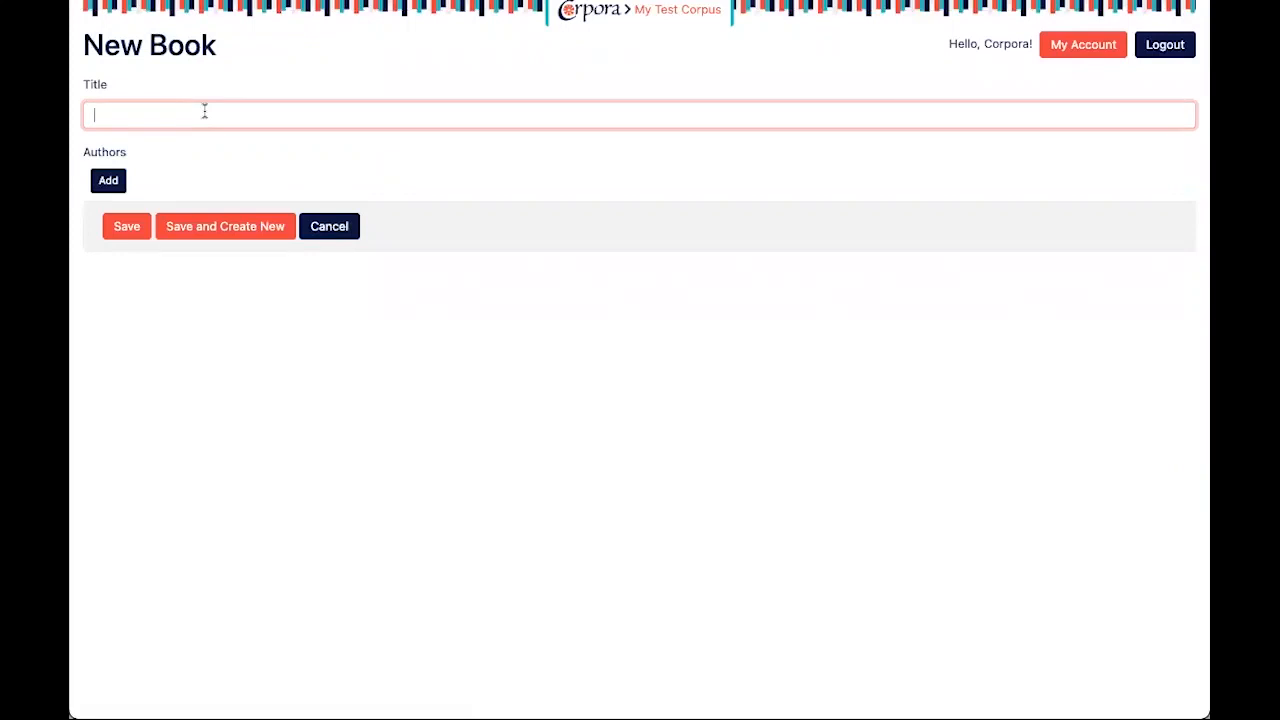
{"action": "type", "text": "On Beauty"}
Add Zadie Smith as an author of the new book and save the record
{"action": "left_click", "coordinate": [108, 182]}
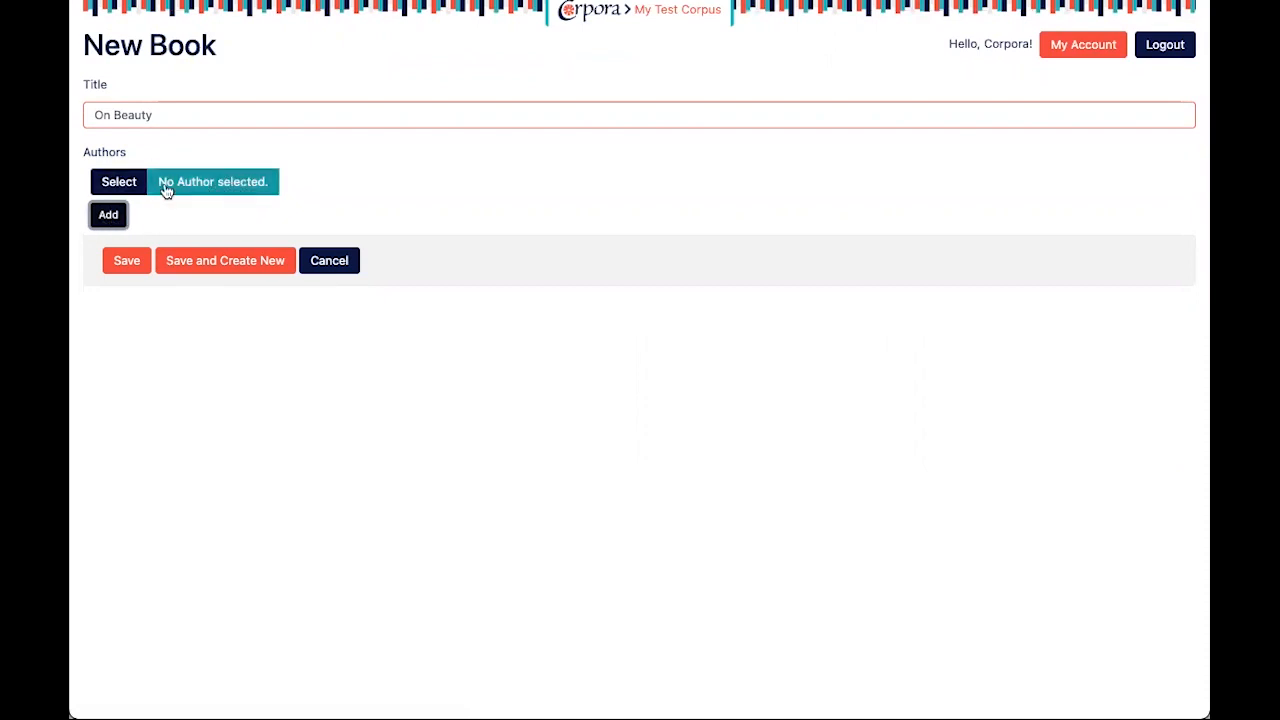
{"action": "left_click", "coordinate": [113, 183]}
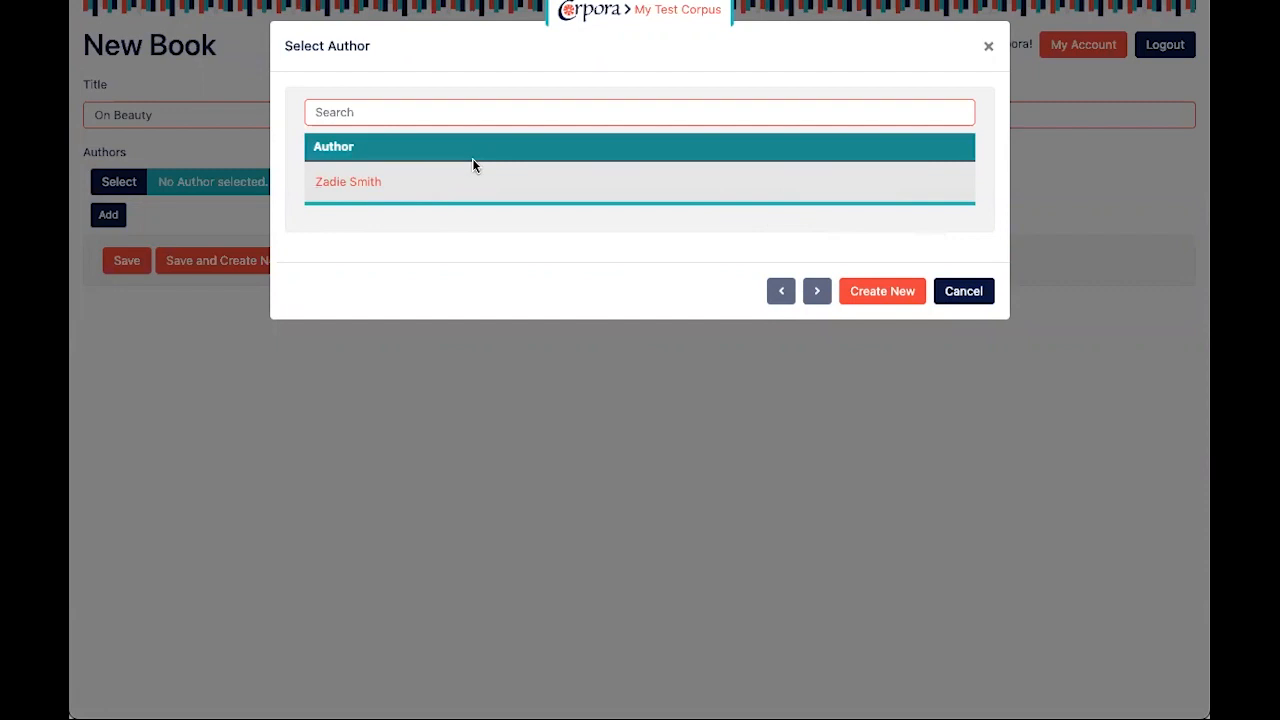
{"action": "left_click", "coordinate": [409, 106]}
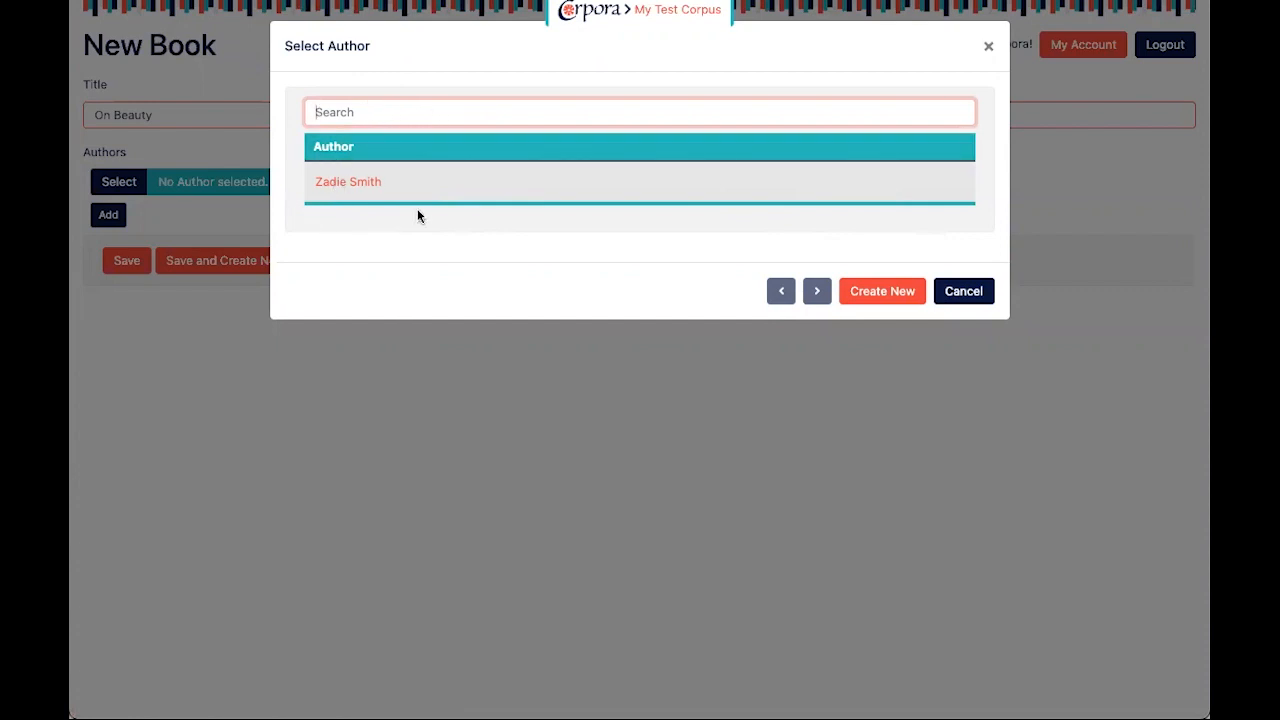
{"action": "left_click", "coordinate": [354, 184]}
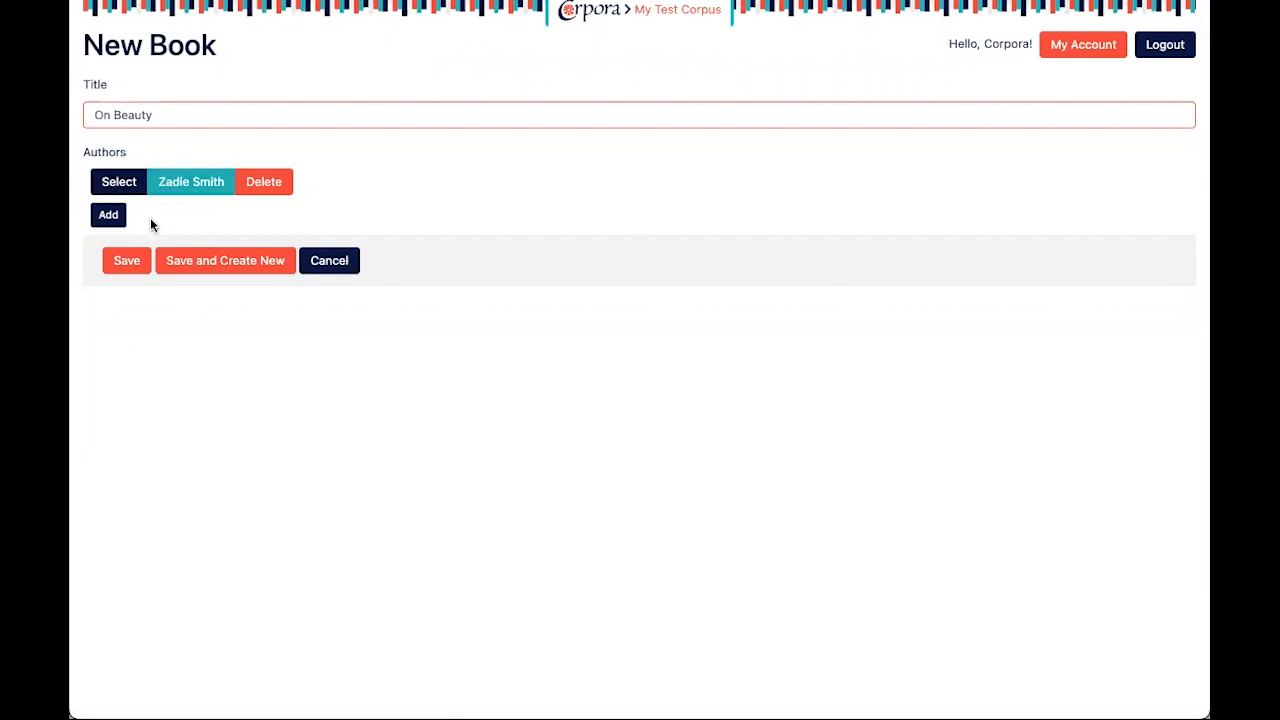
{"action": "left_click", "coordinate": [124, 268]}
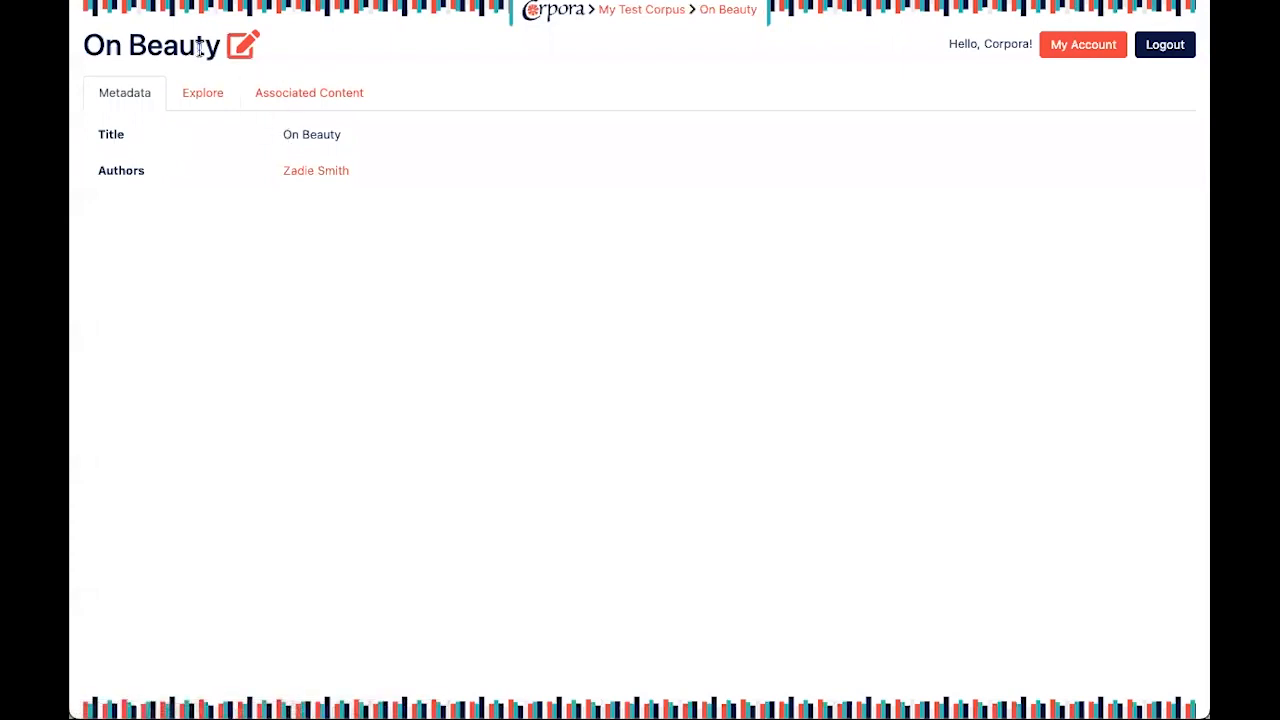
Review the On Beauty record's heading, title and Authors field, following the author link to its record and back
{"action": "left_click_drag", "start_coordinate": [220, 45], "coordinate": [100, 45]}
{"action": "left_click_drag", "start_coordinate": [281, 134], "coordinate": [342, 132]}
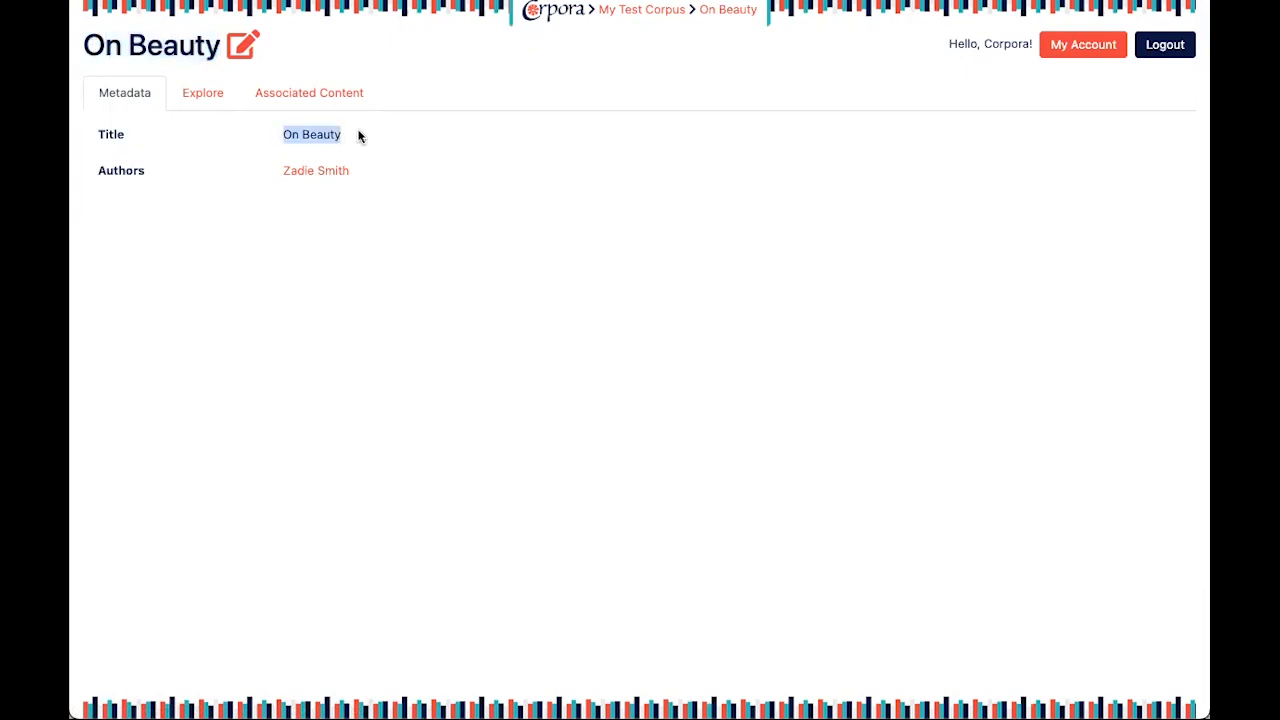
{"action": "left_click", "coordinate": [198, 252]}
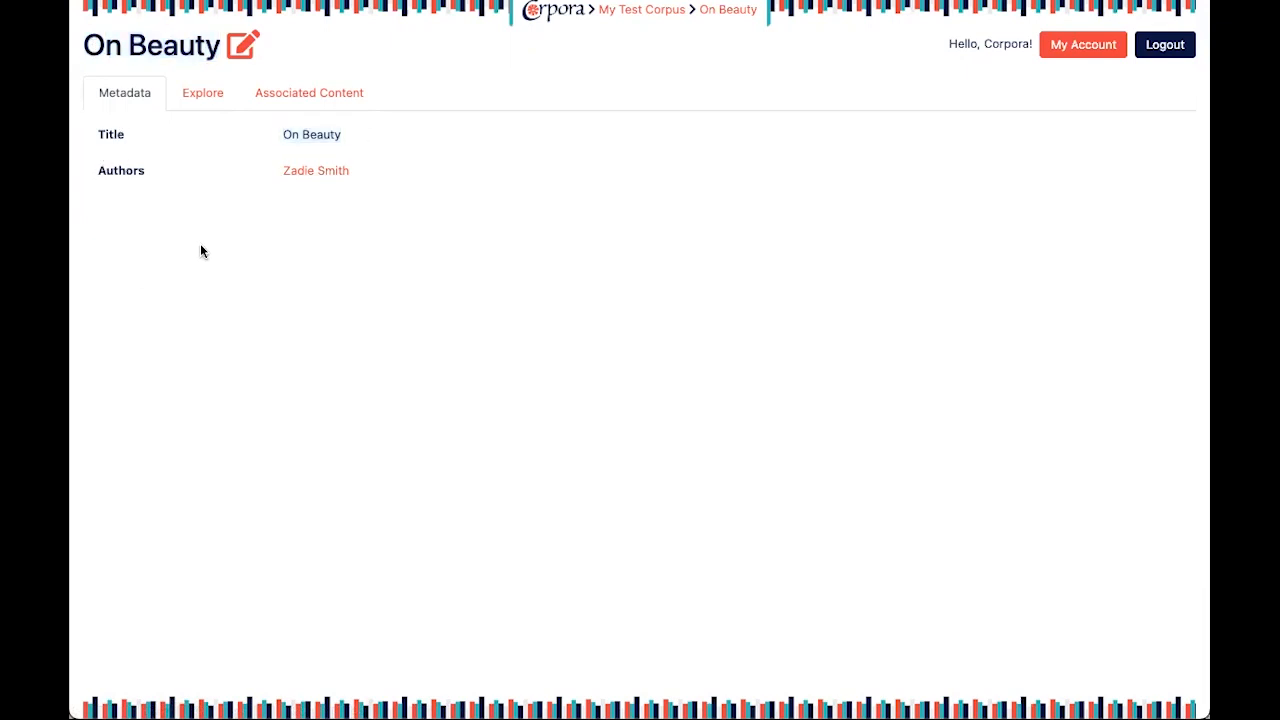
{"action": "left_click", "coordinate": [316, 172]}
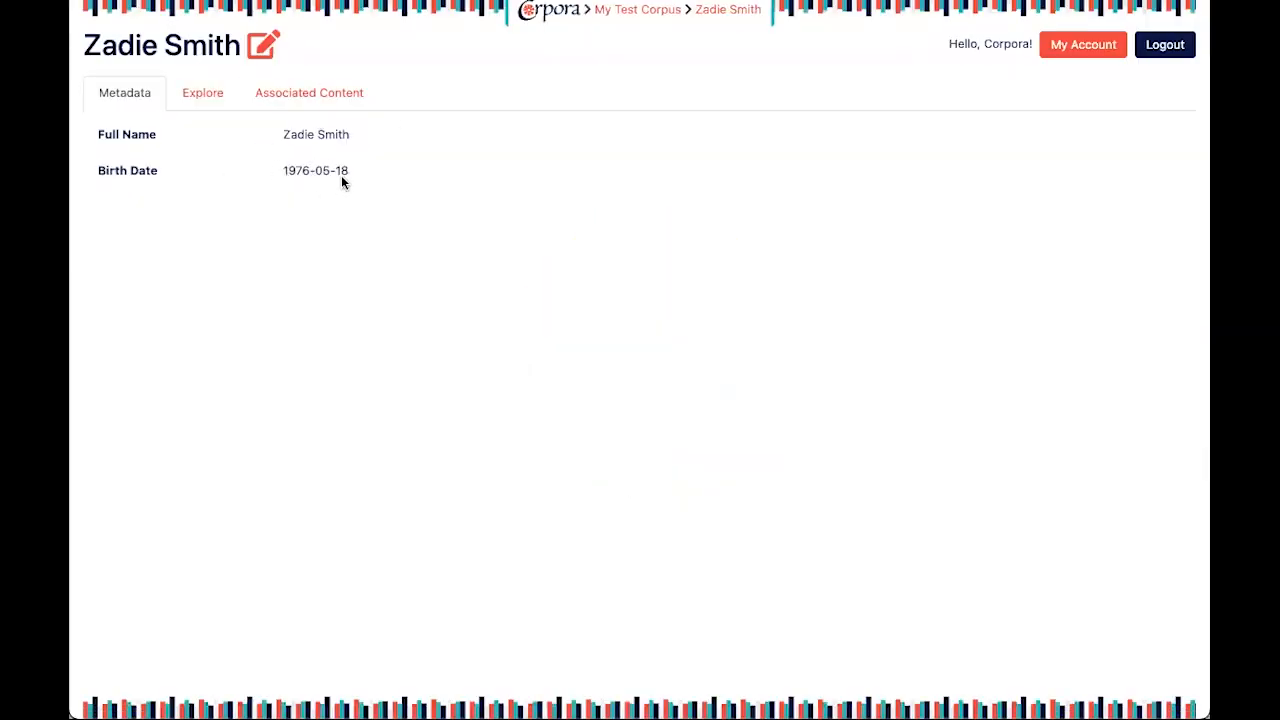
{"action": "key", "text": "super+Left"}
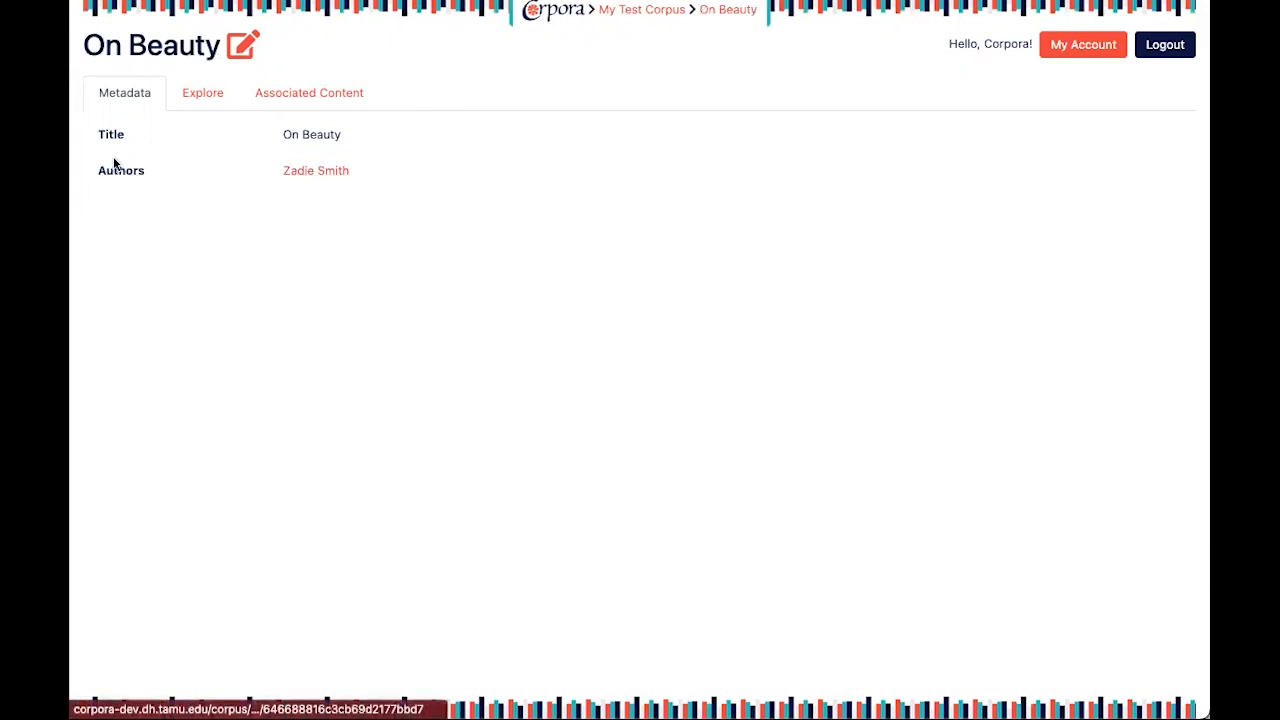
{"action": "left_click_drag", "start_coordinate": [97, 170], "coordinate": [166, 175]}
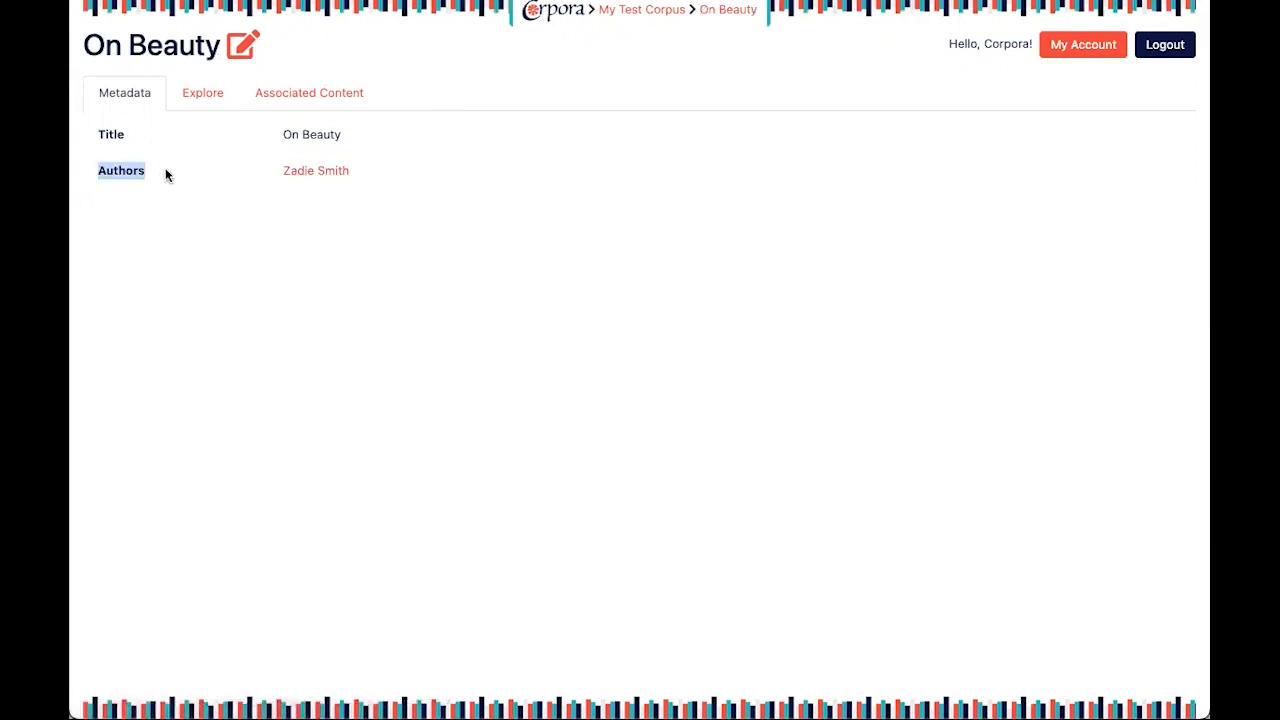
{"action": "left_click", "coordinate": [415, 170]}
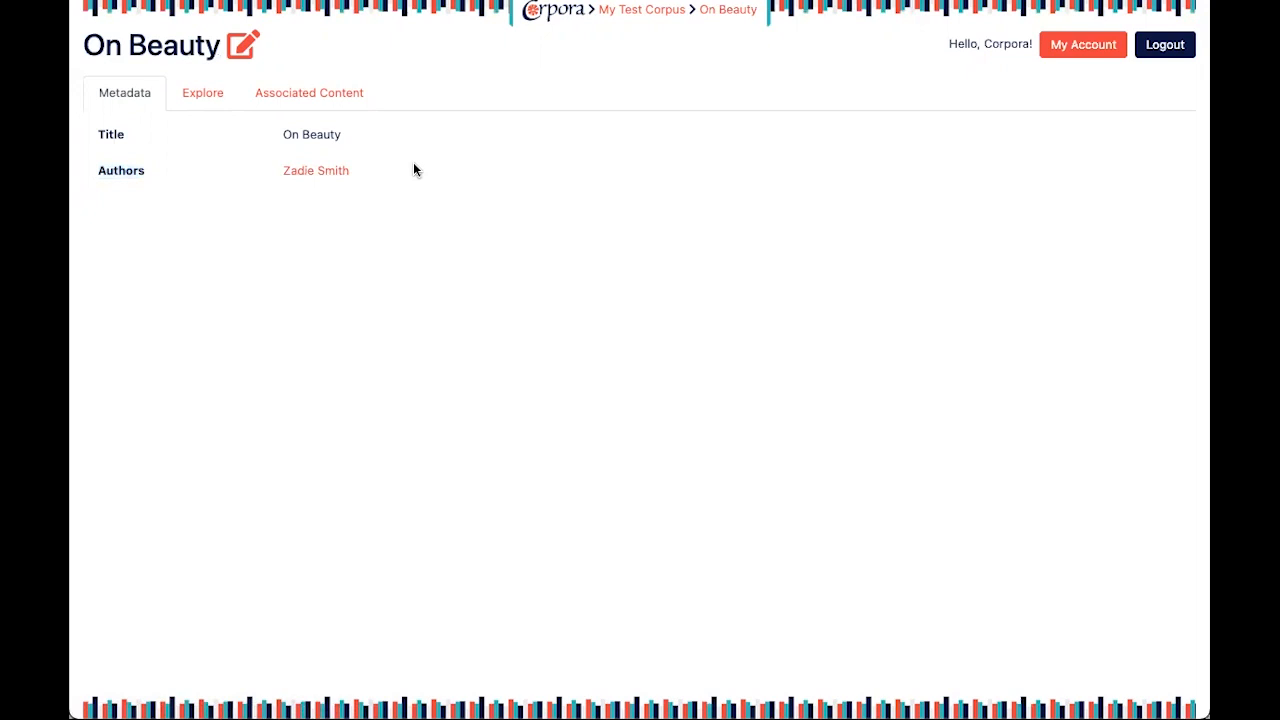